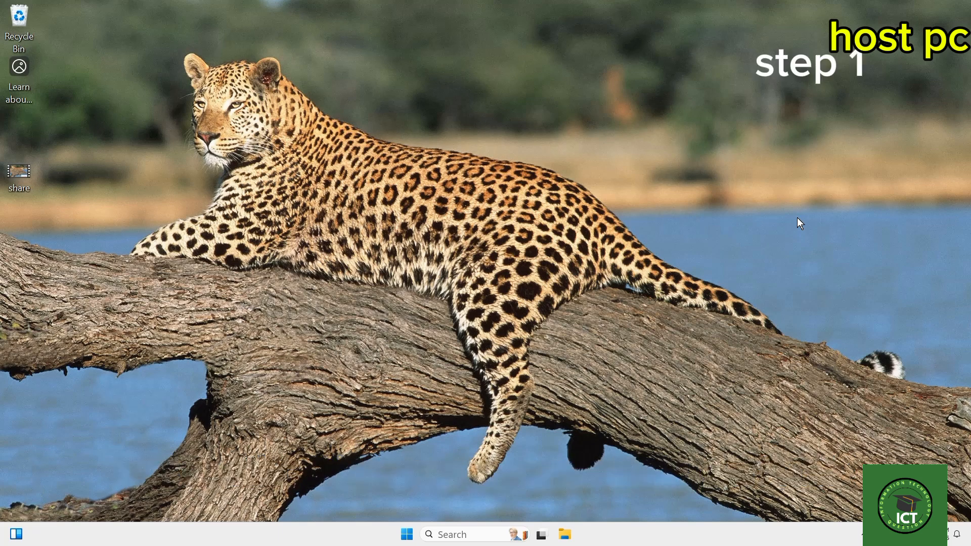
Set the HP LaserJet 400 M401 PCL 6 as the default printer and close the settings window.
{"action": "left_click", "coordinate": [406, 535]}
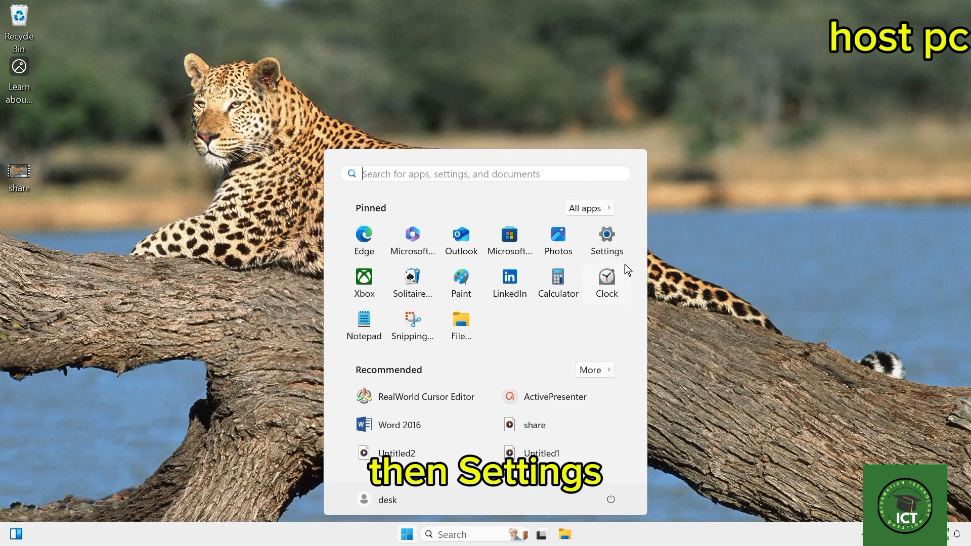
{"action": "left_click", "coordinate": [613, 243]}
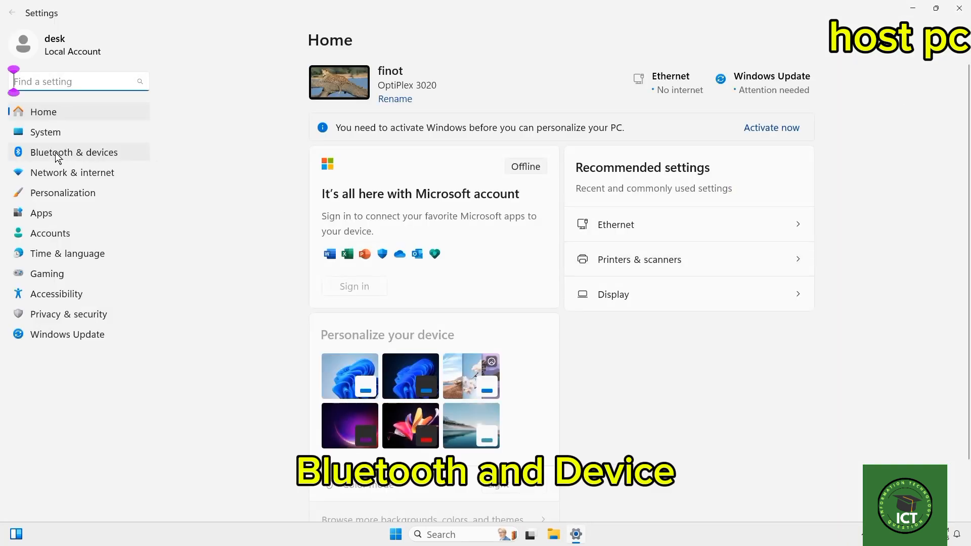
{"action": "left_click", "coordinate": [56, 153]}
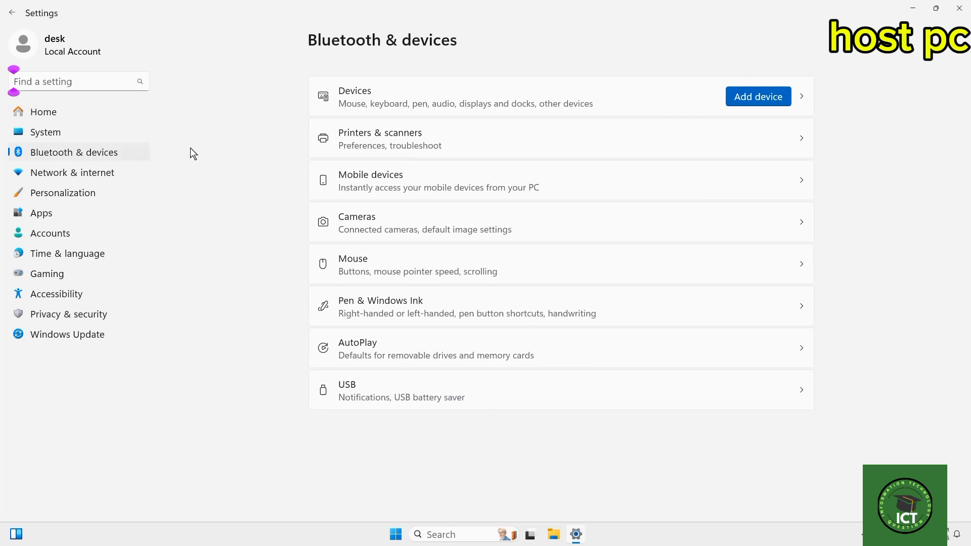
{"action": "left_click", "coordinate": [420, 137]}
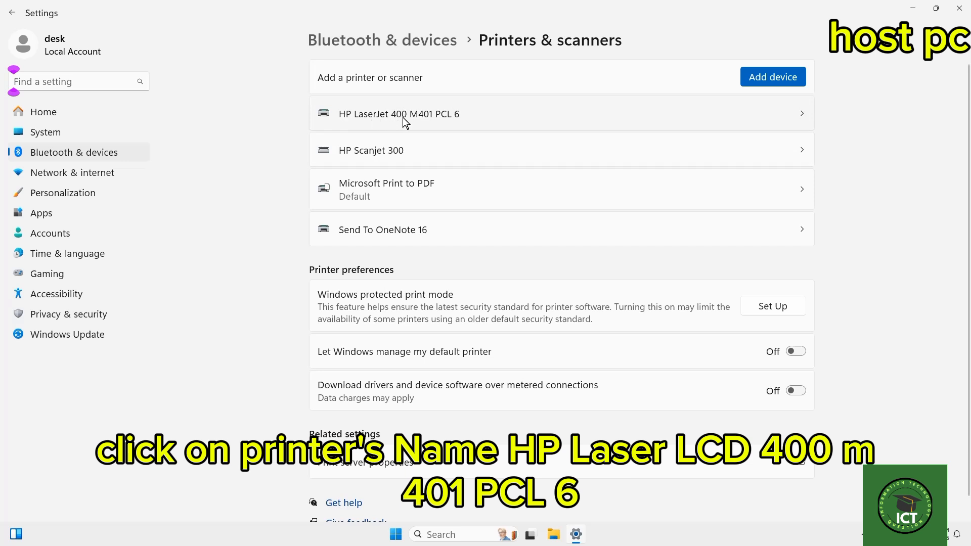
{"action": "left_click", "coordinate": [447, 114]}
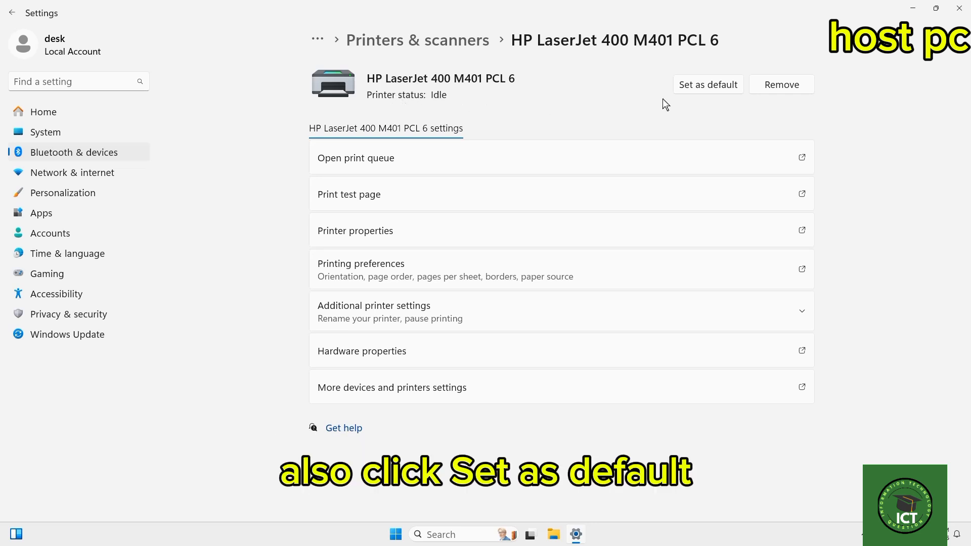
{"action": "left_click", "coordinate": [706, 87]}
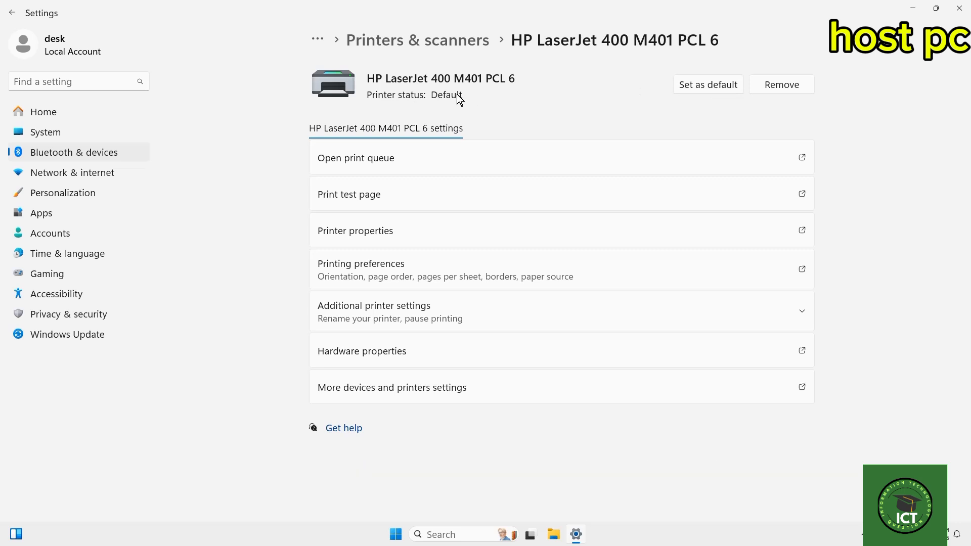
{"action": "left_click", "coordinate": [959, 8]}
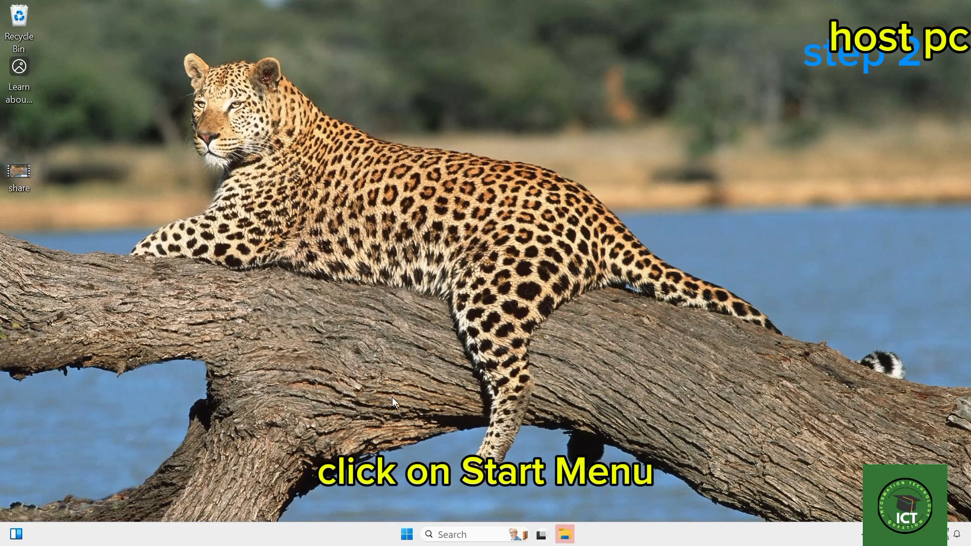
Open the sharing properties of the HP LaserJet 400 M401 PCL 6 and unlock its sharing options for editing.
{"action": "left_click", "coordinate": [407, 536]}
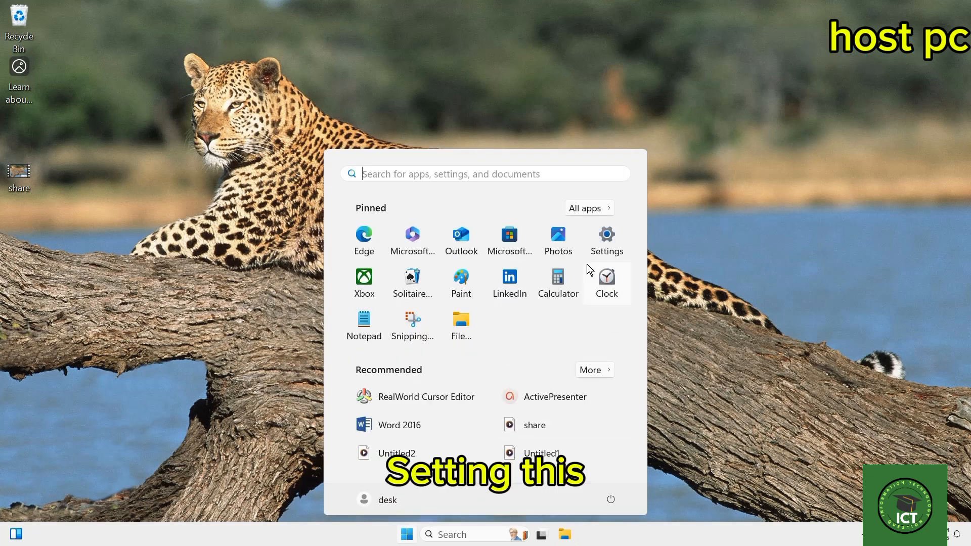
{"action": "left_click", "coordinate": [606, 236]}
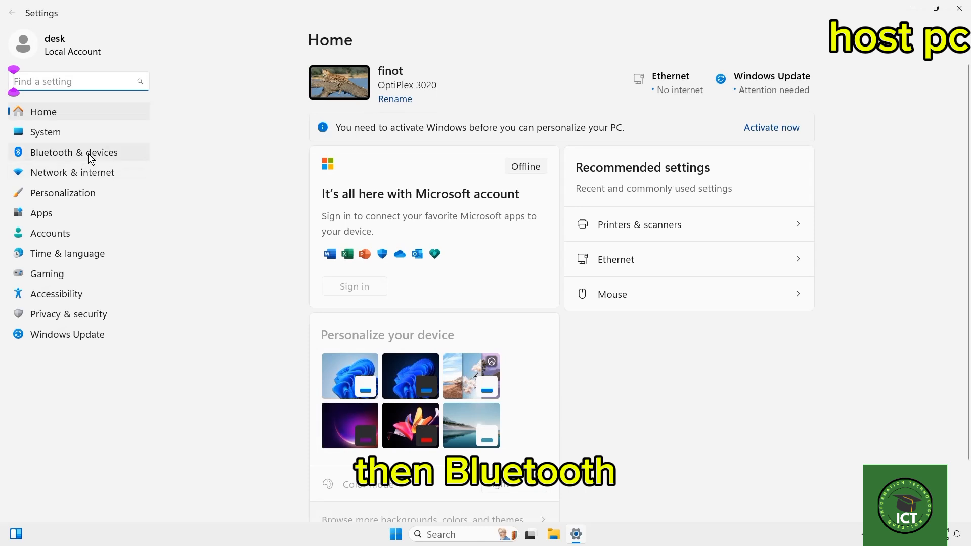
{"action": "left_click", "coordinate": [90, 158]}
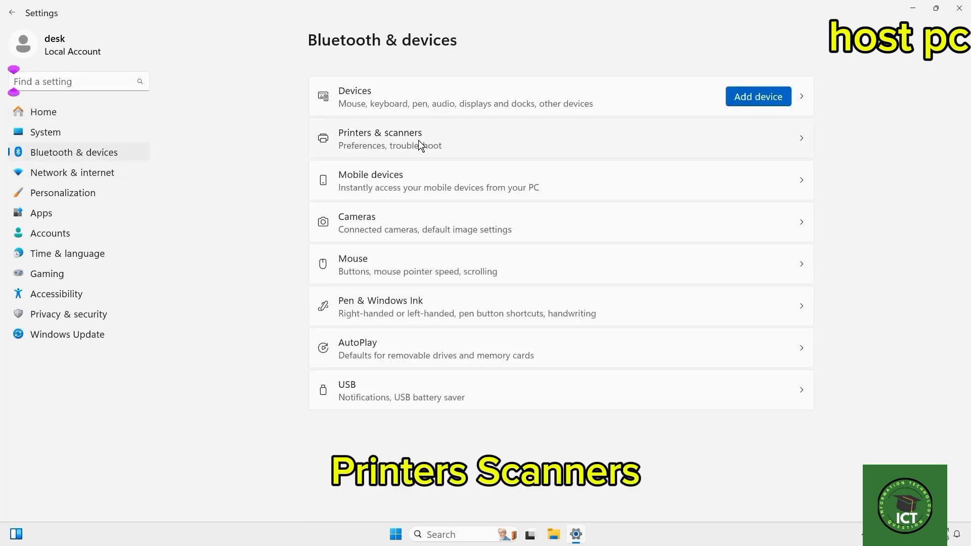
{"action": "left_click", "coordinate": [419, 142]}
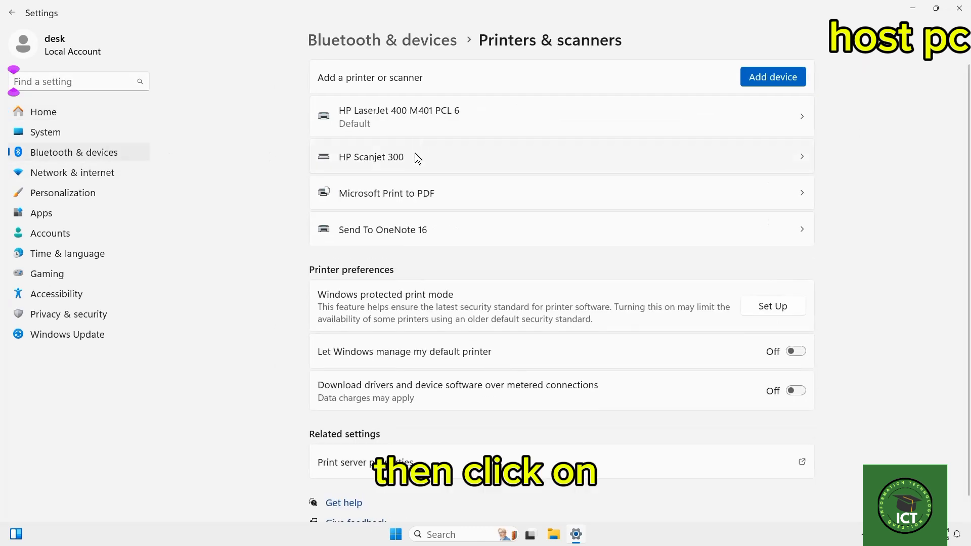
{"action": "left_click", "coordinate": [418, 119]}
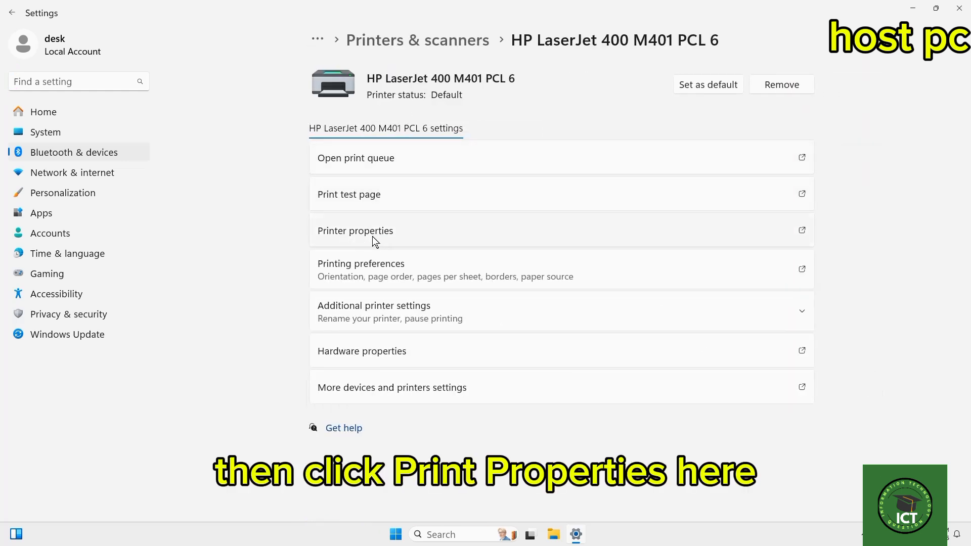
{"action": "left_click", "coordinate": [387, 231]}
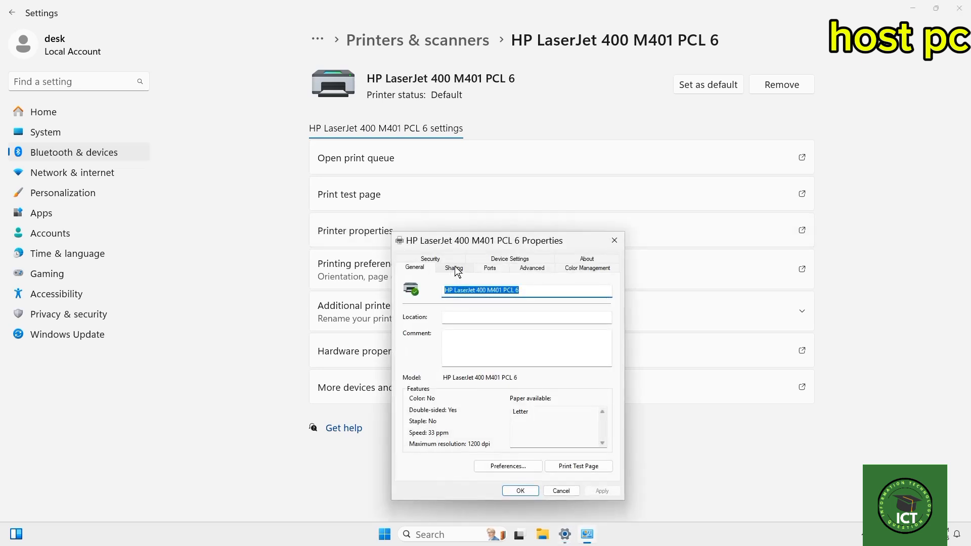
{"action": "left_click", "coordinate": [455, 269]}
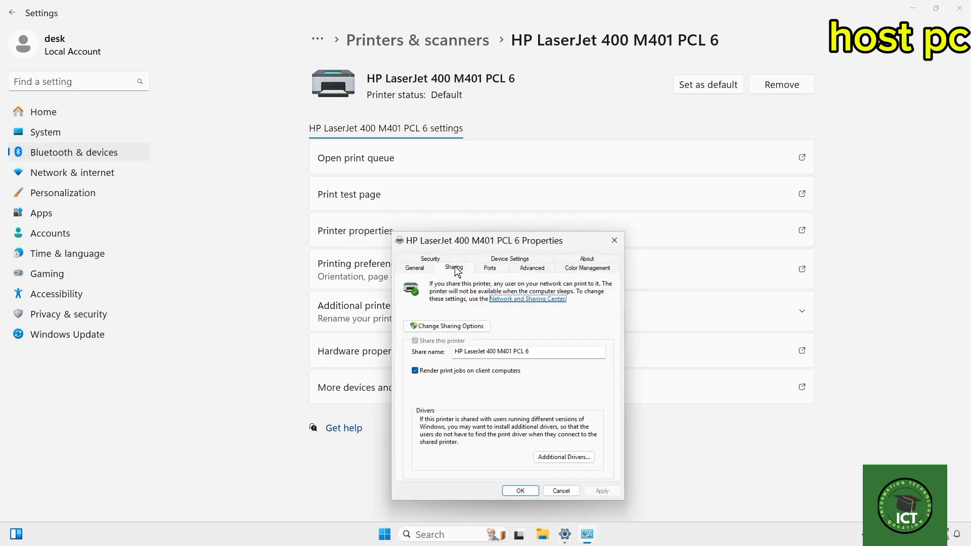
{"action": "left_click", "coordinate": [447, 325]}
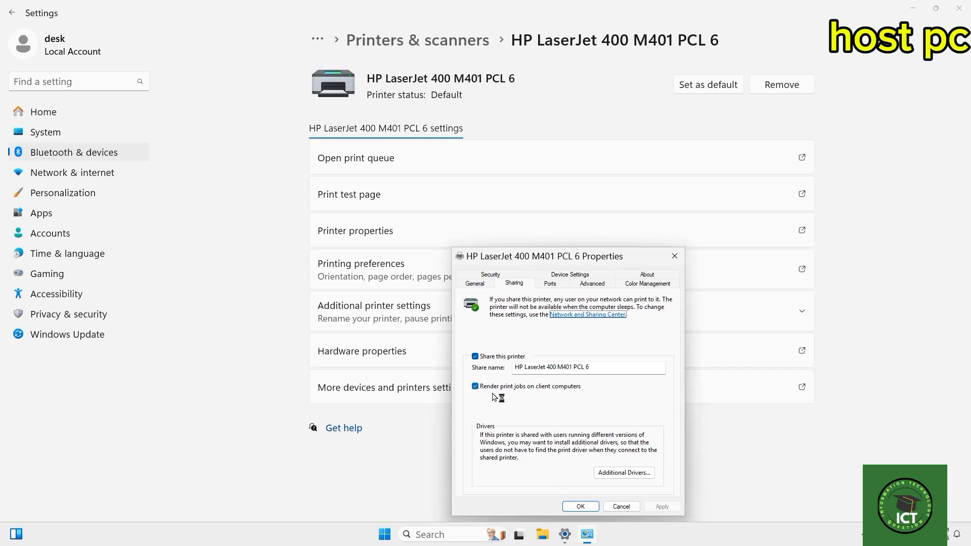
Check the printer's security permissions for Everyone, and close the properties and settings windows.
{"action": "left_click", "coordinate": [490, 275]}
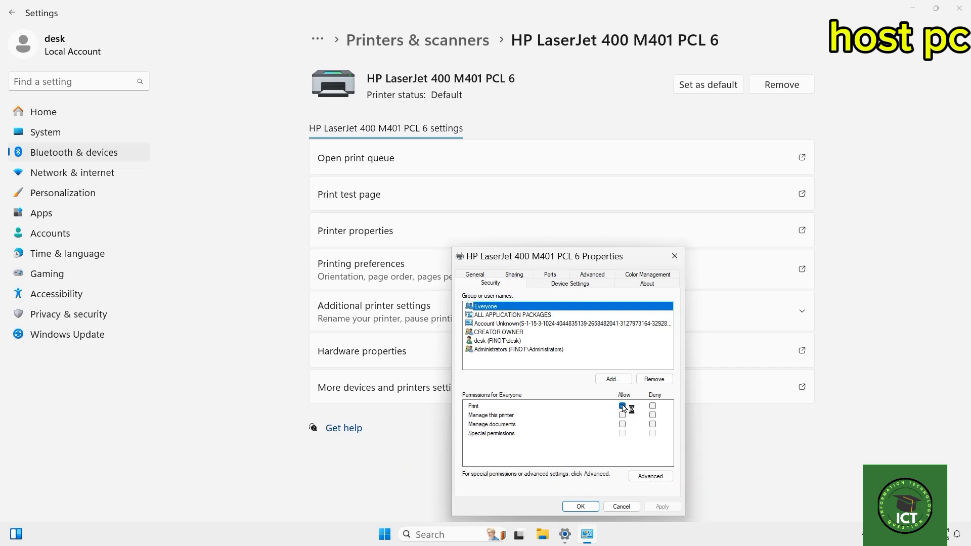
{"action": "left_click", "coordinate": [675, 256]}
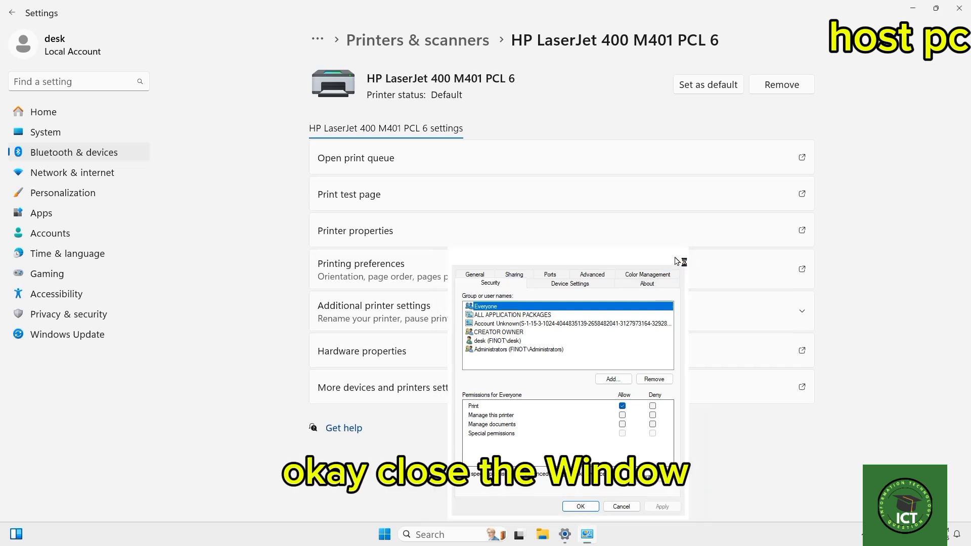
{"action": "left_click", "coordinate": [959, 8]}
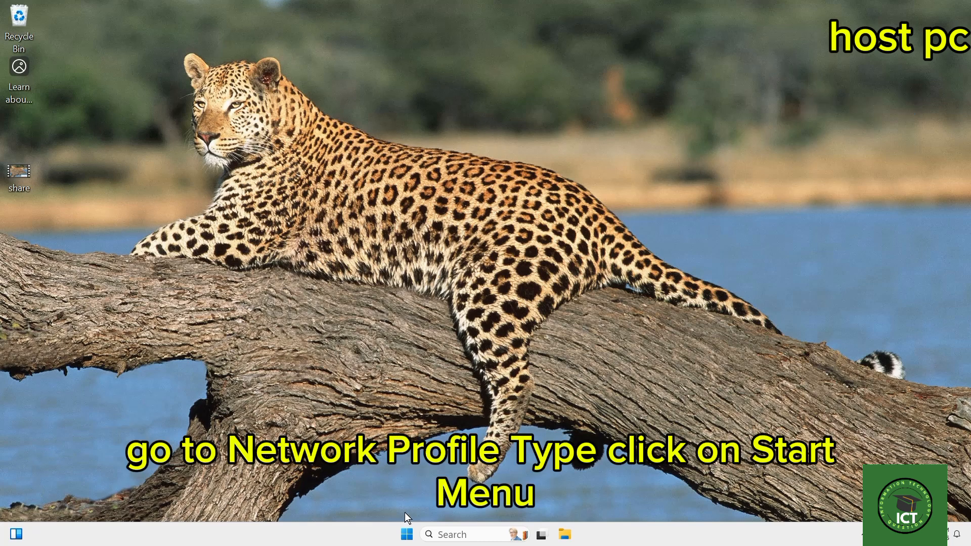
Check the network profile type in the Ethernet connection's properties and return to the network settings overview.
{"action": "left_click", "coordinate": [406, 534]}
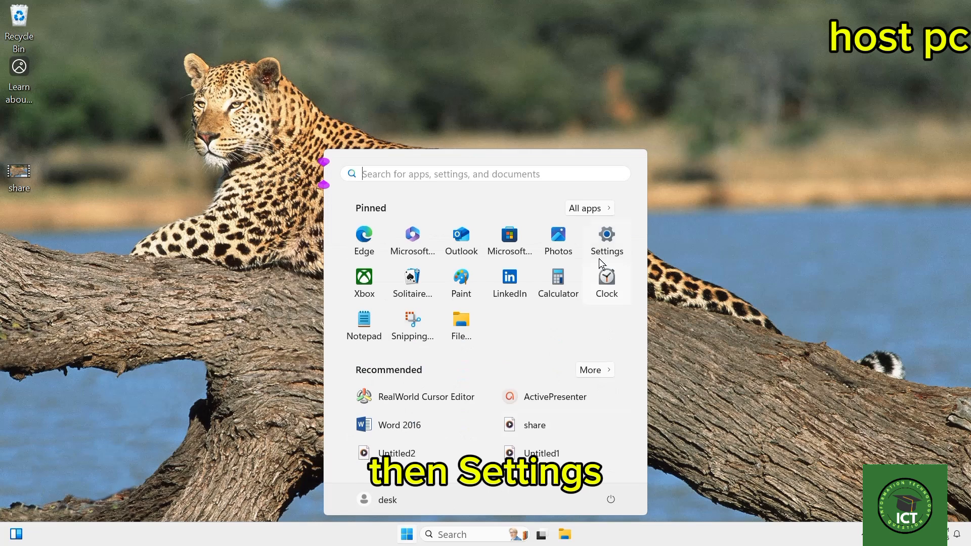
{"action": "left_click", "coordinate": [605, 242]}
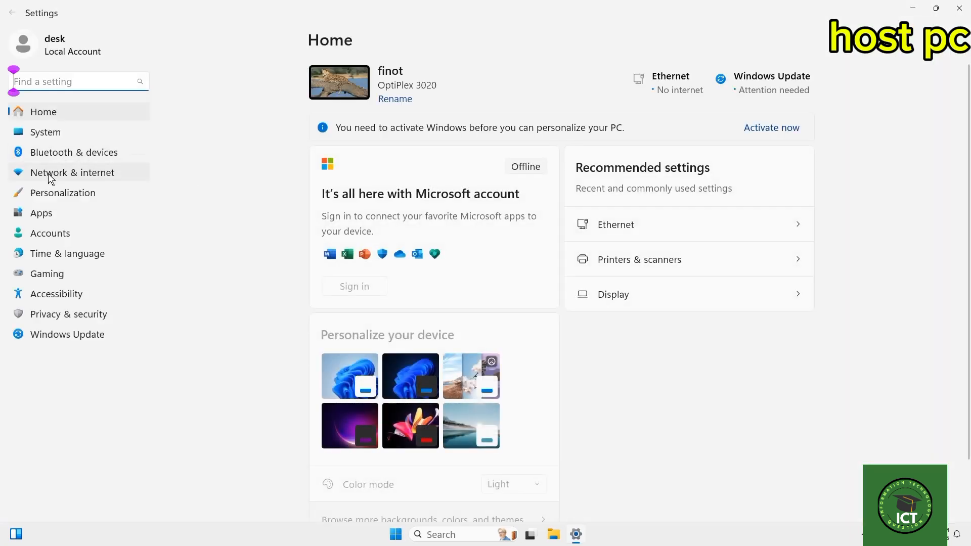
{"action": "left_click", "coordinate": [76, 176]}
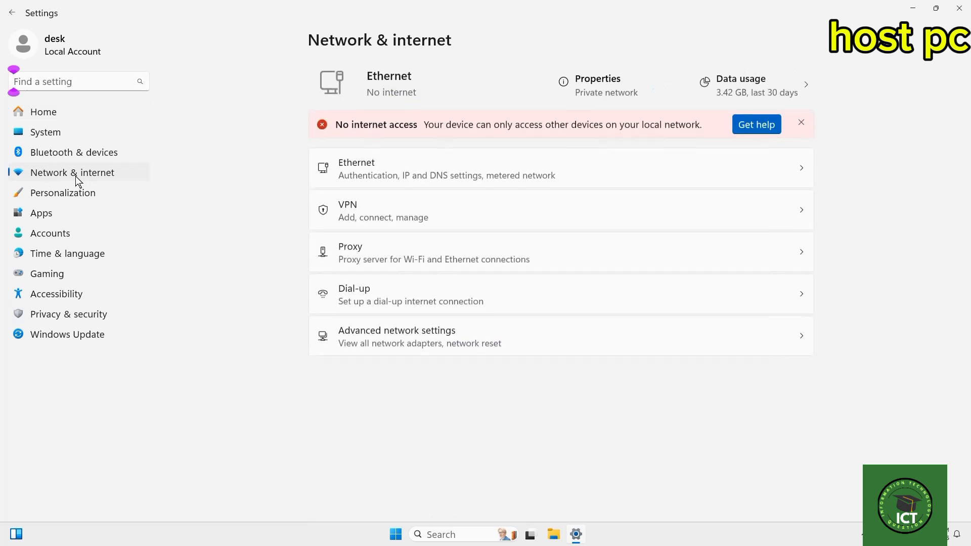
{"action": "left_click", "coordinate": [605, 85]}
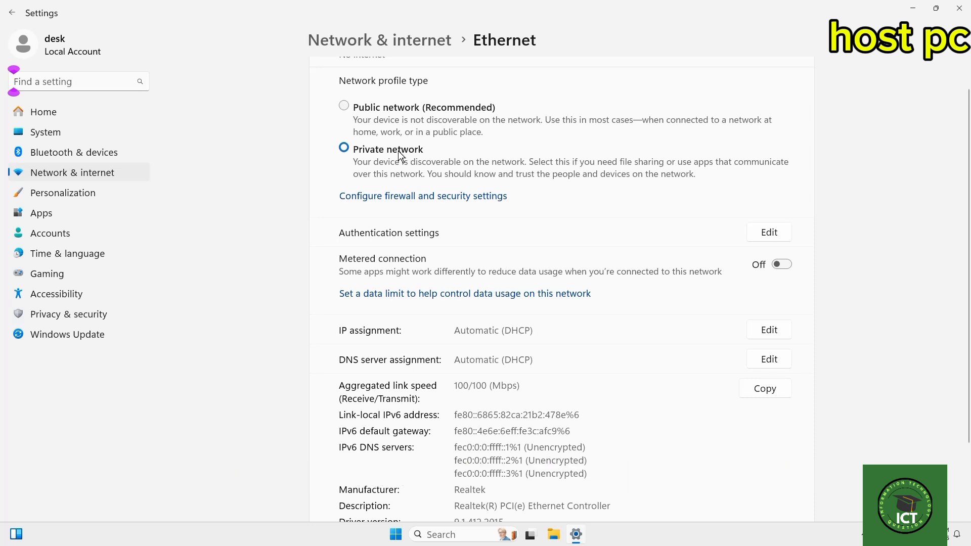
{"action": "left_click", "coordinate": [386, 40]}
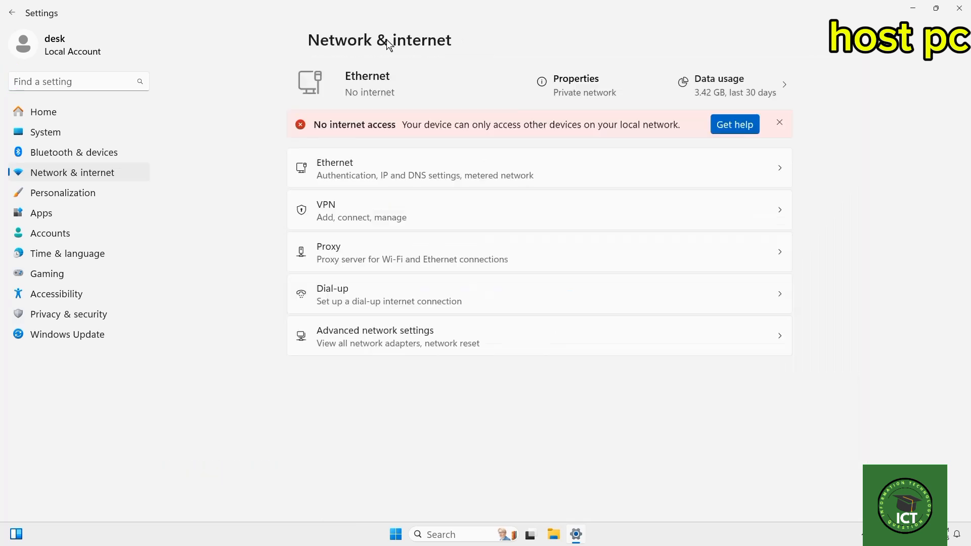
Turn on network discovery and file and printer sharing for private networks in the advanced sharing settings.
{"action": "left_click", "coordinate": [415, 339]}
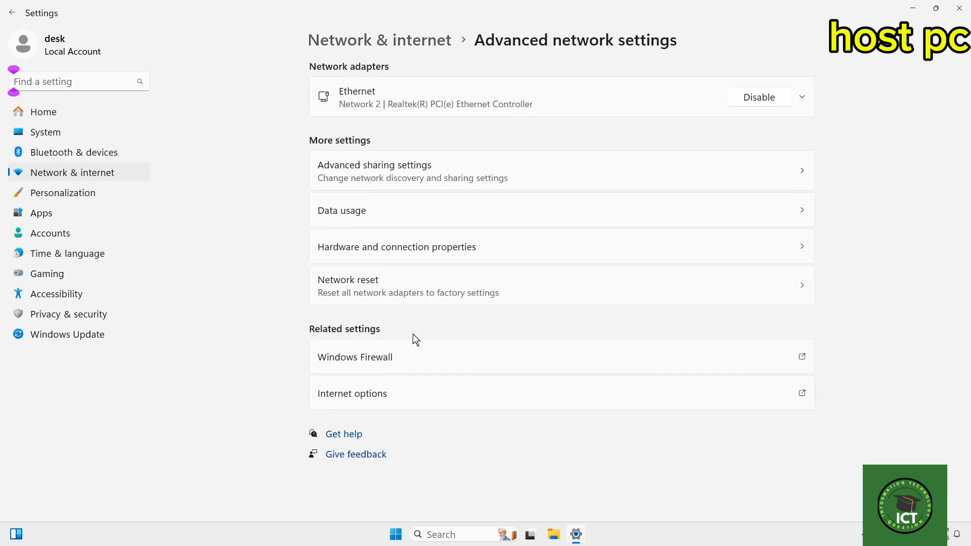
{"action": "left_click", "coordinate": [389, 171]}
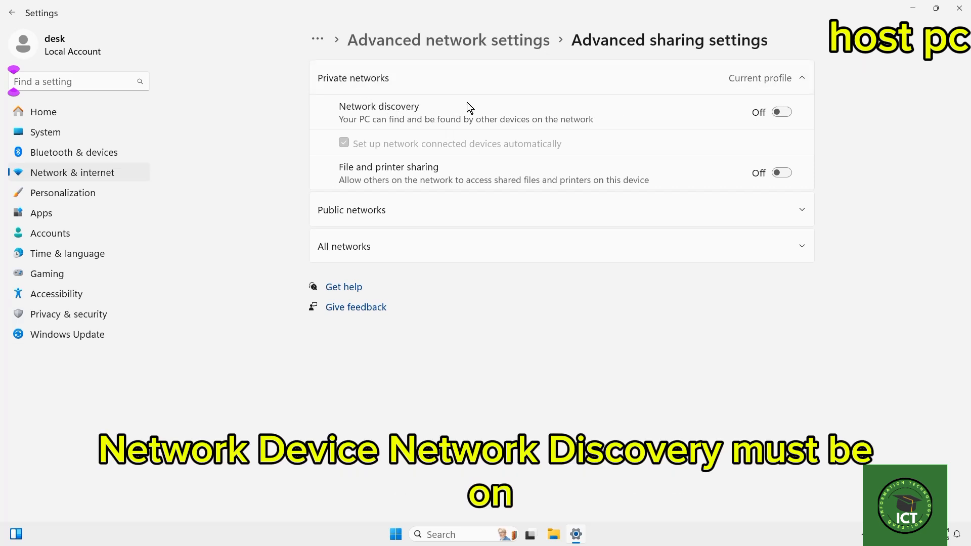
{"action": "left_click", "coordinate": [783, 112]}
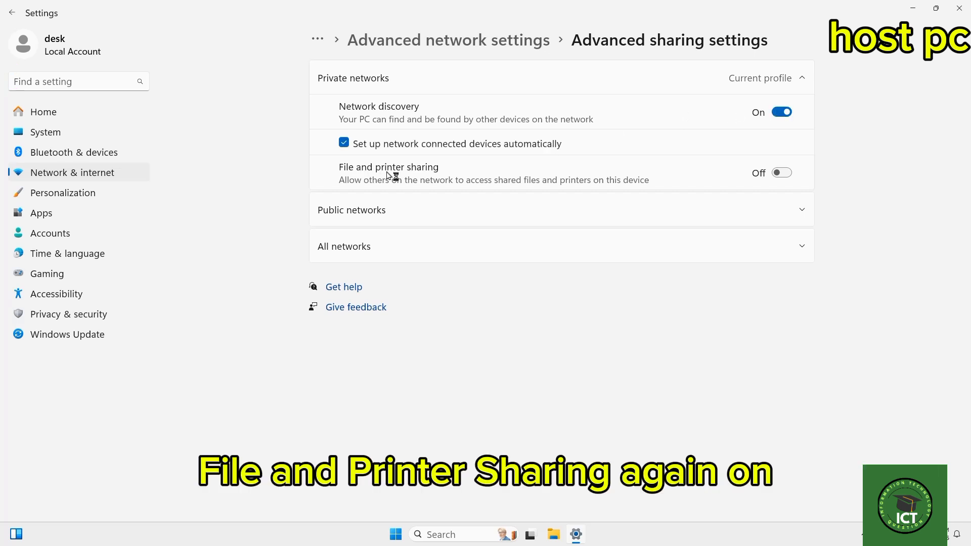
{"action": "left_click", "coordinate": [781, 173]}
Turn on network discovery and file and printer sharing for public networks.
{"action": "left_click", "coordinate": [743, 212]}
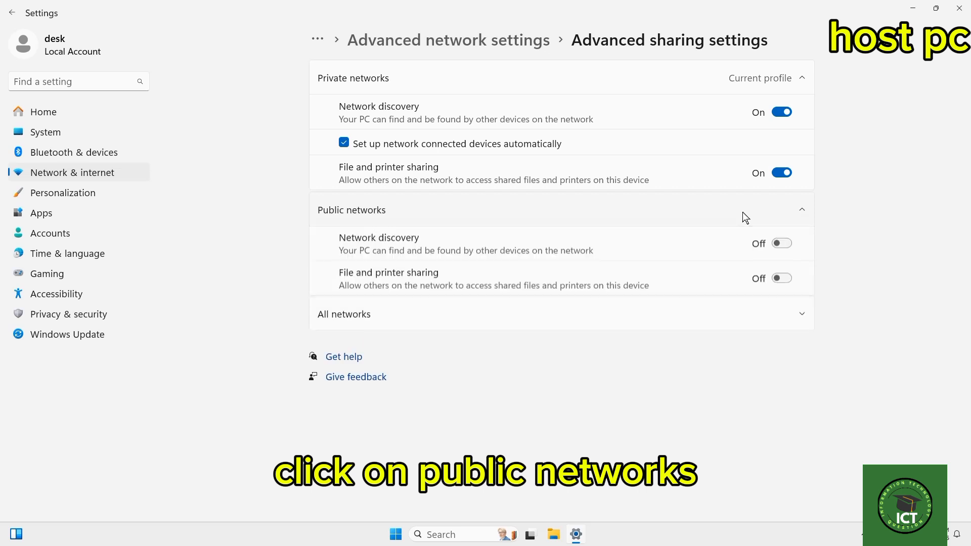
{"action": "left_click", "coordinate": [781, 244]}
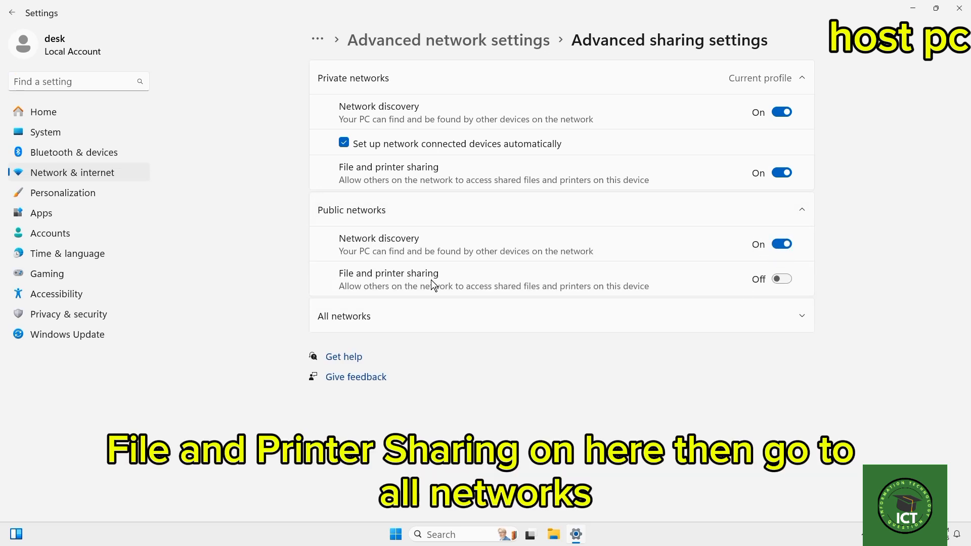
{"action": "left_click", "coordinate": [779, 281]}
Turn on password protected sharing for all networks and close the settings window.
{"action": "left_click", "coordinate": [801, 316]}
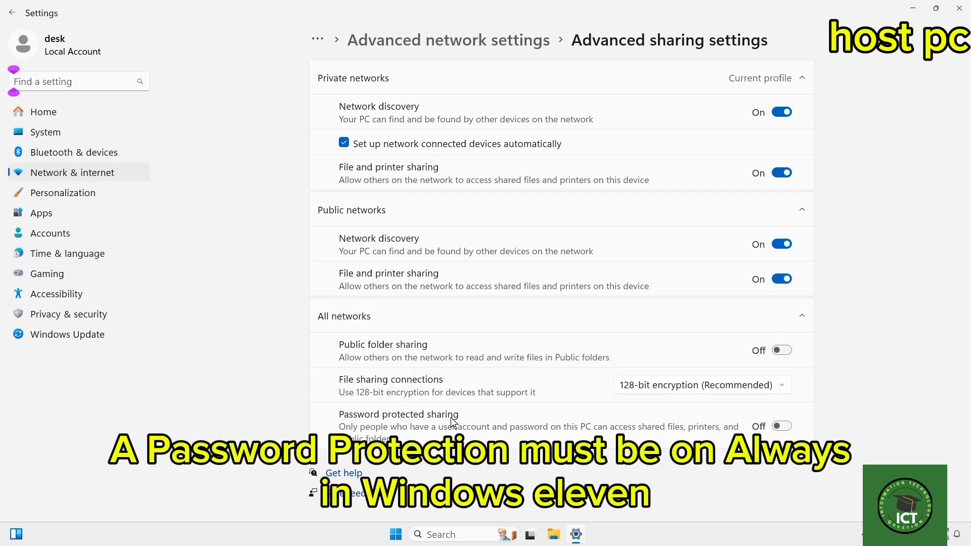
{"action": "left_click", "coordinate": [782, 426]}
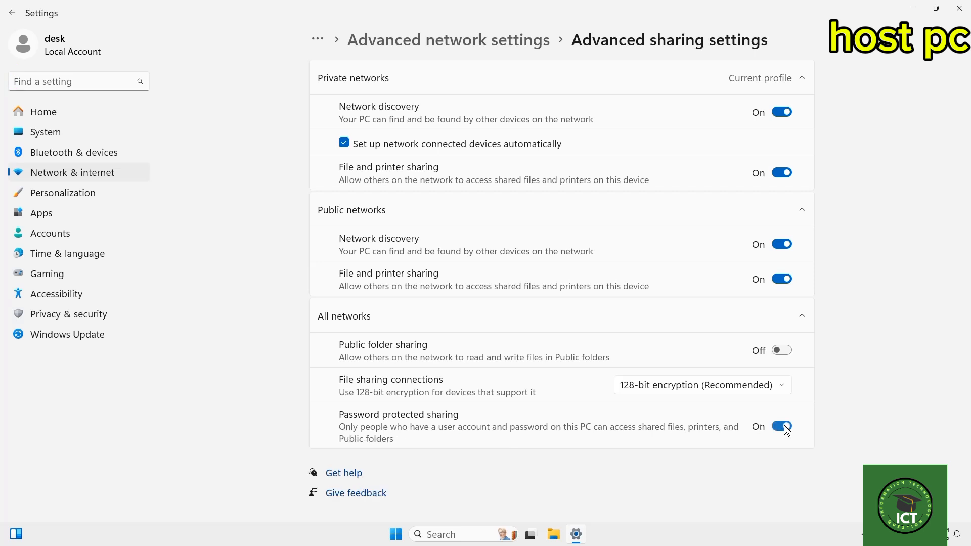
{"action": "left_click", "coordinate": [959, 9]}
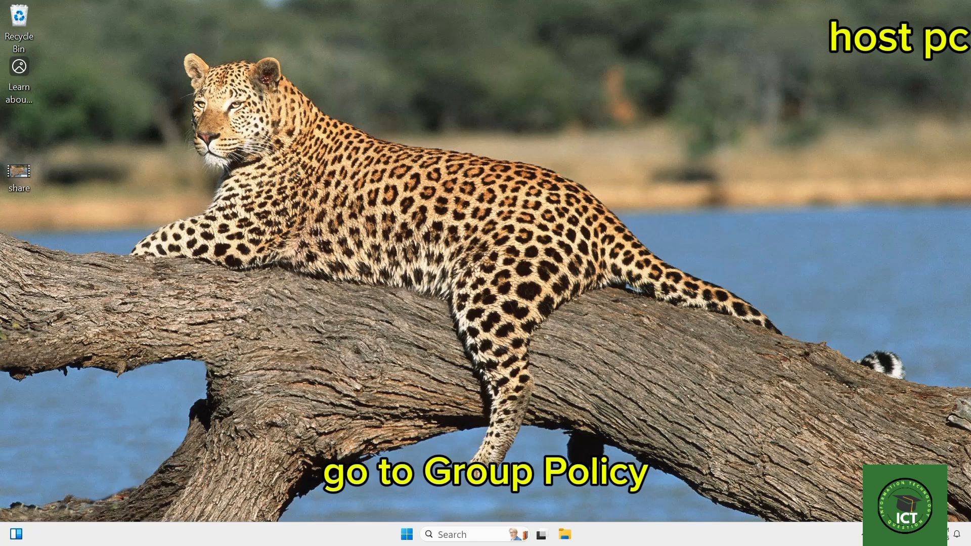
Open the Local Group Policy Editor, maximize its window and widen the policy tree until the folder names are readable.
{"action": "left_click", "coordinate": [463, 536]}
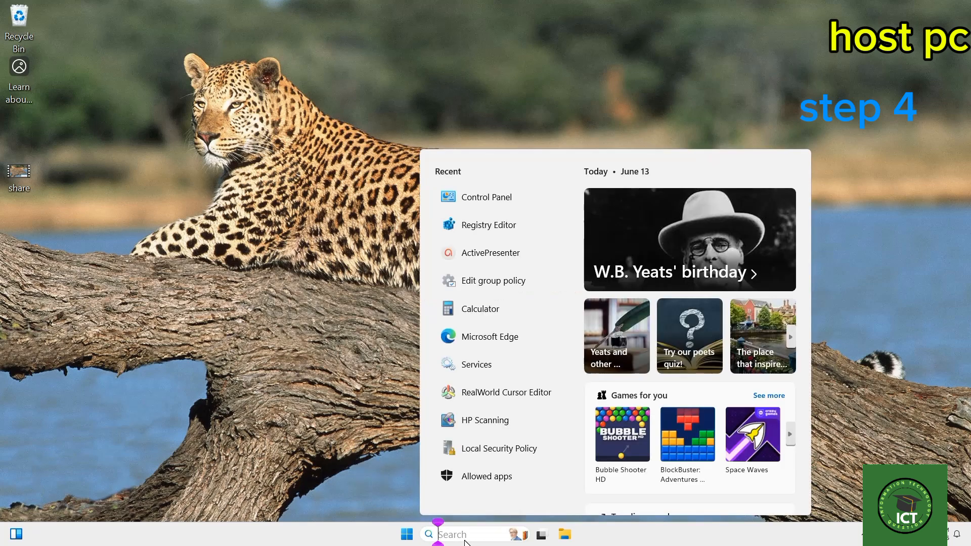
{"action": "type", "text": "grou"}
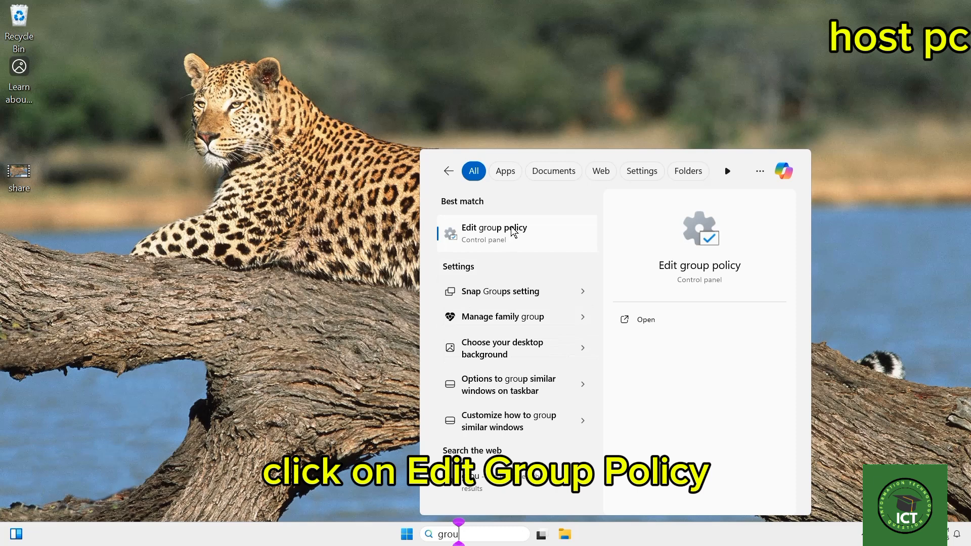
{"action": "left_click", "coordinate": [521, 231]}
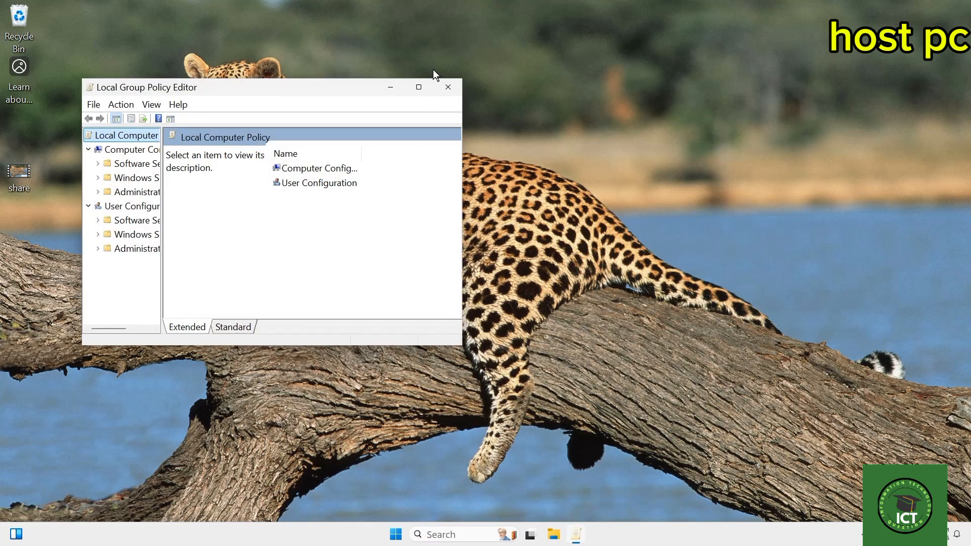
{"action": "left_click", "coordinate": [418, 87]}
{"action": "left_click_drag", "start_coordinate": [80, 210], "coordinate": [156, 210]}
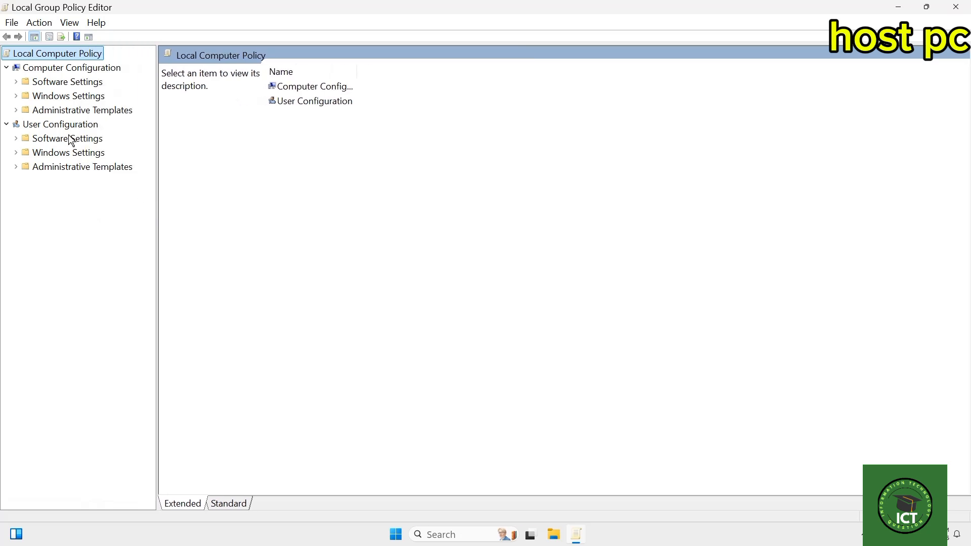
Enable the computer-level printer policy Configure RPC connection settings, with RPC over named pipes as the outgoing protocol, and apply it.
{"action": "left_click", "coordinate": [17, 110]}
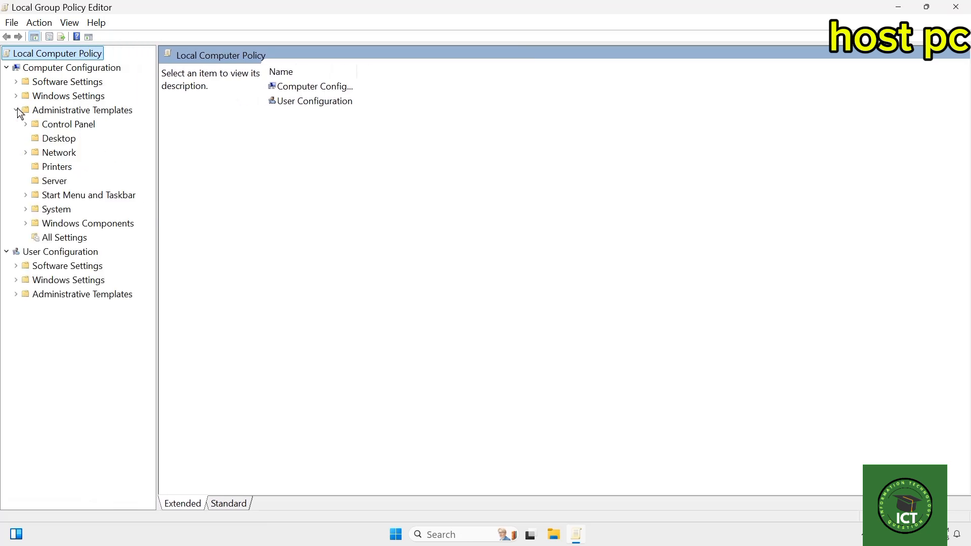
{"action": "left_click", "coordinate": [57, 170]}
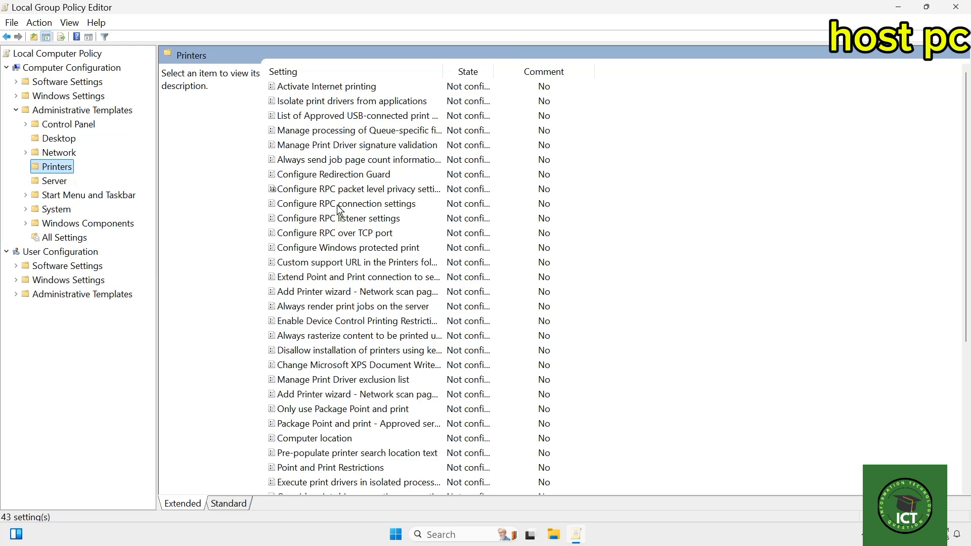
{"action": "left_click", "coordinate": [384, 204]}
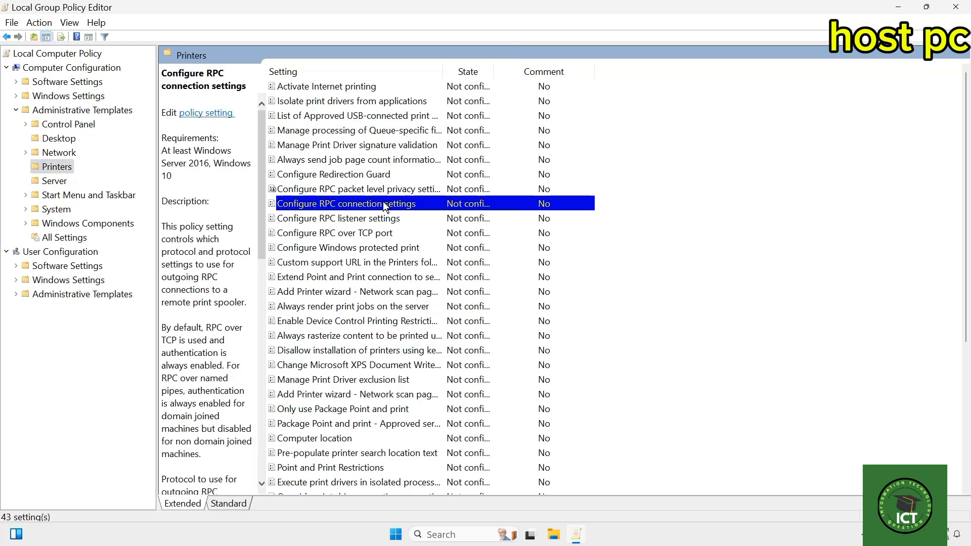
{"action": "double_click", "coordinate": [383, 203]}
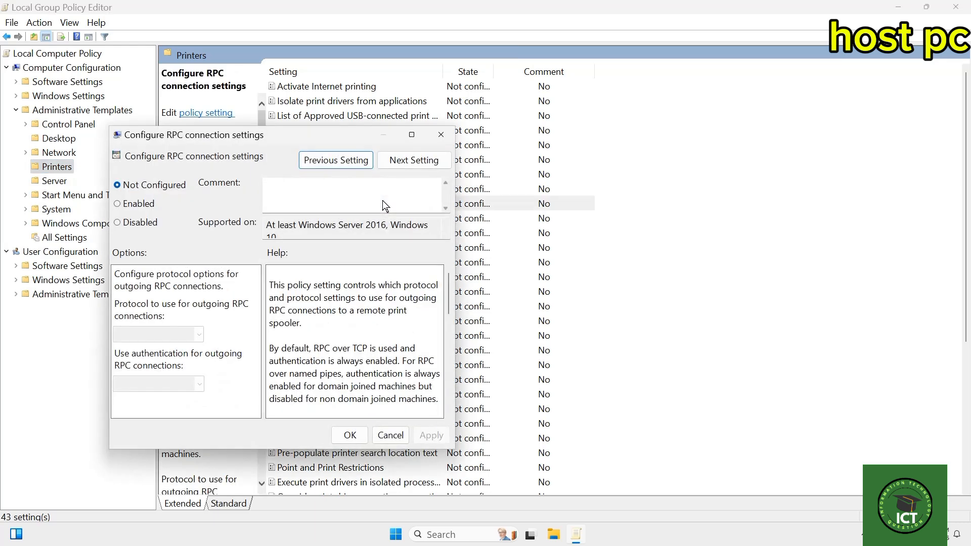
{"action": "left_click", "coordinate": [139, 205]}
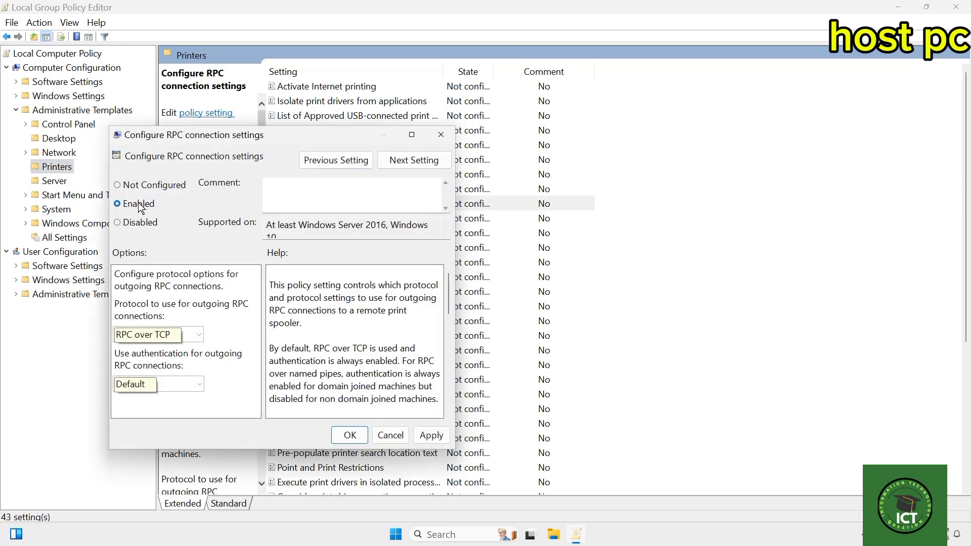
{"action": "left_click", "coordinate": [197, 334]}
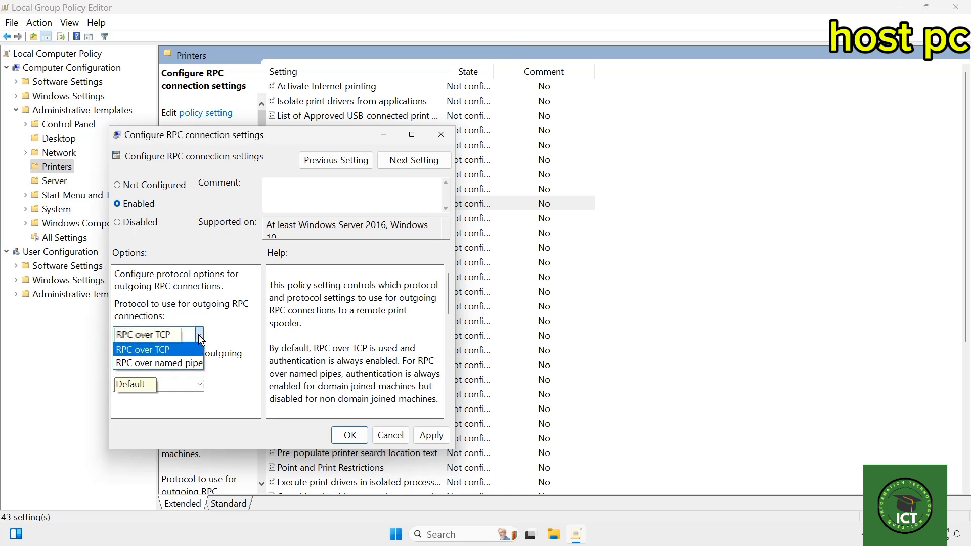
{"action": "left_click", "coordinate": [172, 363]}
{"action": "left_click", "coordinate": [430, 434]}
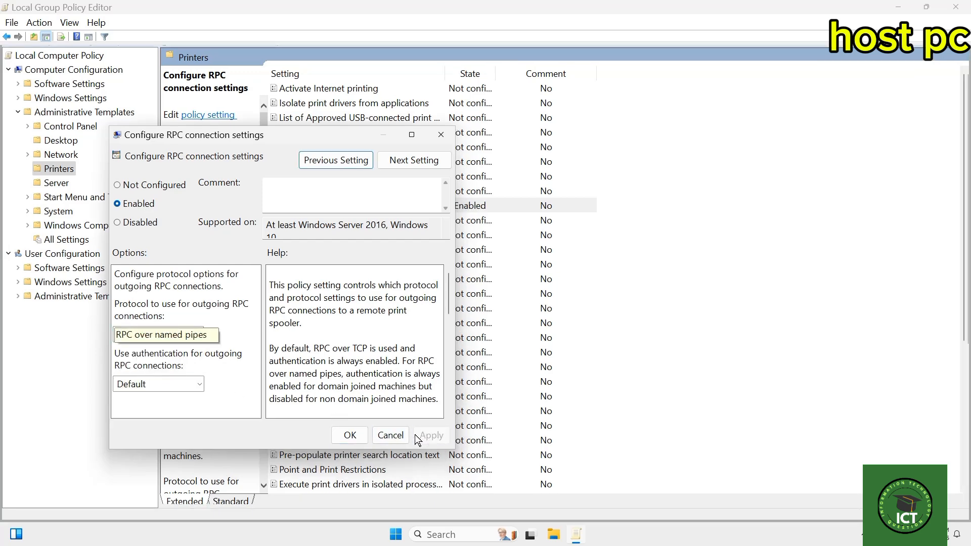
{"action": "left_click", "coordinate": [349, 435]}
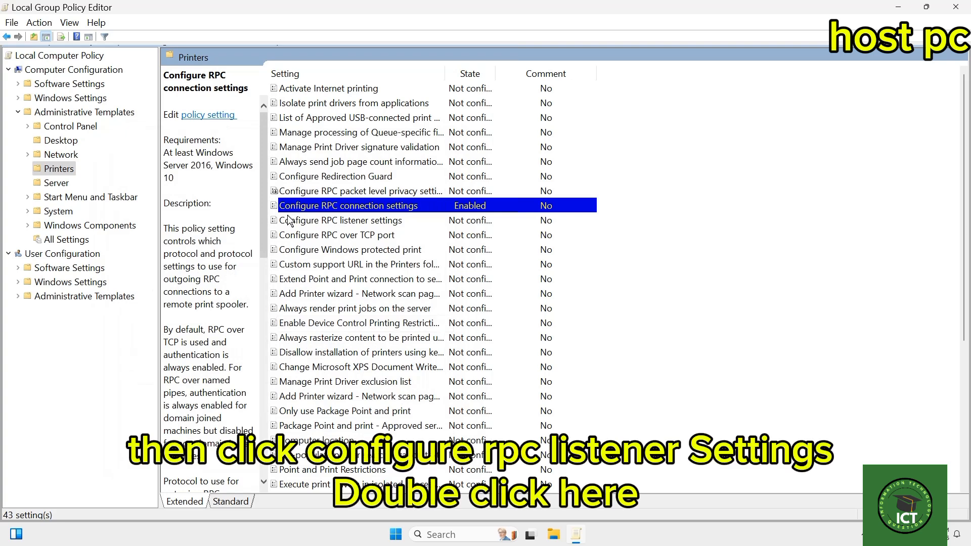
Enable the Configure RPC listener settings policy, allowing RPC over named pipes and TCP for incoming connections, and apply it.
{"action": "double_click", "coordinate": [363, 221]}
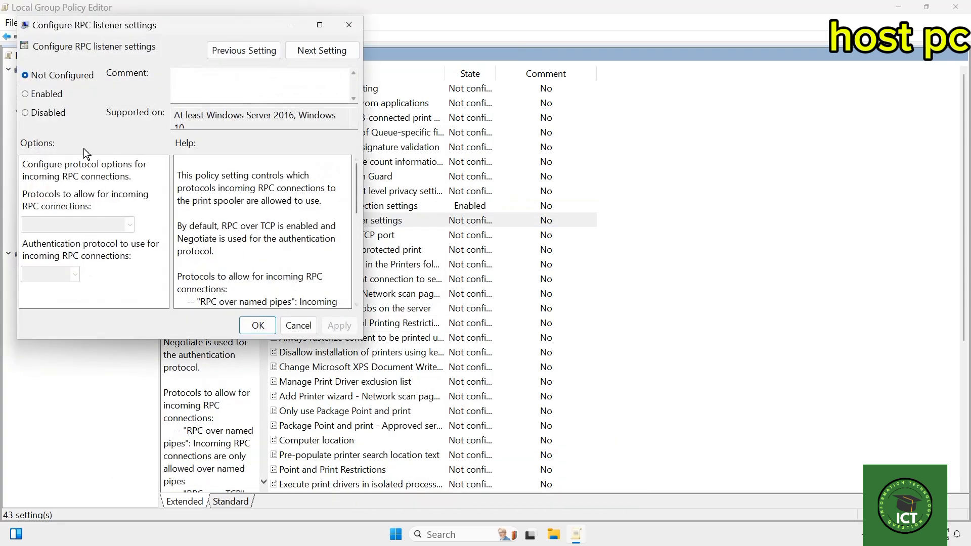
{"action": "left_click", "coordinate": [33, 96]}
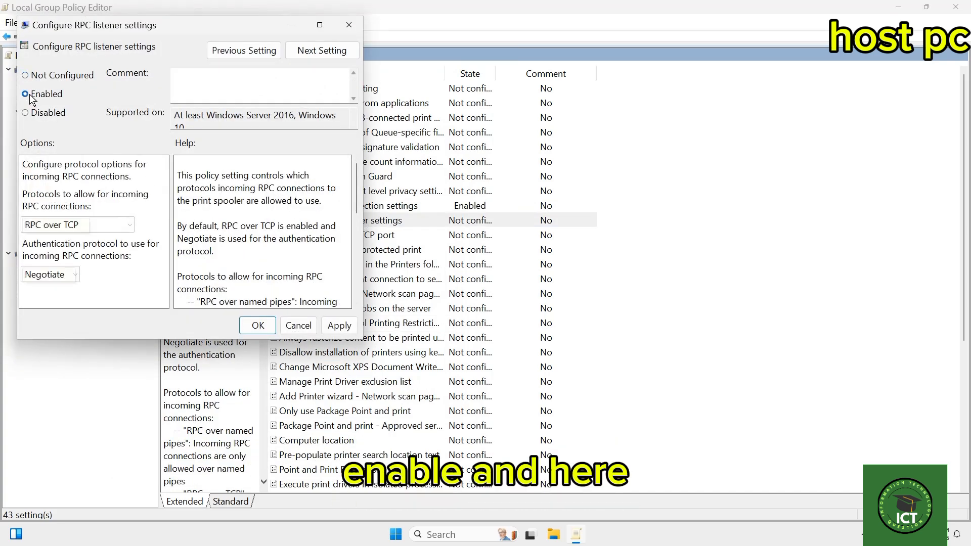
{"action": "left_click", "coordinate": [128, 224]}
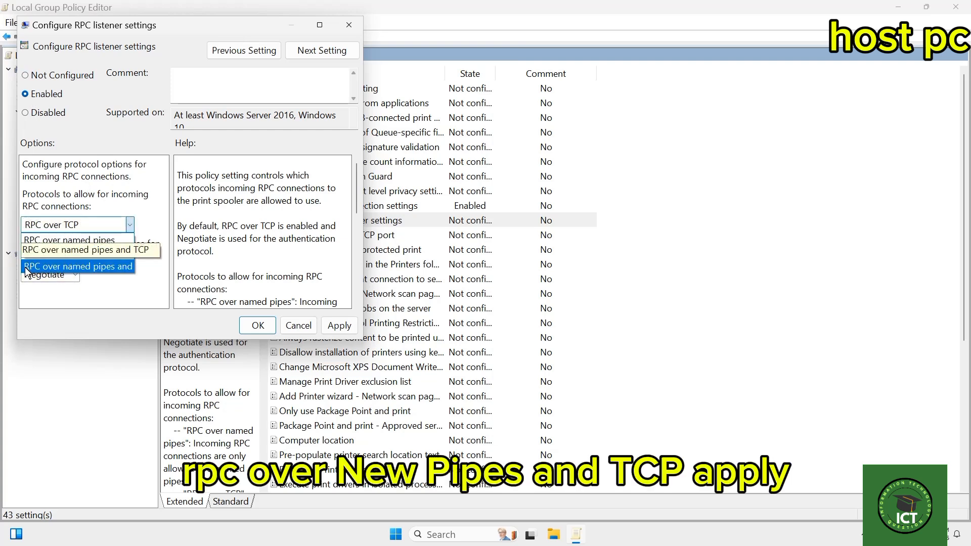
{"action": "left_click", "coordinate": [111, 265]}
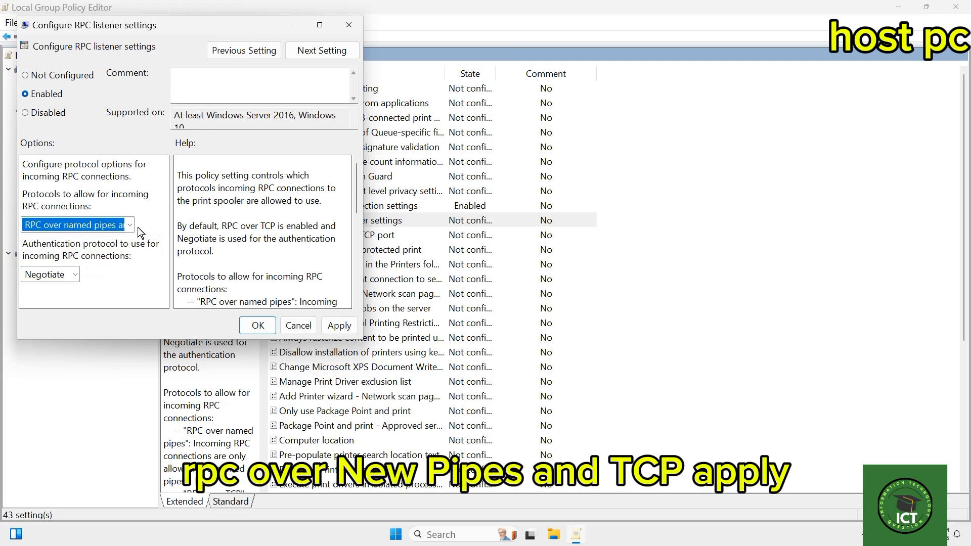
{"action": "left_click", "coordinate": [339, 325]}
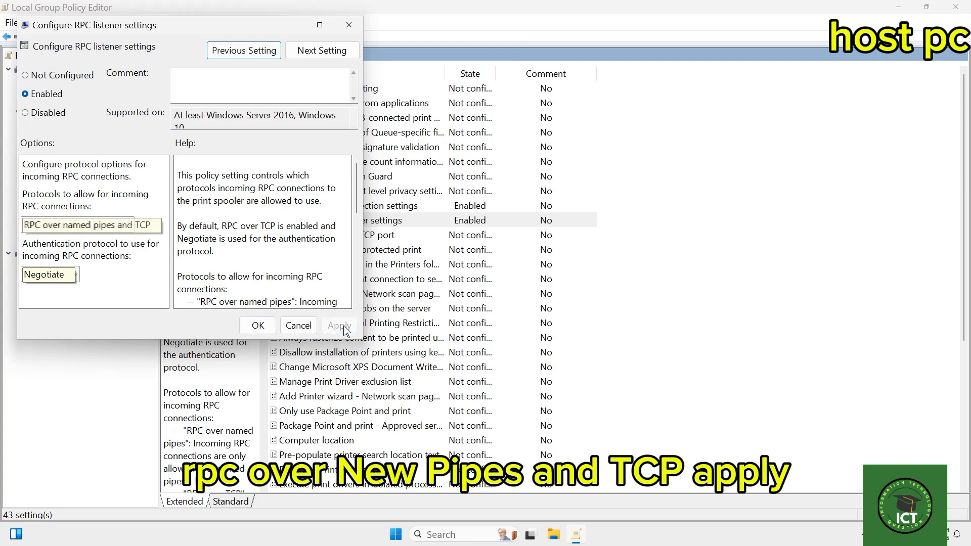
{"action": "left_click", "coordinate": [260, 326]}
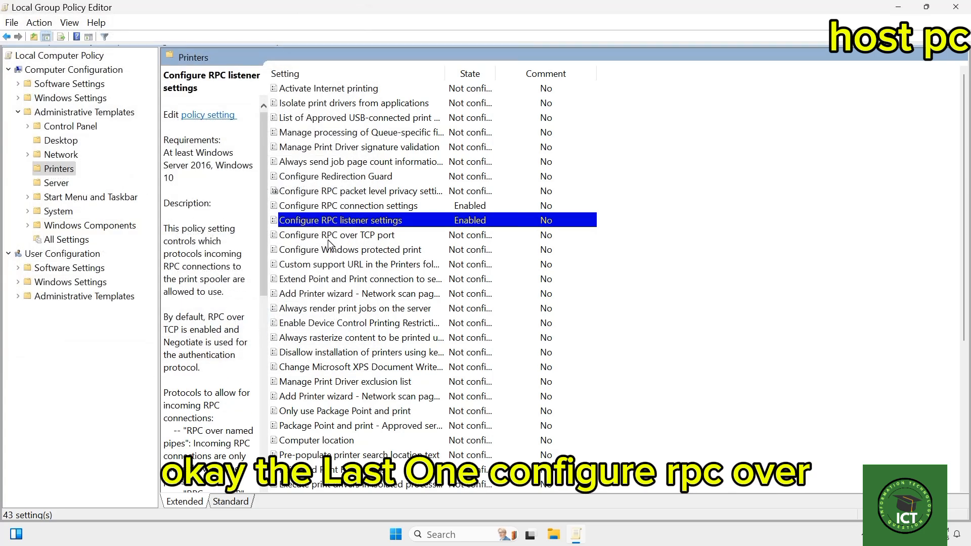
Enable the Configure RPC over TCP port policy, apply it, and close the Local Group Policy Editor.
{"action": "double_click", "coordinate": [324, 235]}
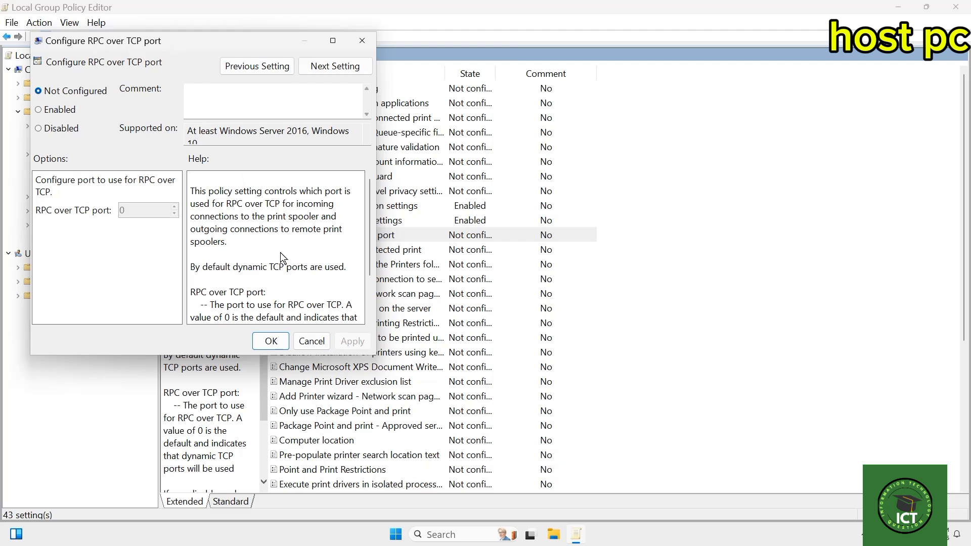
{"action": "left_click", "coordinate": [57, 110]}
{"action": "left_click", "coordinate": [350, 340]}
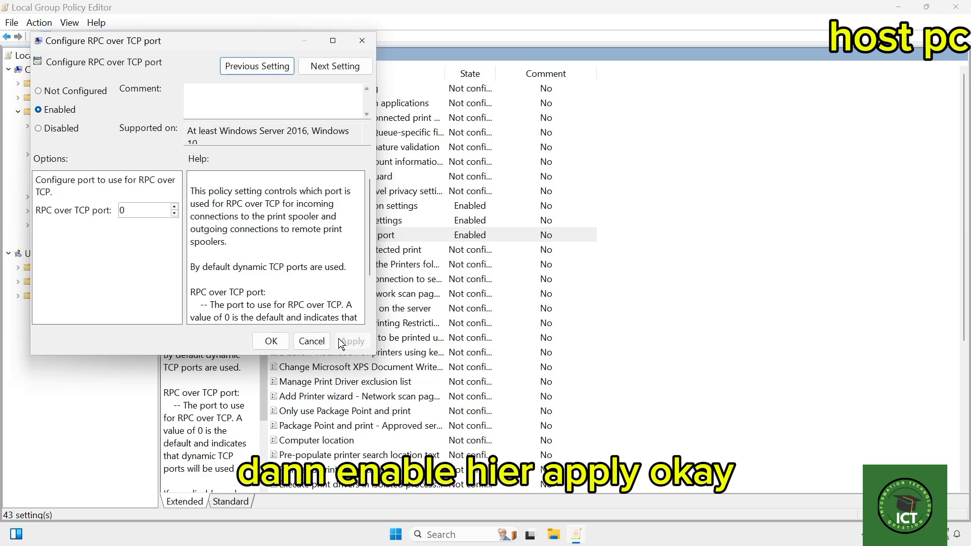
{"action": "left_click", "coordinate": [271, 341]}
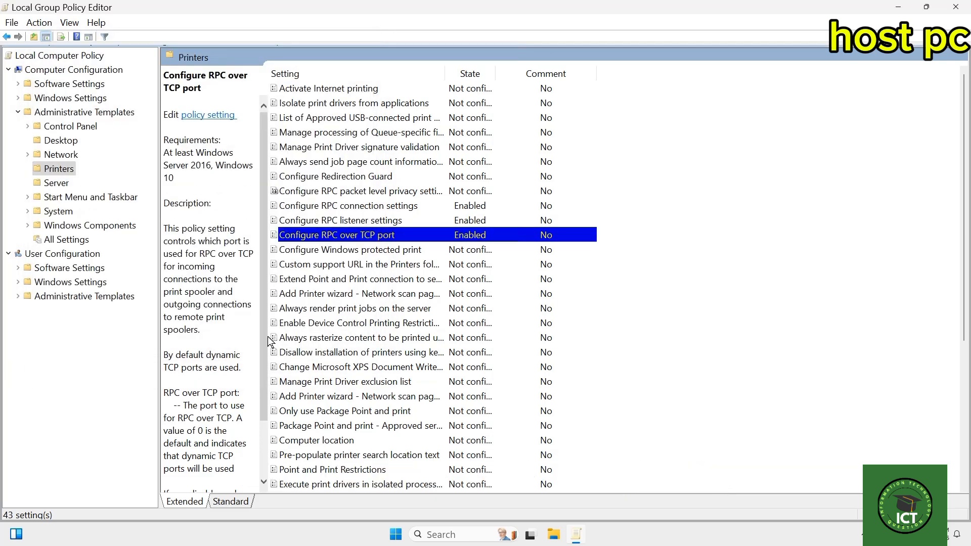
{"action": "left_click", "coordinate": [954, 7]}
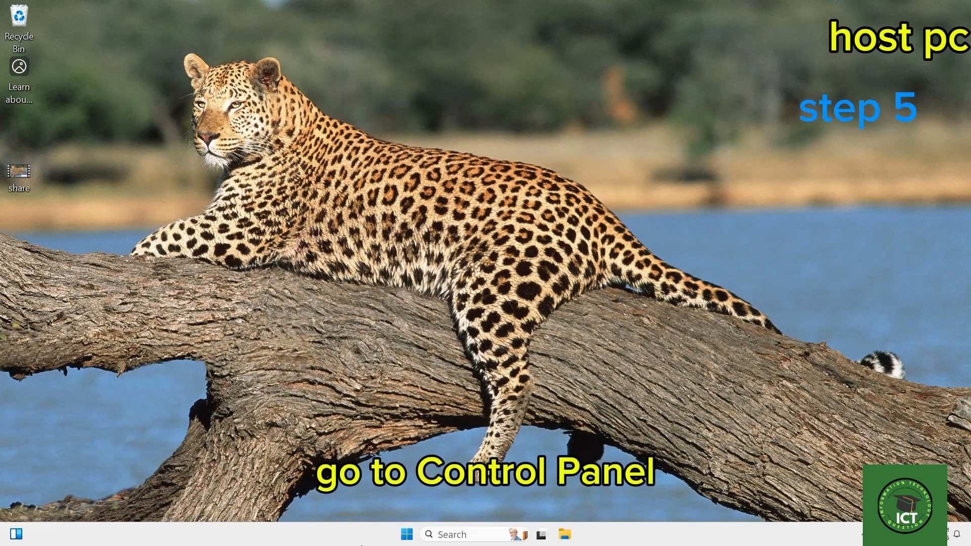
Open Control Panel and set its view to small icons.
{"action": "left_click", "coordinate": [465, 534]}
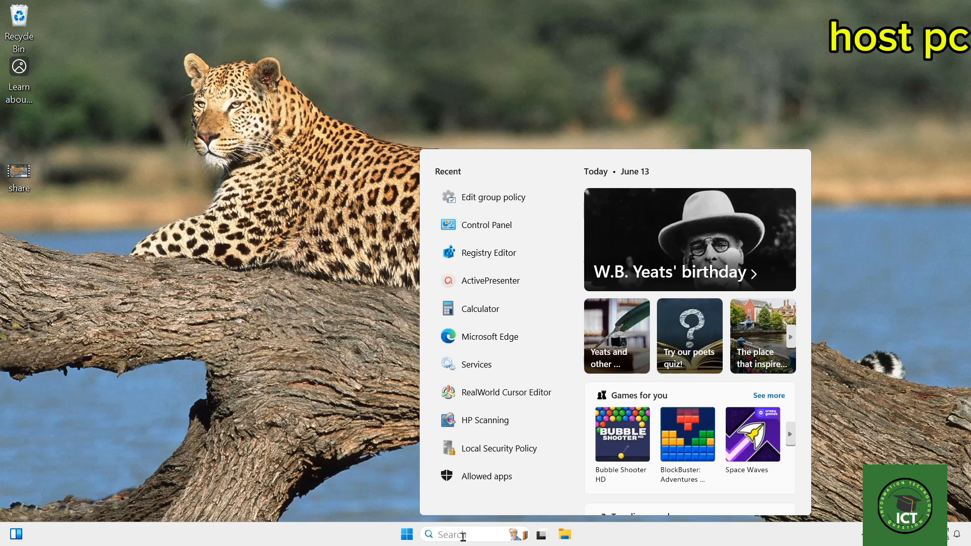
{"action": "type", "text": "c"}
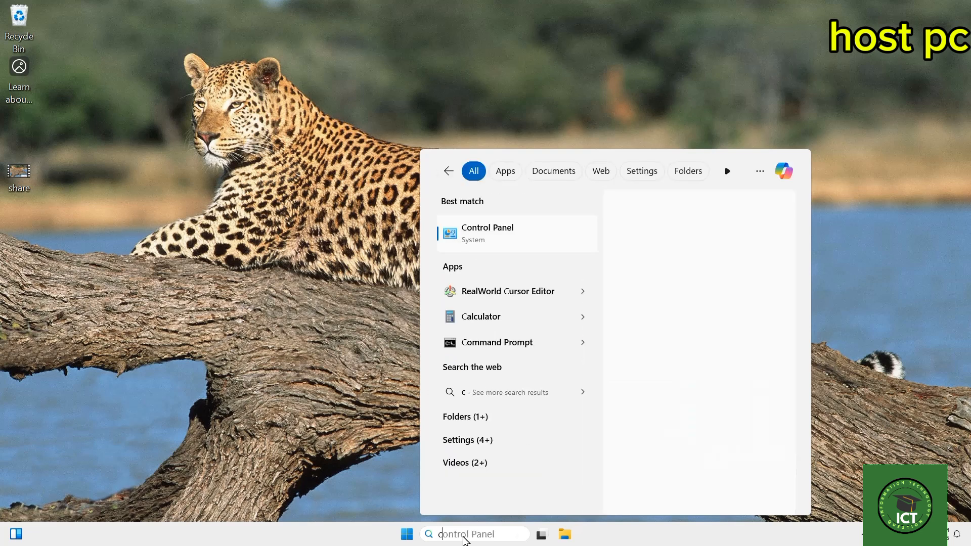
{"action": "type", "text": "ontrol"}
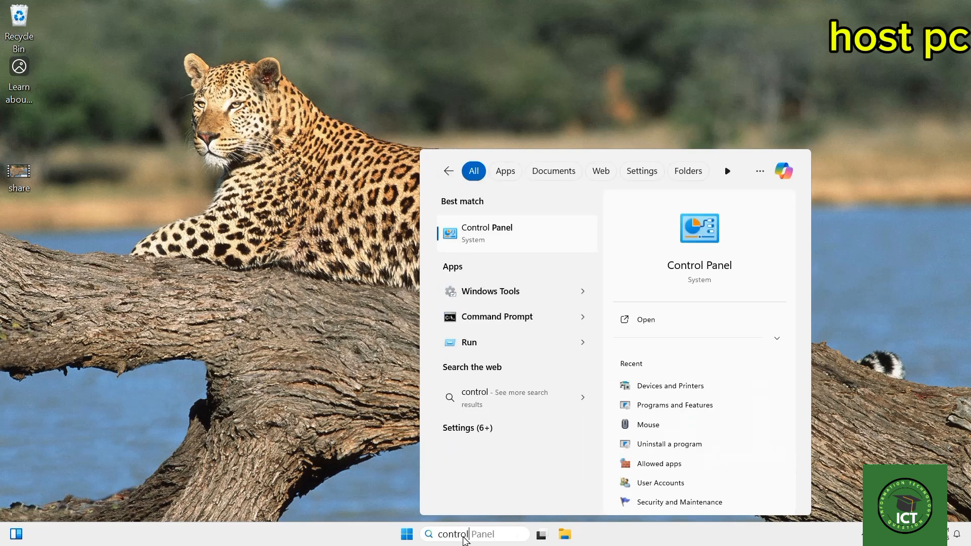
{"action": "left_click", "coordinate": [525, 242]}
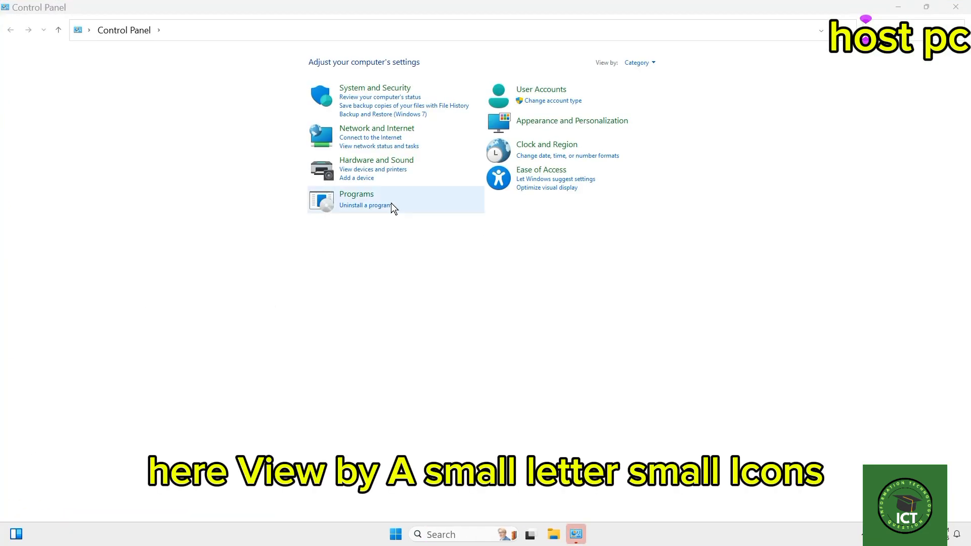
{"action": "left_click", "coordinate": [653, 63]}
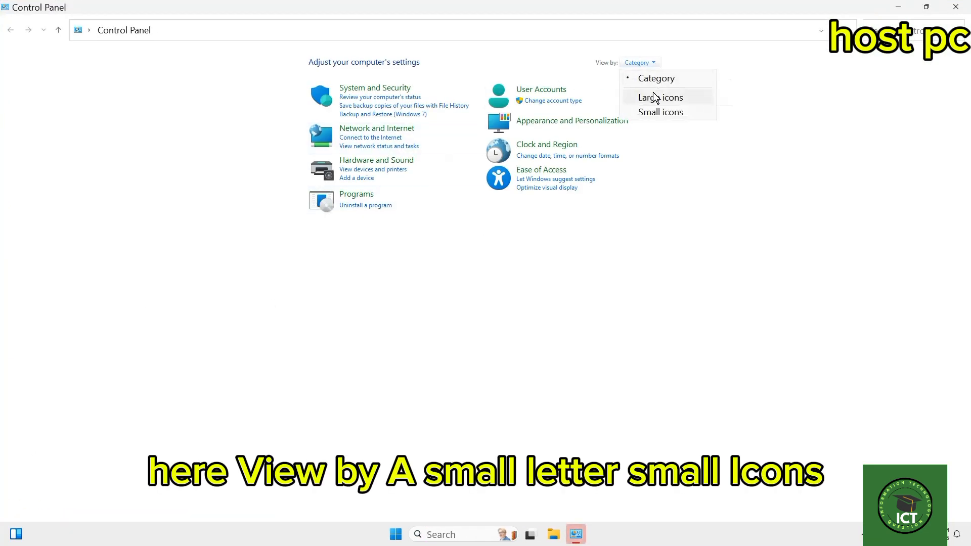
{"action": "left_click", "coordinate": [659, 112]}
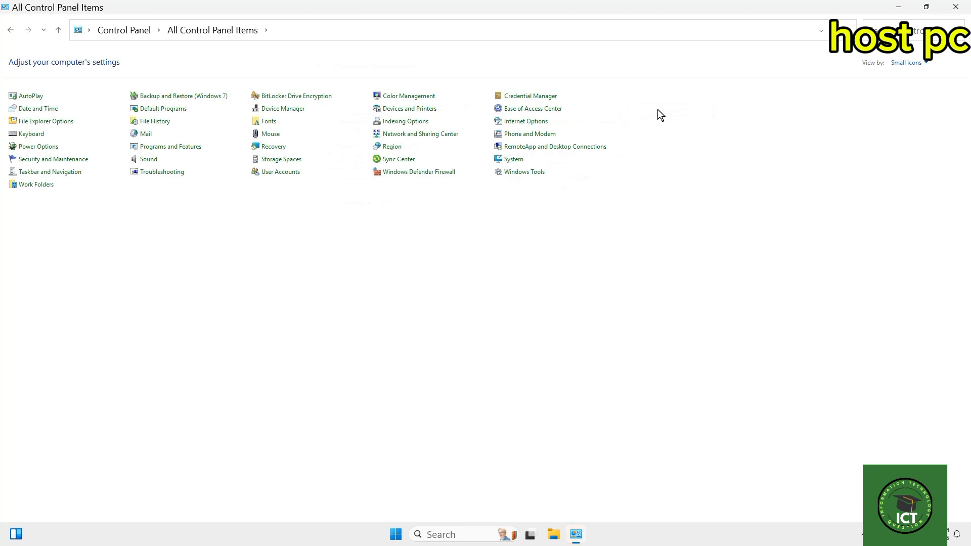
Open the Windows Features list from Programs and Features and maximize its window.
{"action": "left_click", "coordinate": [182, 152]}
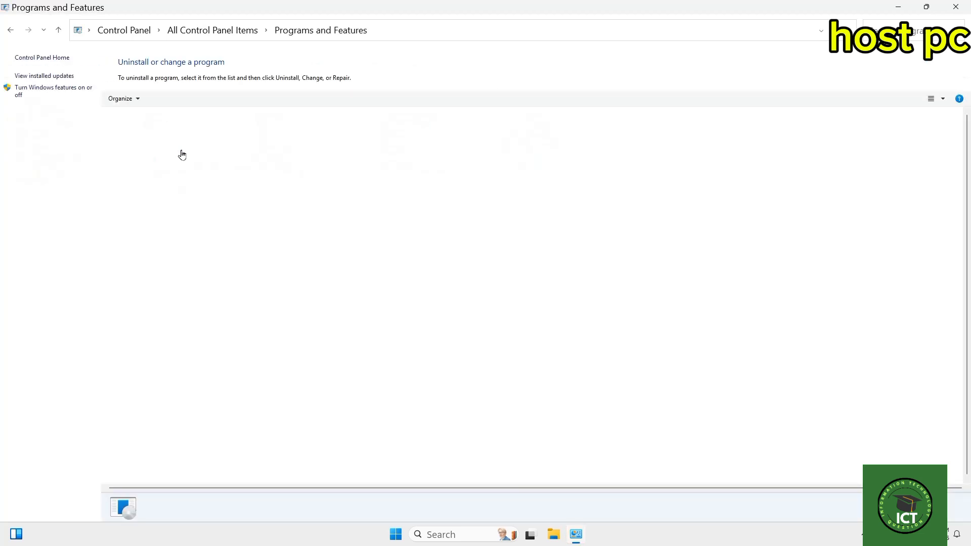
{"action": "left_click", "coordinate": [54, 93]}
{"action": "left_click", "coordinate": [619, 112]}
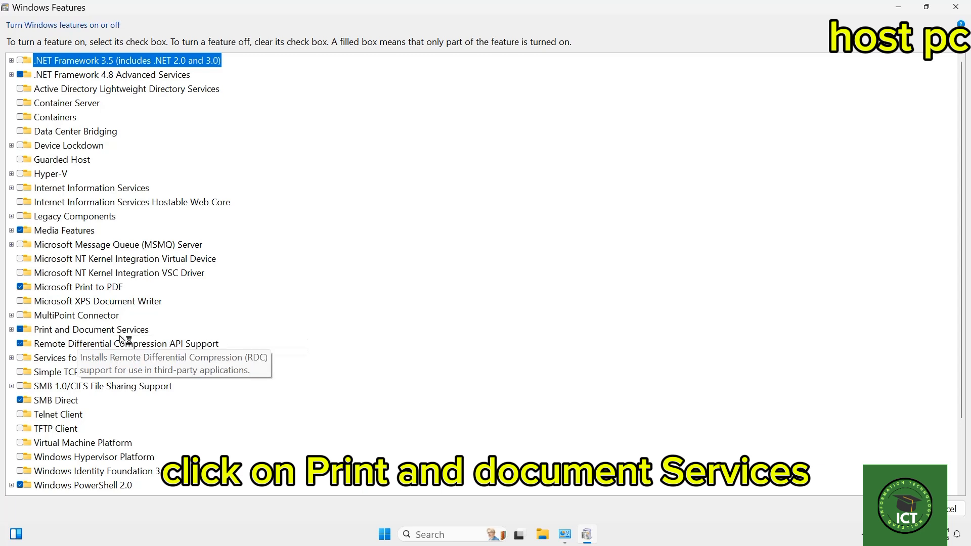
Turn on LPD Print Service and LPR Port Monitor under Print and Document Services, then close the Windows Features and Programs and Features windows.
{"action": "left_click", "coordinate": [11, 329]}
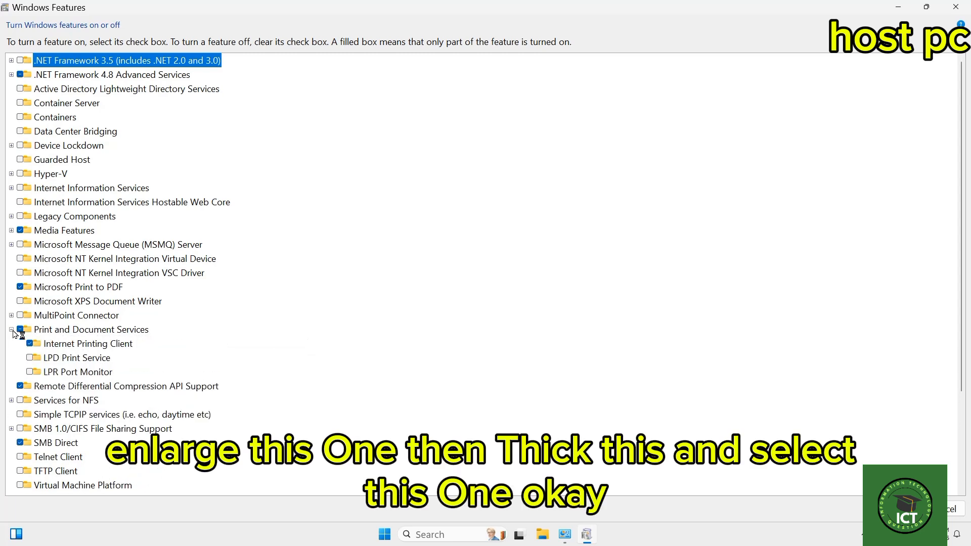
{"action": "left_click", "coordinate": [29, 358]}
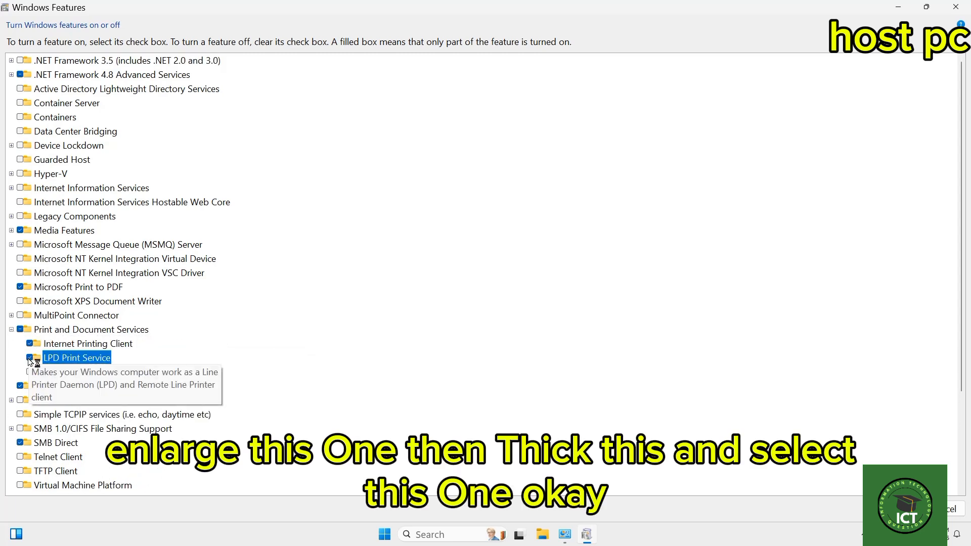
{"action": "left_click", "coordinate": [34, 372]}
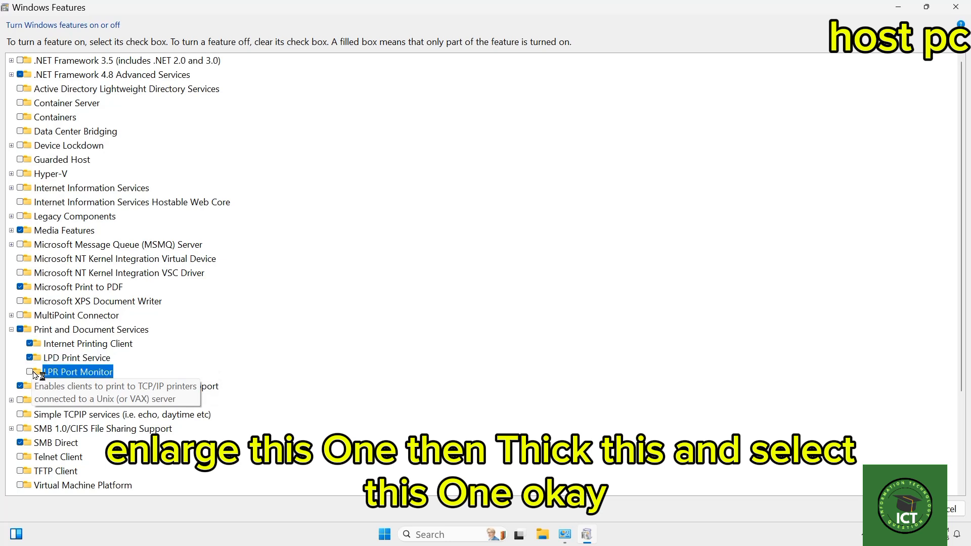
{"action": "left_click", "coordinate": [32, 372]}
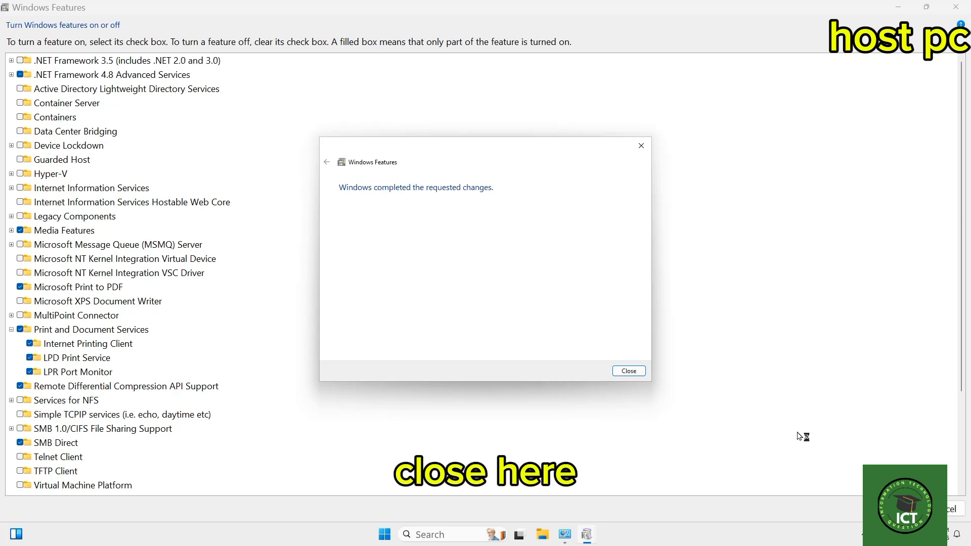
{"action": "left_click", "coordinate": [629, 371]}
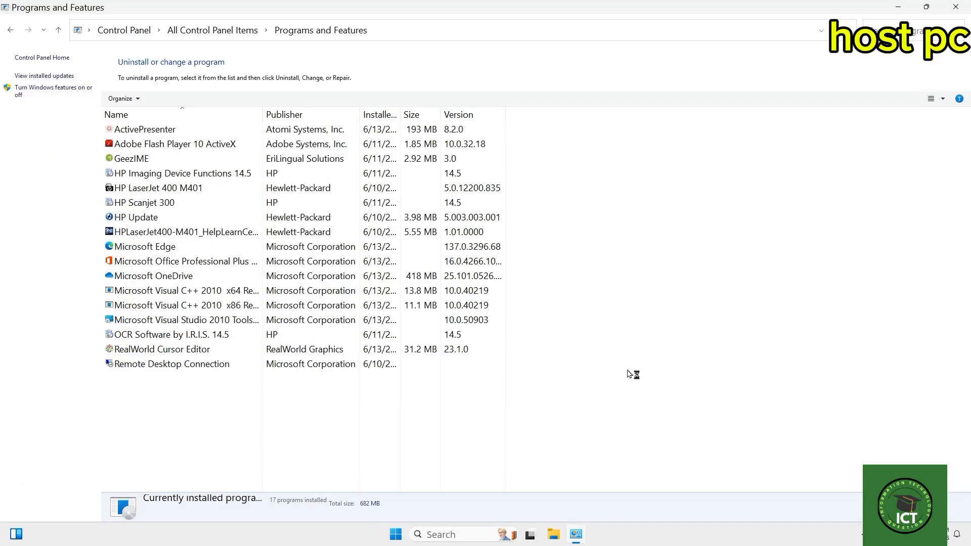
{"action": "left_click", "coordinate": [955, 7]}
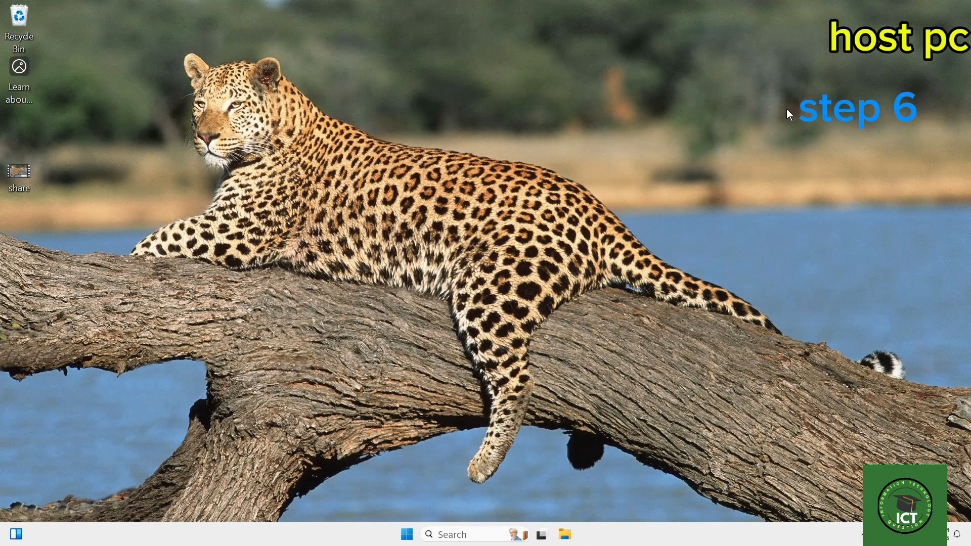
Search for the Registry Editor and open it.
{"action": "left_click", "coordinate": [453, 535]}
{"action": "type", "text": "regis"}
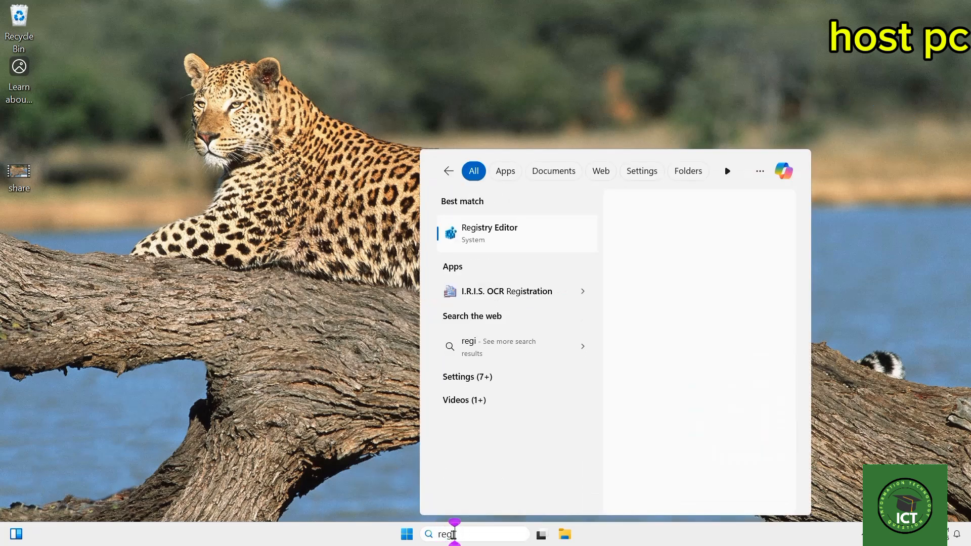
{"action": "left_click", "coordinate": [488, 235]}
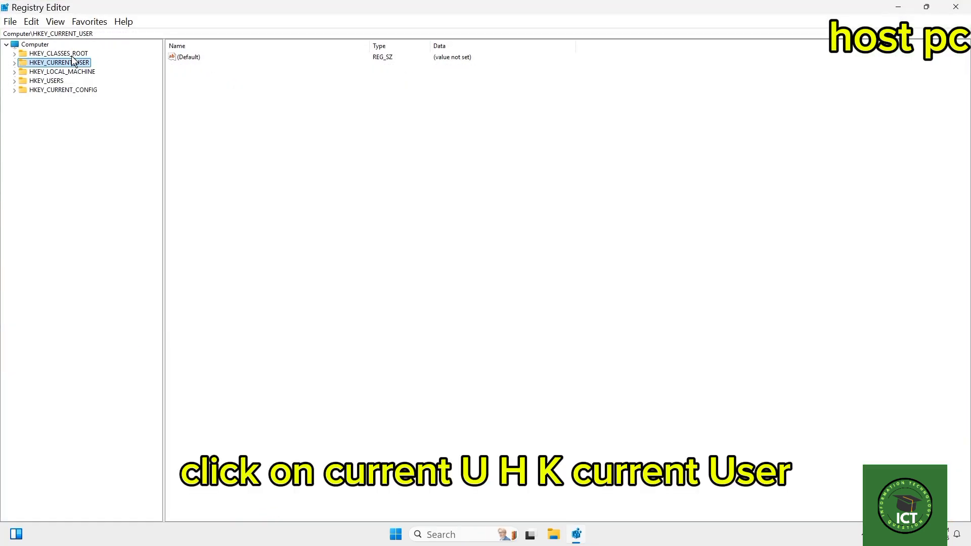
Go to the registry key HKEY_CURRENT_USER\Software\Microsoft\Windows NT\CurrentVersion\Windows.
{"action": "left_click", "coordinate": [15, 63]}
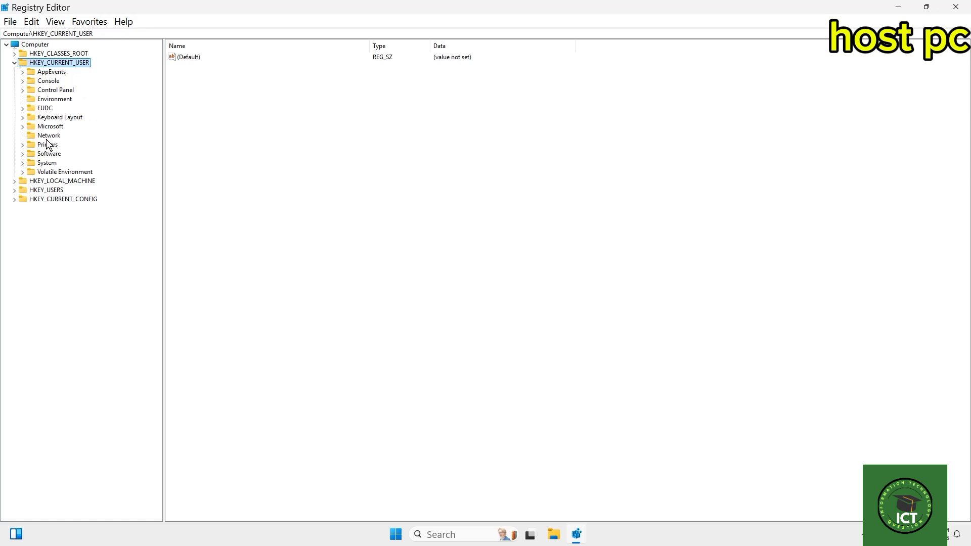
{"action": "left_click", "coordinate": [22, 154]}
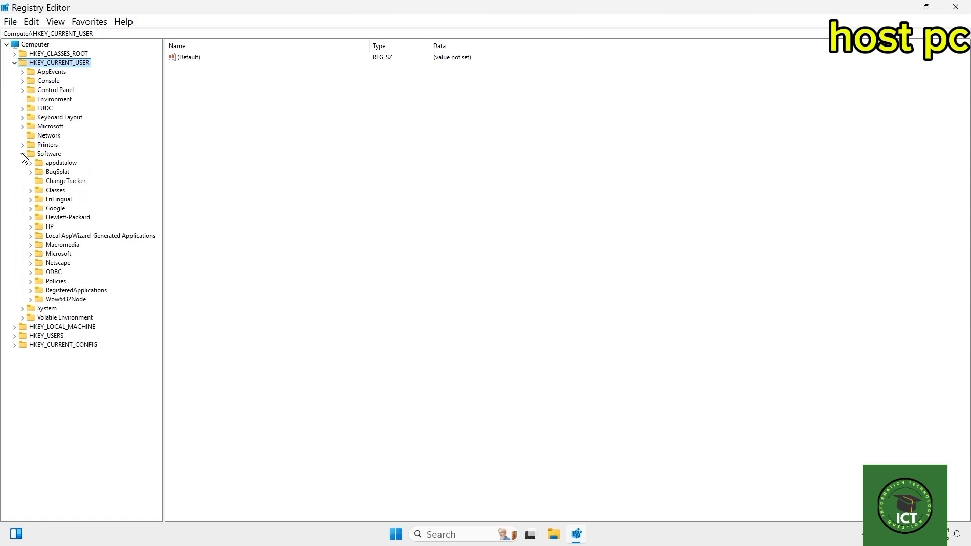
{"action": "left_click", "coordinate": [30, 254]}
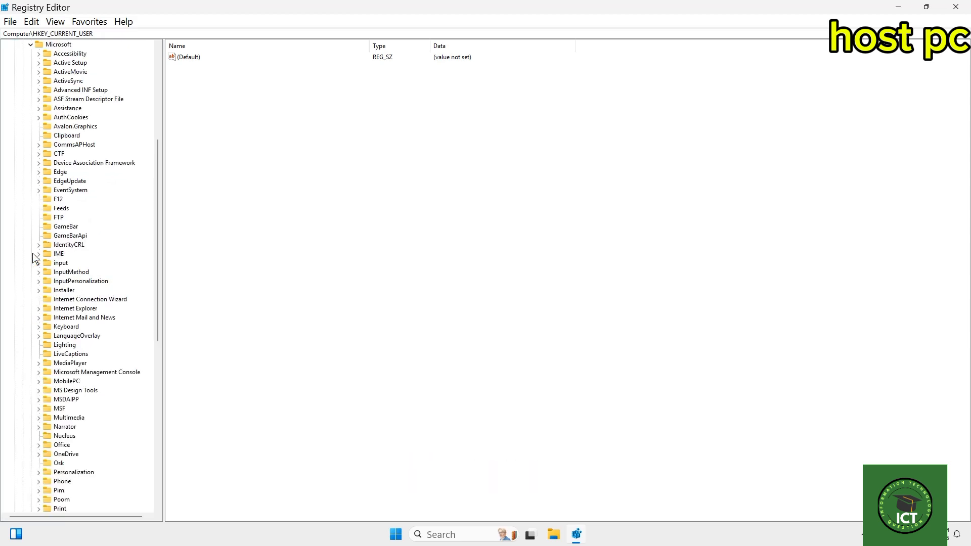
{"action": "scroll", "coordinate": [114, 273], "scroll_direction": "down", "scroll_amount": 2}
{"action": "scroll", "coordinate": [114, 274], "scroll_direction": "down", "scroll_amount": 9}
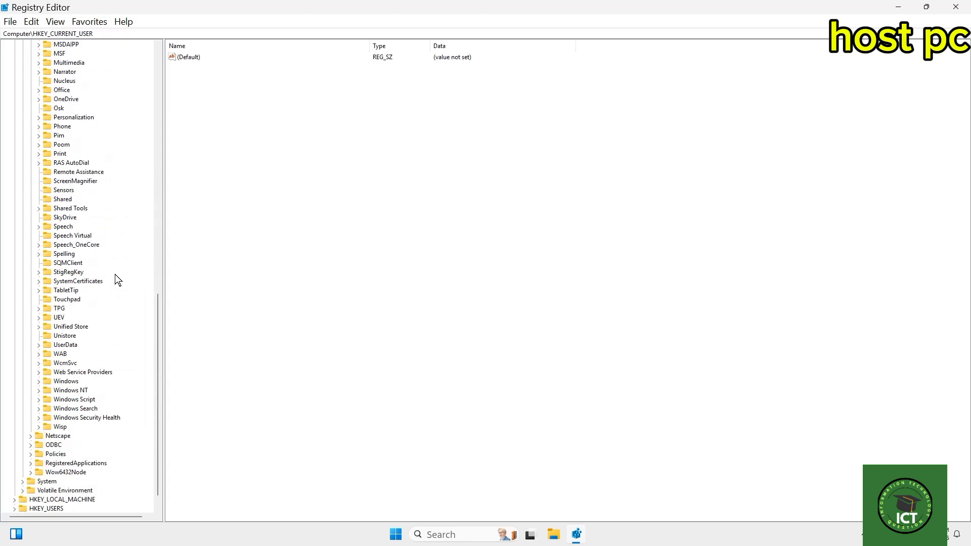
{"action": "left_click", "coordinate": [39, 390]}
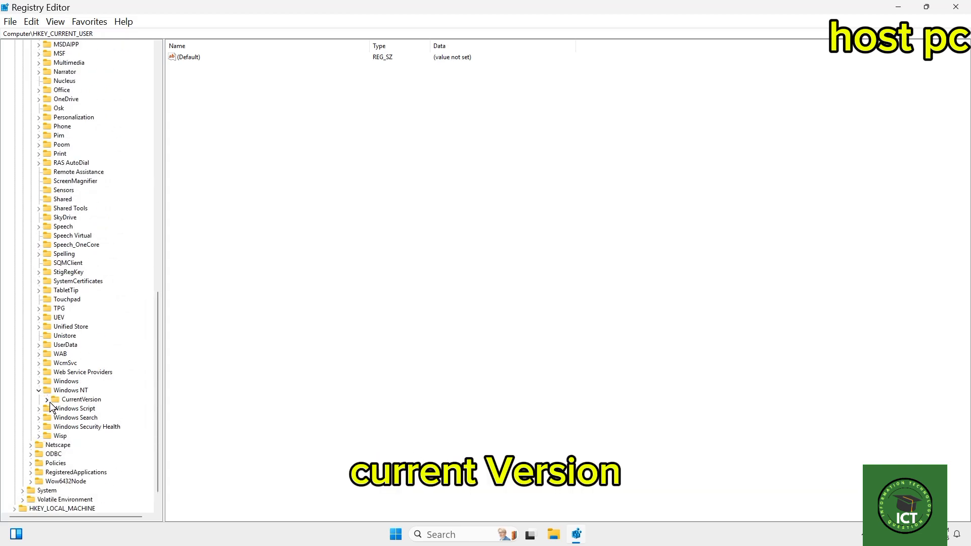
{"action": "left_click", "coordinate": [47, 400]}
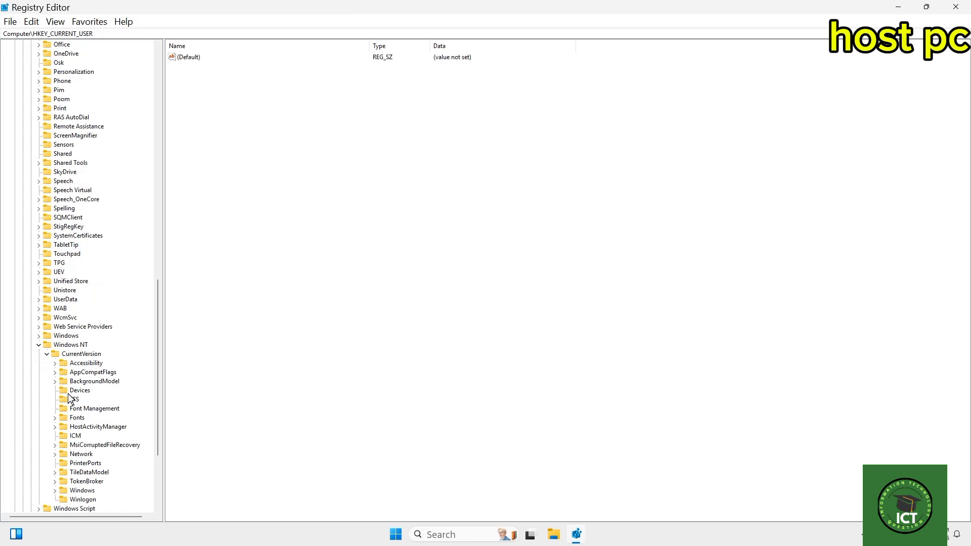
{"action": "scroll", "coordinate": [72, 399], "scroll_direction": "down", "scroll_amount": 5}
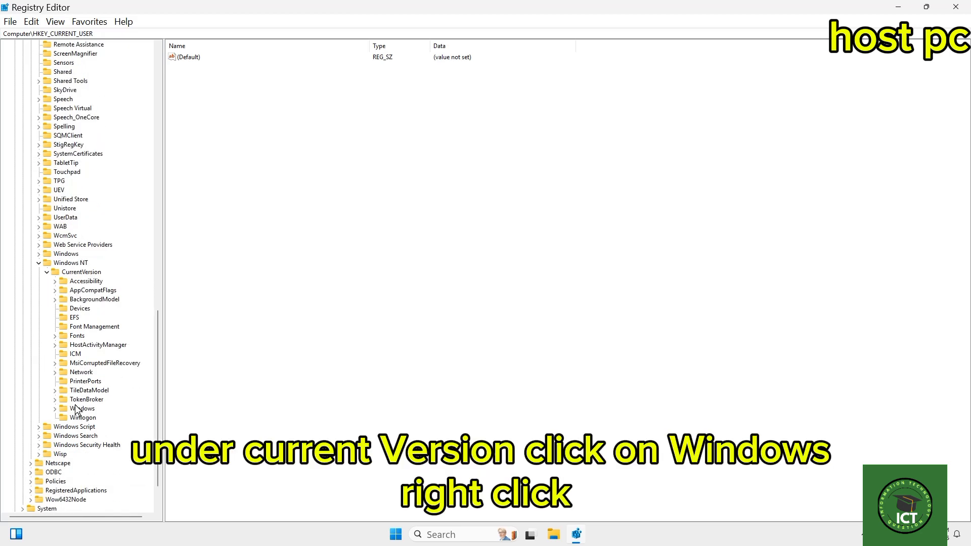
{"action": "left_click", "coordinate": [79, 409]}
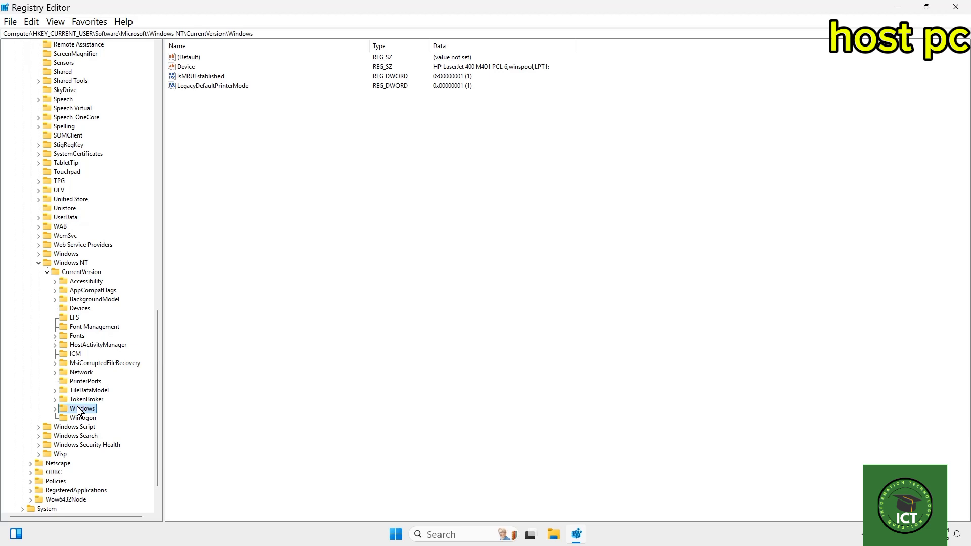
Check the signed-in account's Full Control permission on the Windows key, looking up the account name if needed, and accept the permissions.
{"action": "right_click", "coordinate": [80, 409]}
{"action": "left_click", "coordinate": [121, 363]}
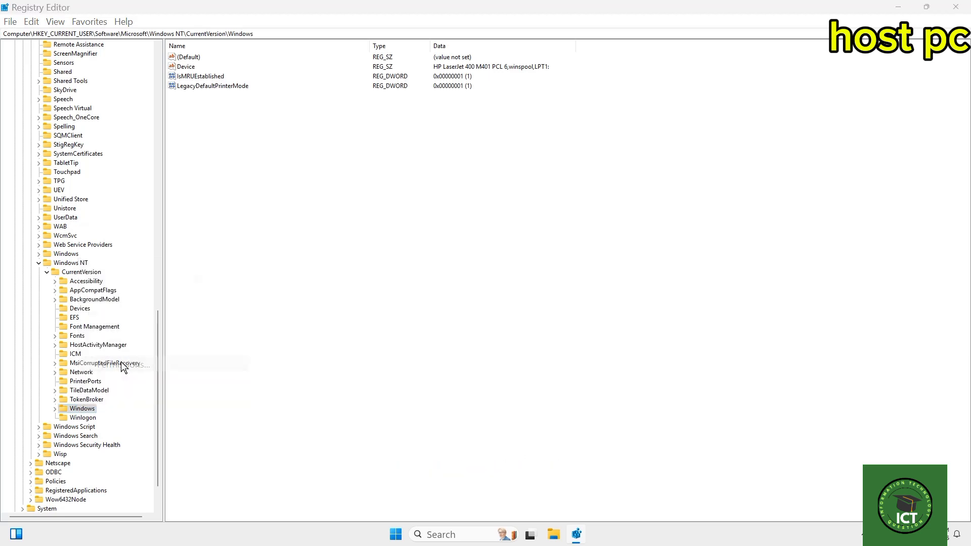
{"action": "left_click_drag", "start_coordinate": [141, 53], "coordinate": [434, 87]}
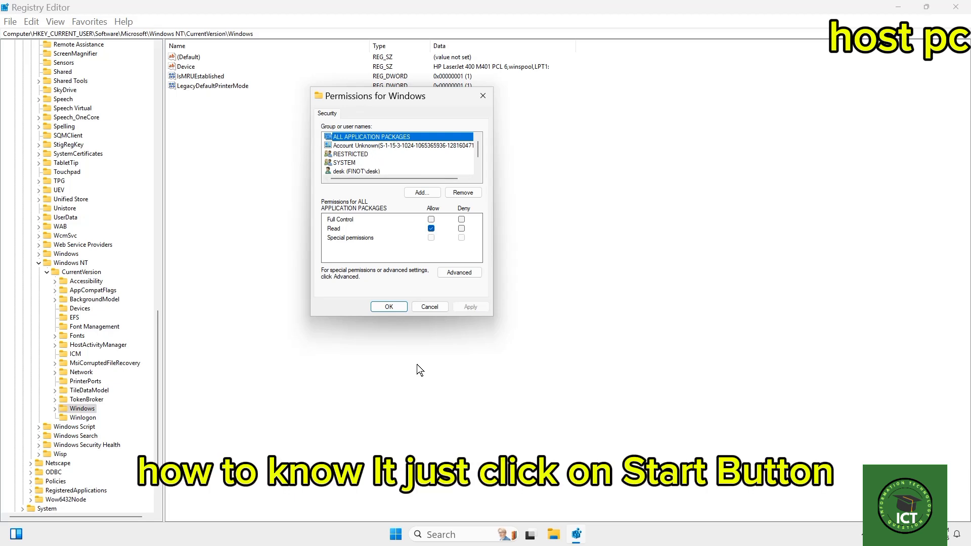
{"action": "left_click", "coordinate": [396, 534]}
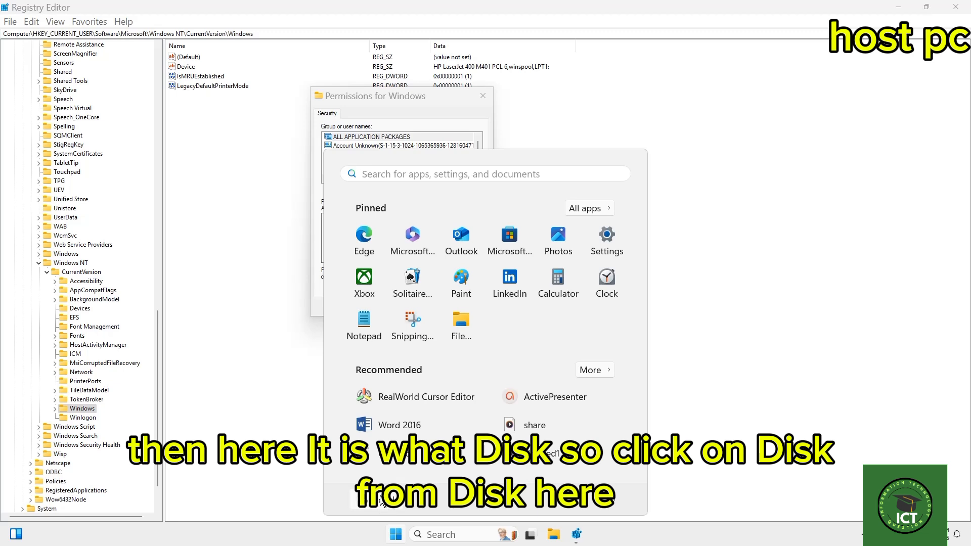
{"action": "left_click", "coordinate": [663, 281]}
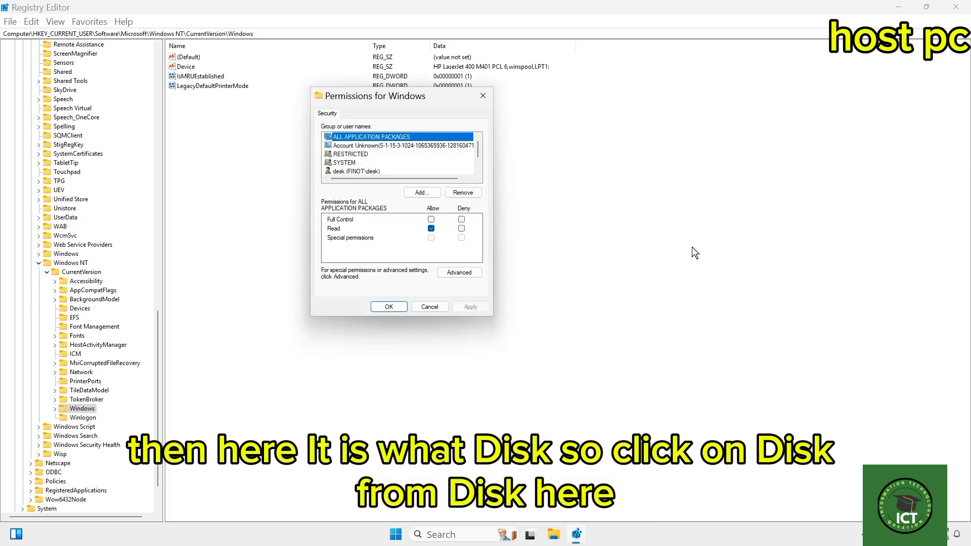
{"action": "left_click", "coordinate": [359, 171]}
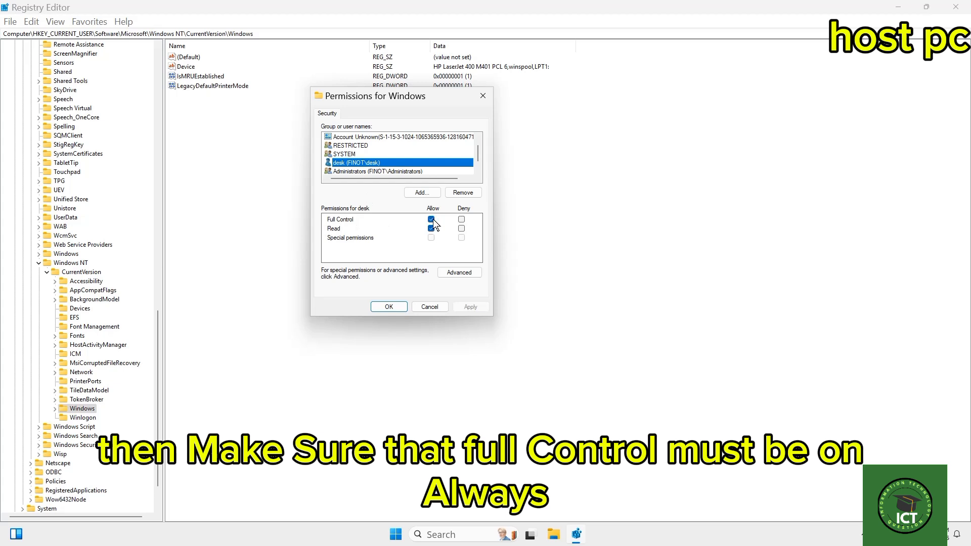
{"action": "left_click", "coordinate": [389, 307]}
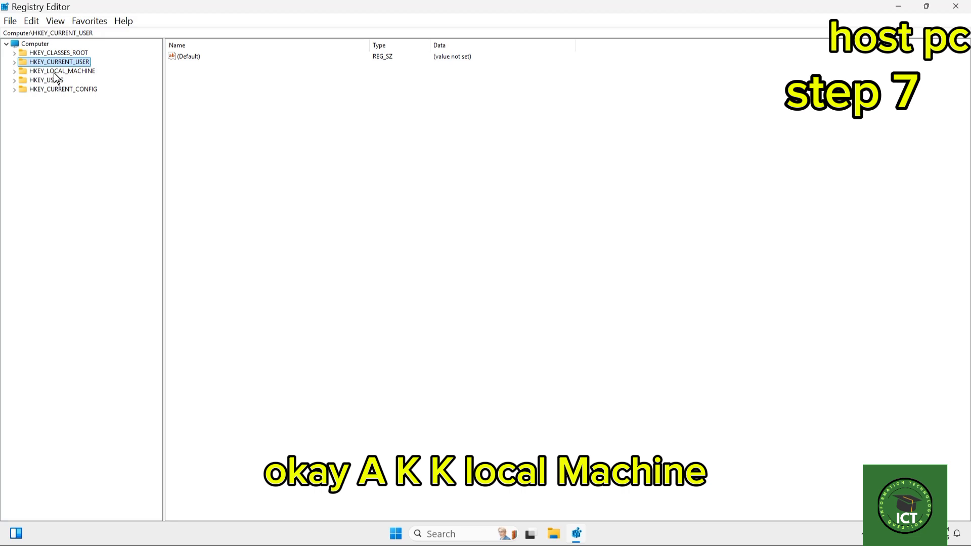
Go to the registry key HKEY_LOCAL_MACHINE\SOFTWARE\Policies\Microsoft\Windows NT\Printers\RPC.
{"action": "left_click", "coordinate": [14, 72]}
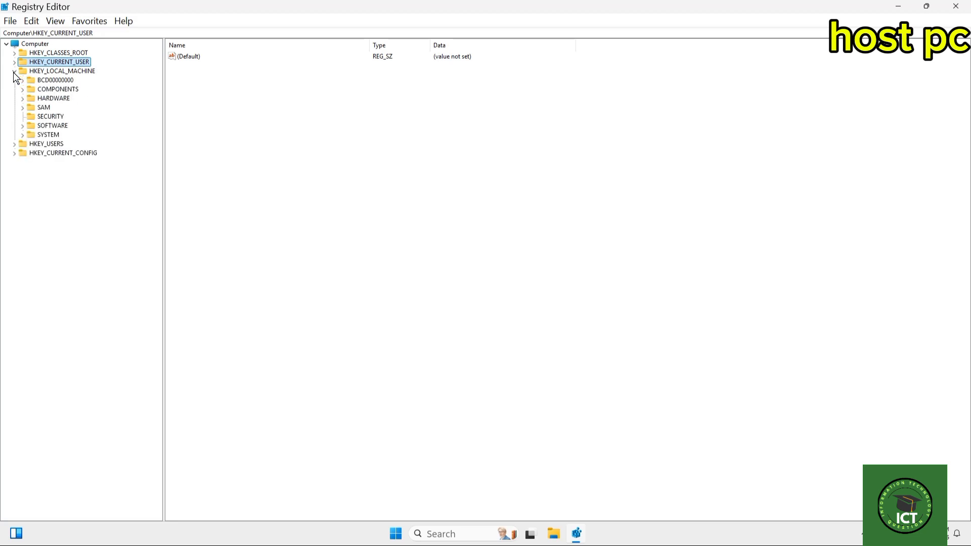
{"action": "left_click", "coordinate": [23, 126]}
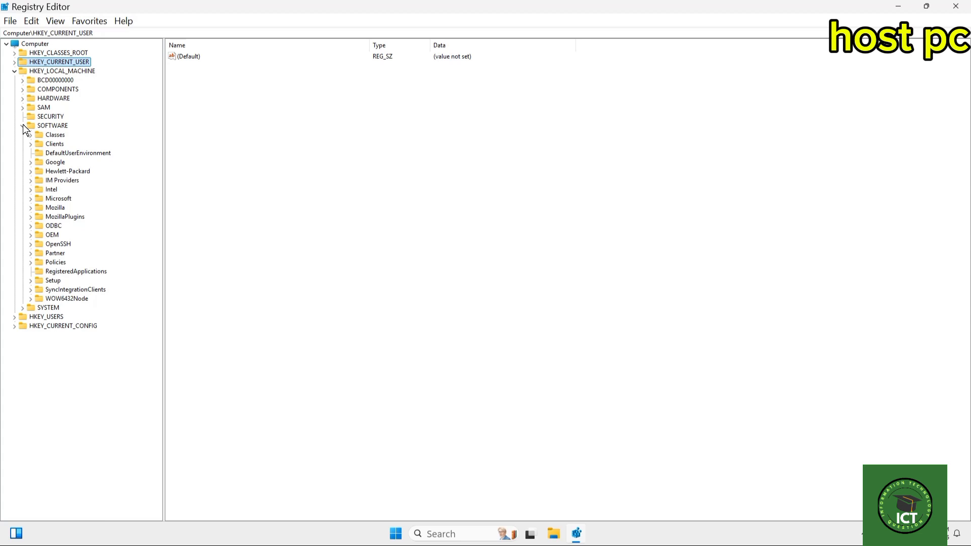
{"action": "left_click", "coordinate": [31, 262]}
{"action": "left_click", "coordinate": [39, 271]}
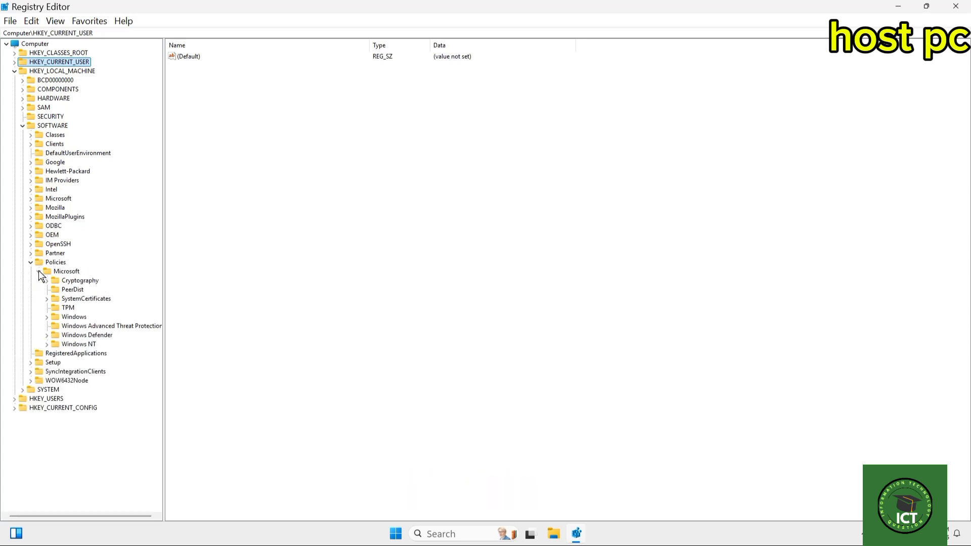
{"action": "left_click", "coordinate": [47, 345]}
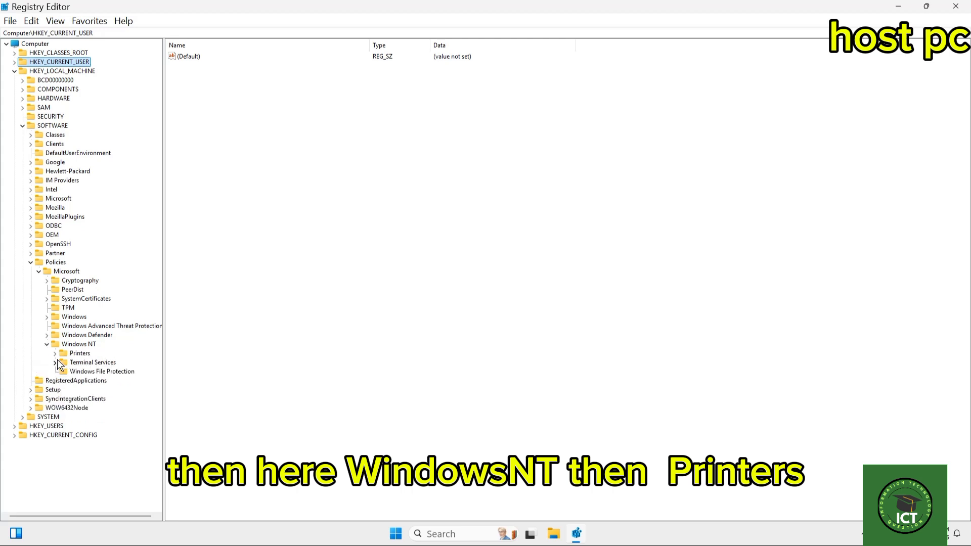
{"action": "left_click", "coordinate": [55, 354]}
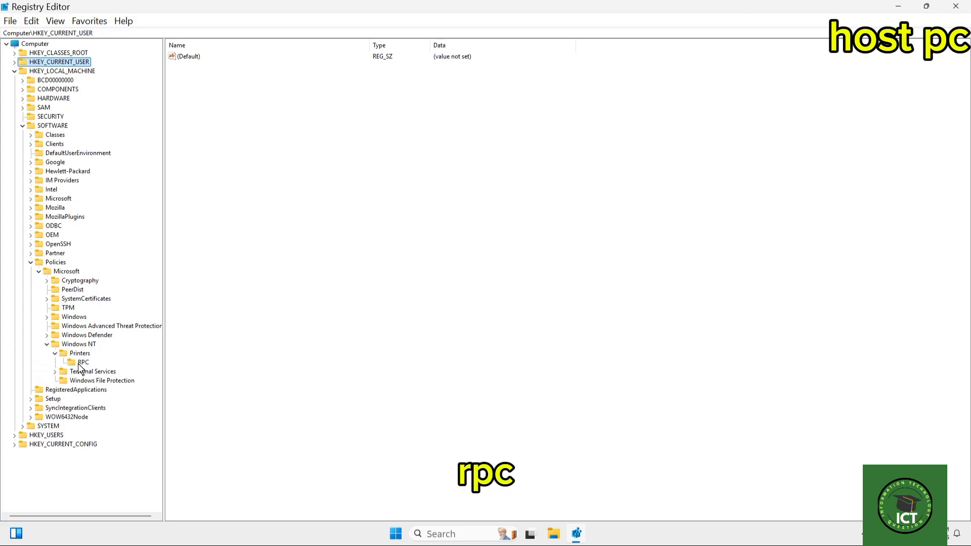
{"action": "left_click", "coordinate": [82, 364]}
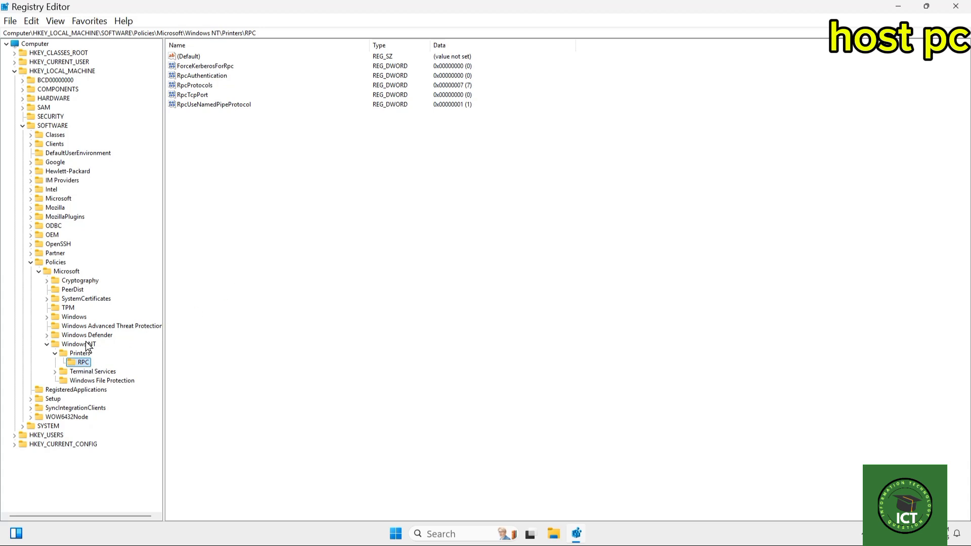
Create a DWORD (32-bit) value named RpcOverTcp in the RPC key and accept 0 as its data.
{"action": "right_click", "coordinate": [287, 196]}
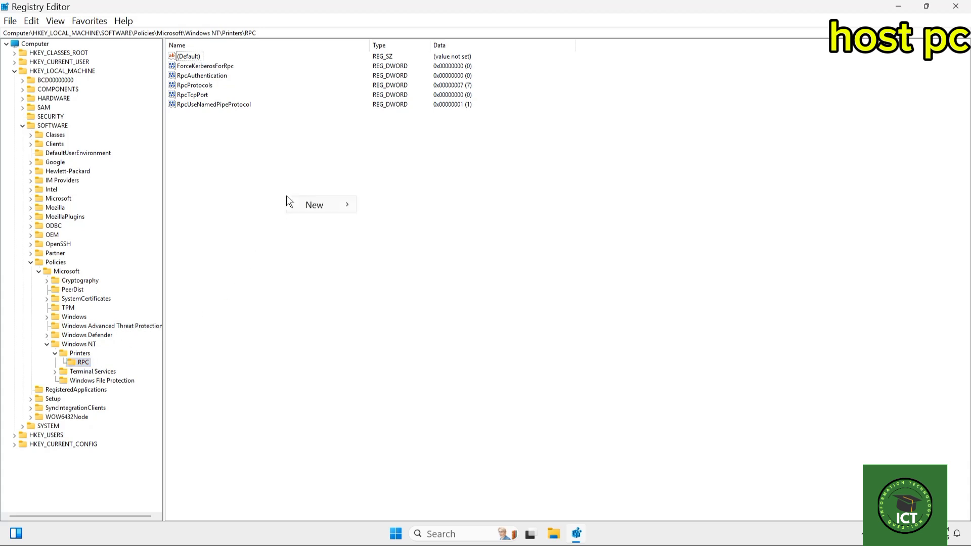
{"action": "mouse_move", "coordinate": [326, 205]}
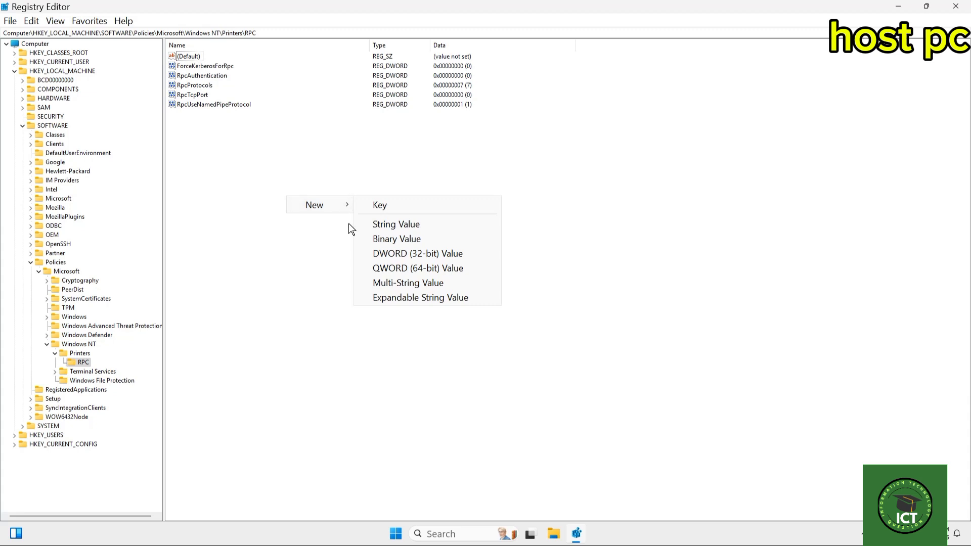
{"action": "left_click", "coordinate": [458, 254]}
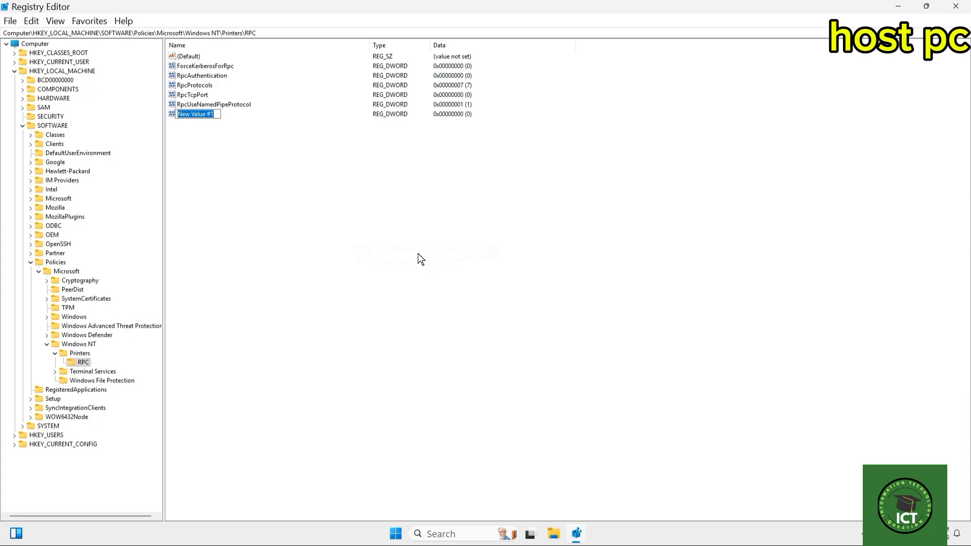
{"action": "type", "text": "R"}
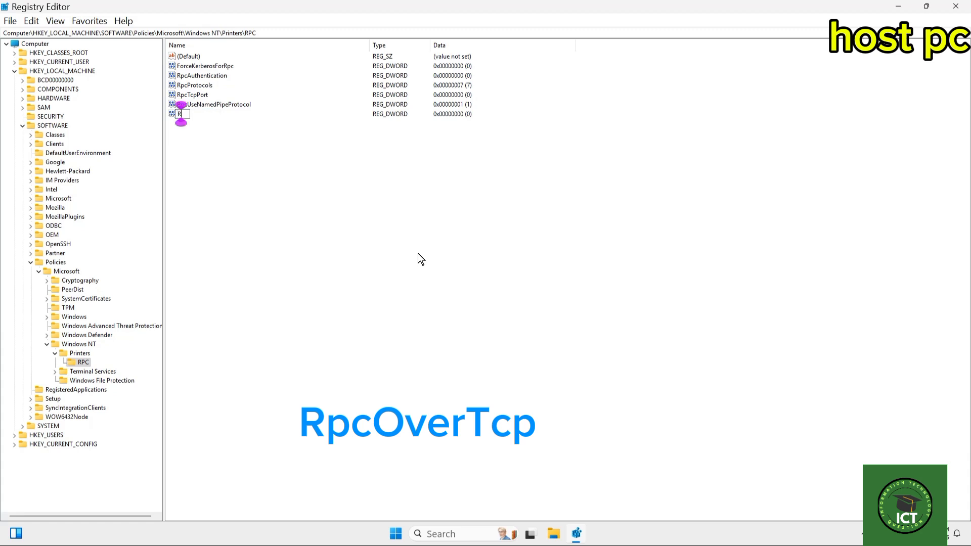
{"action": "type", "text": "pcOve"}
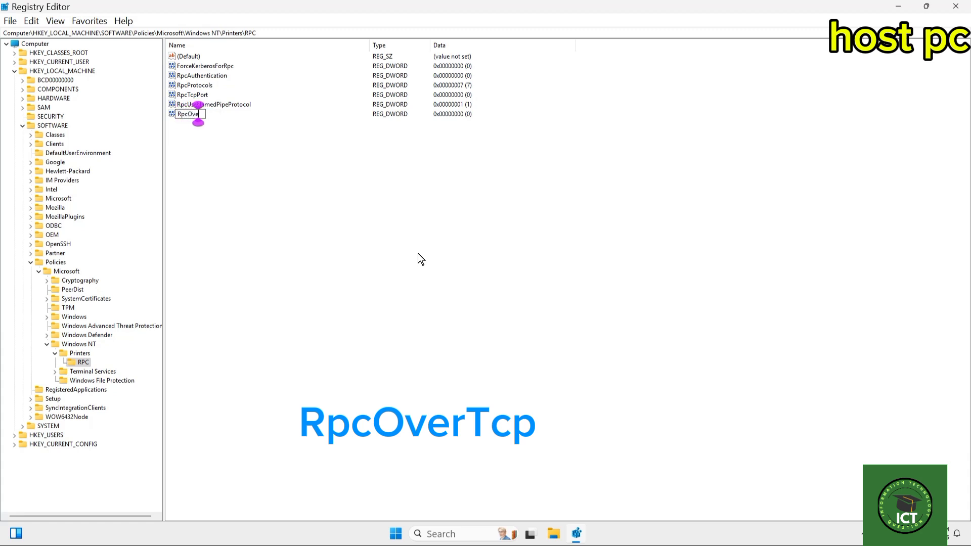
{"action": "type", "text": "rTcp"}
{"action": "key", "text": "Return"}
{"action": "double_click", "coordinate": [197, 114]}
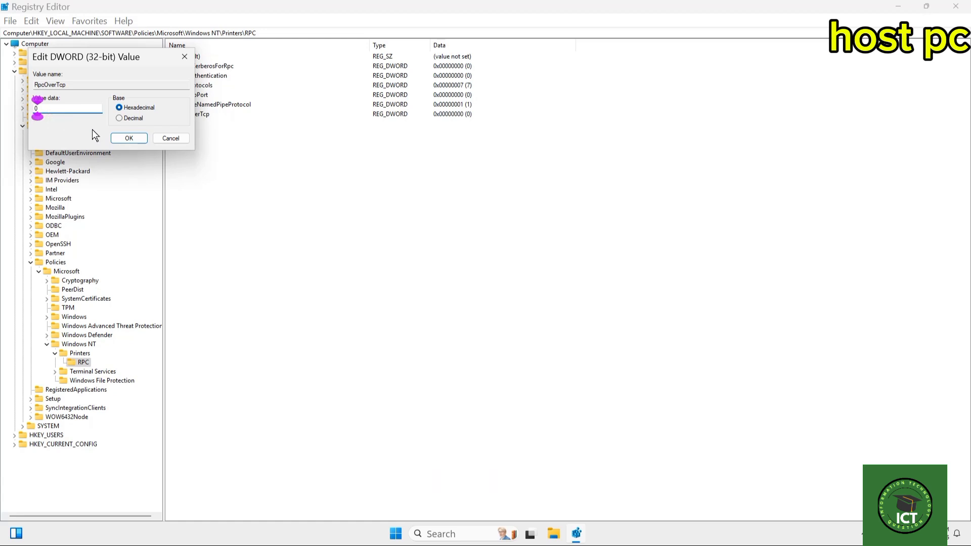
{"action": "left_click", "coordinate": [129, 140]}
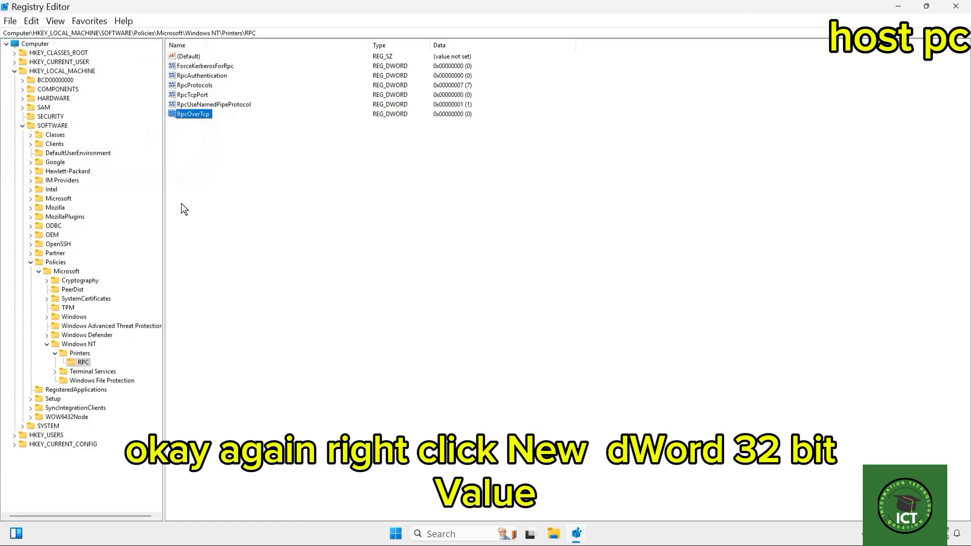
Create a DWORD (32-bit) value named RpcOverNamedPipes in the Printers\RPC policy key.
{"action": "right_click", "coordinate": [287, 217]}
{"action": "mouse_move", "coordinate": [332, 224]}
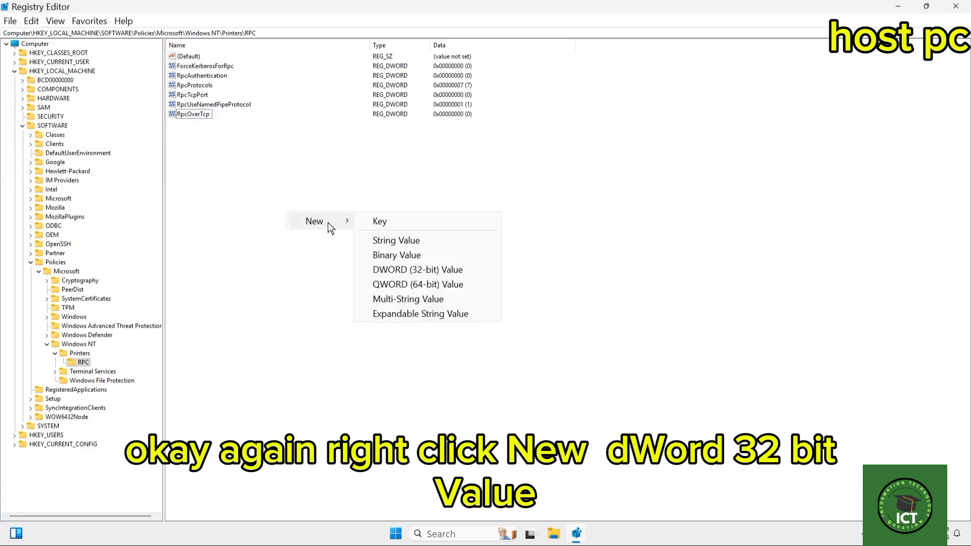
{"action": "left_click", "coordinate": [412, 272]}
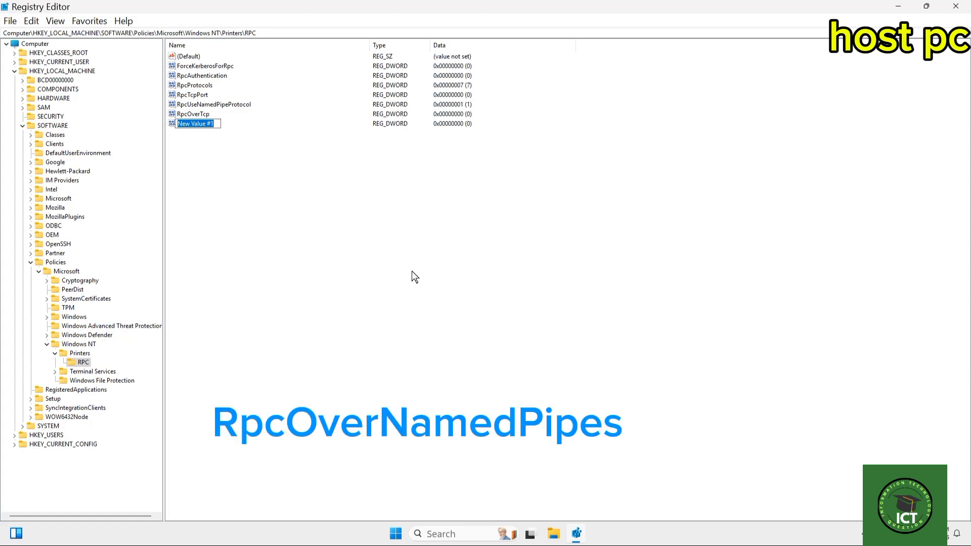
{"action": "type", "text": "R"}
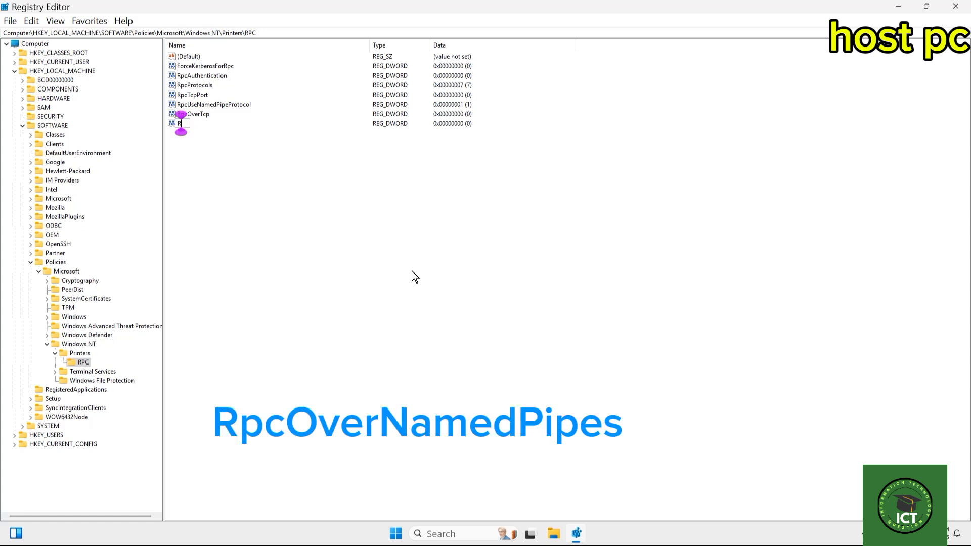
{"action": "type", "text": "pcOver"}
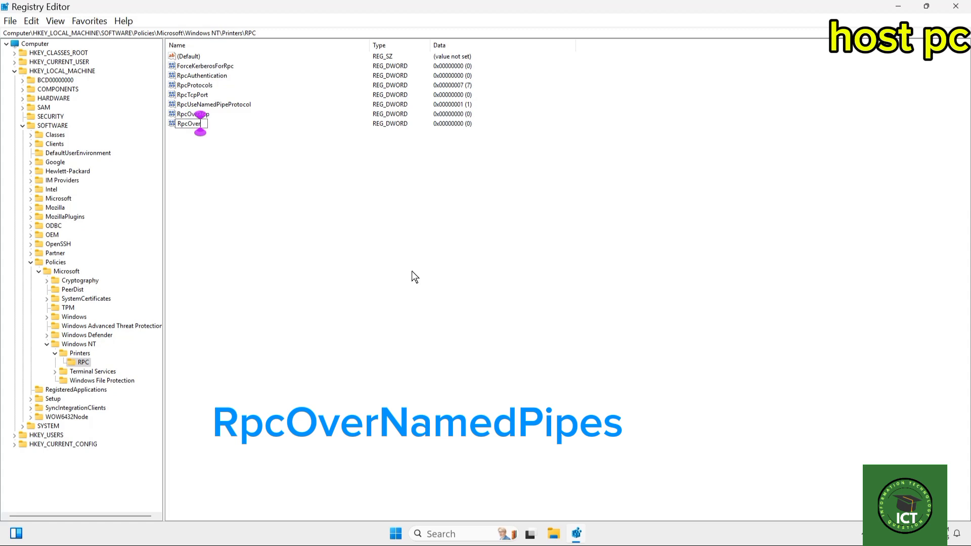
{"action": "type", "text": "Named"}
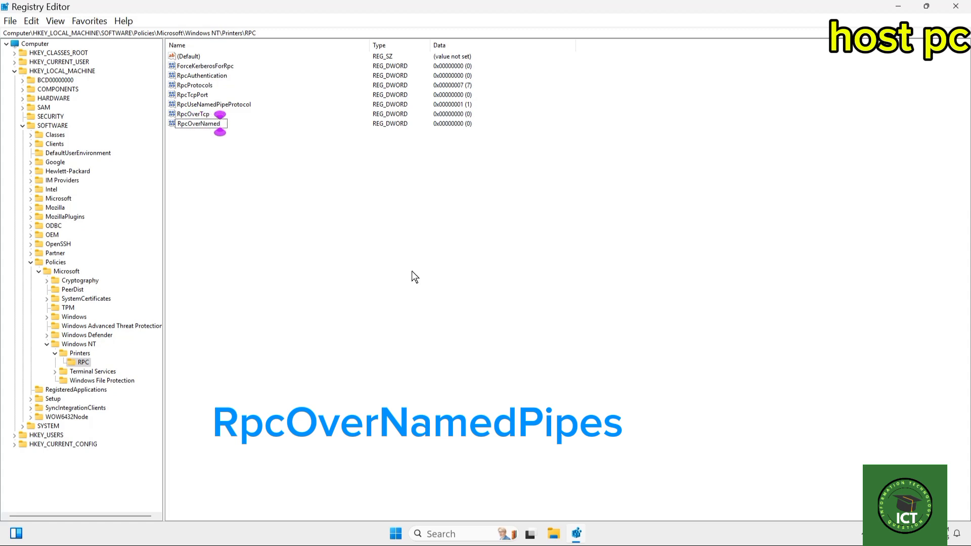
{"action": "type", "text": "Typ"}
{"action": "key", "text": "BackSpace"}
{"action": "key", "text": "BackSpace"}
{"action": "key", "text": "BackSpace"}
{"action": "type", "text": "Pipes"}
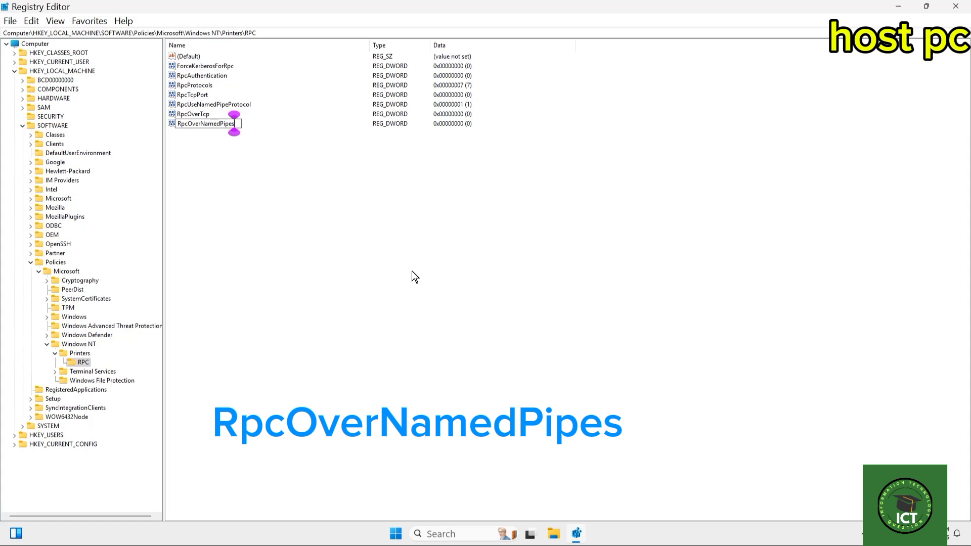
{"action": "key", "text": "Return"}
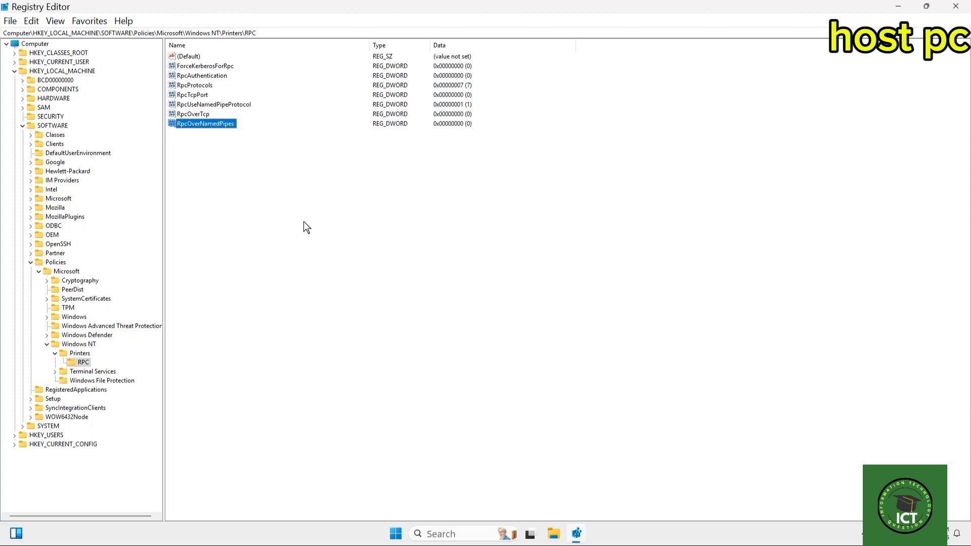
Set the value data of RpcOverNamedPipes to 1.
{"action": "double_click", "coordinate": [214, 126]}
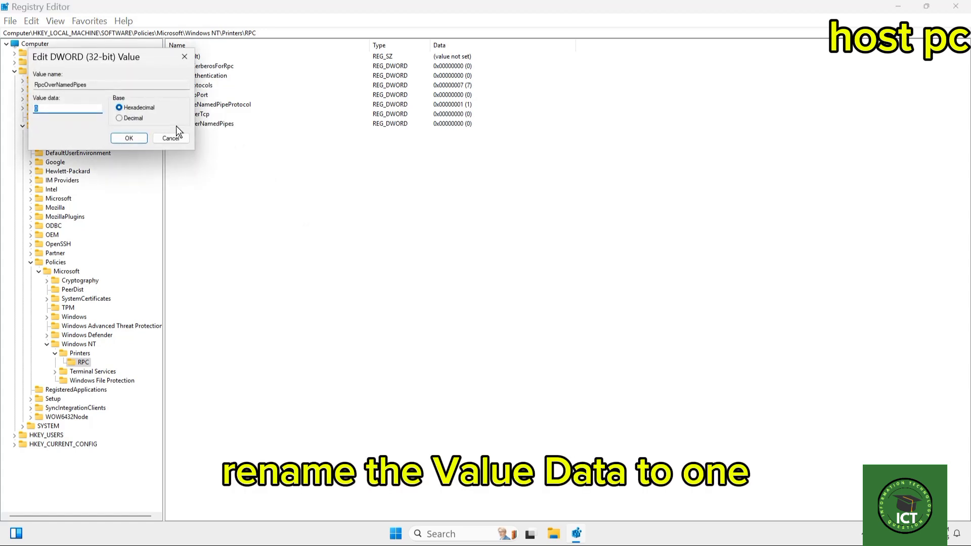
{"action": "type", "text": "1"}
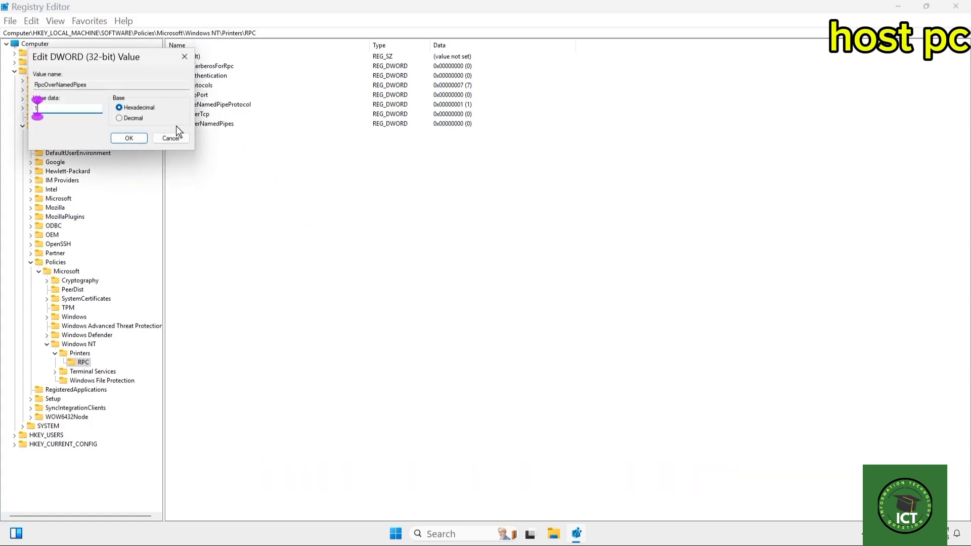
{"action": "left_click", "coordinate": [132, 138]}
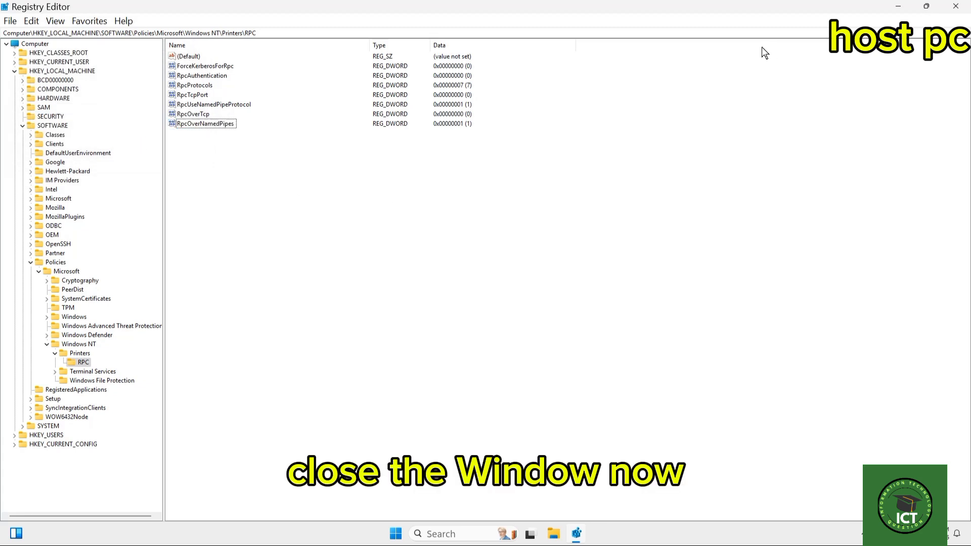
Collapse the expanded policy keys, the SOFTWARE key and the HKEY_LOCAL_MACHINE branch in the registry tree.
{"action": "left_click", "coordinate": [47, 344]}
{"action": "left_click", "coordinate": [39, 271]}
{"action": "left_click", "coordinate": [30, 261]}
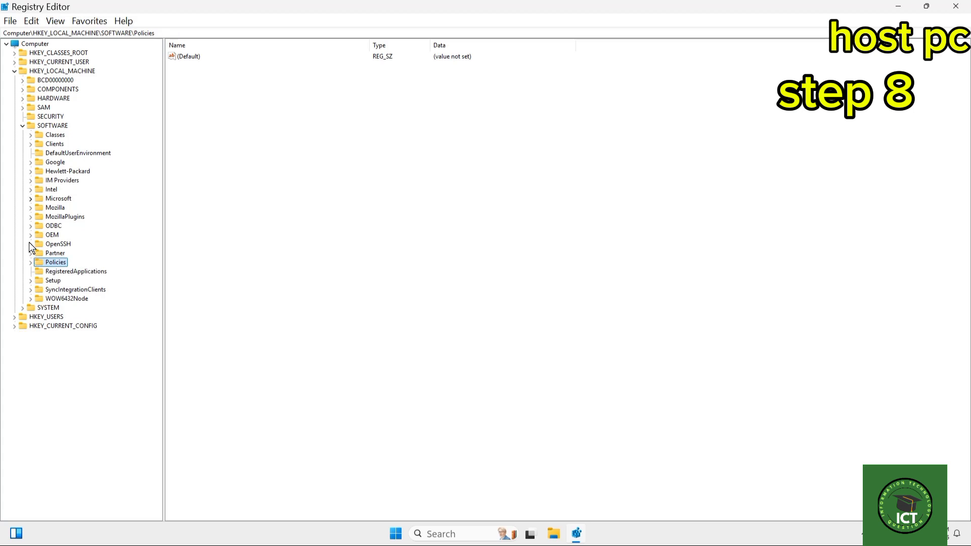
{"action": "left_click", "coordinate": [22, 126]}
{"action": "left_click", "coordinate": [14, 70]}
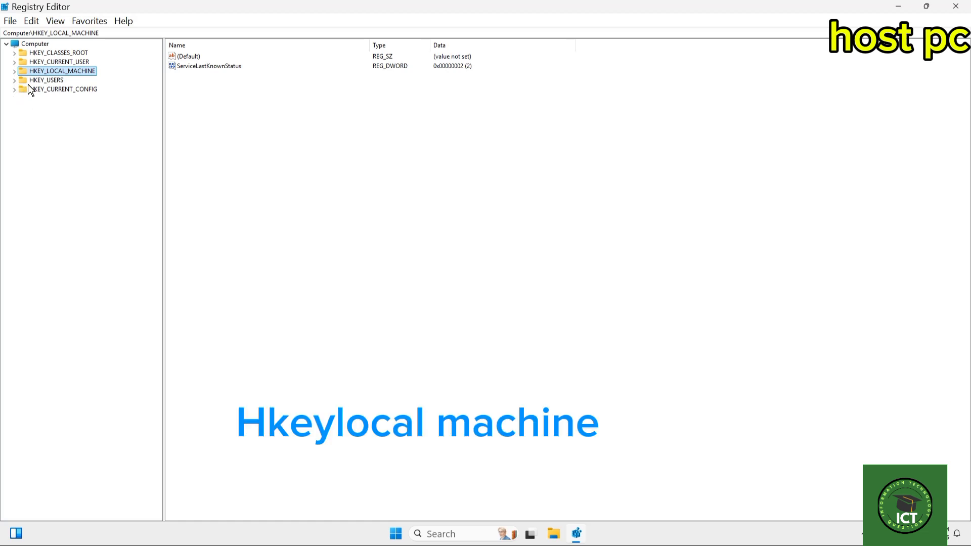
Go to the registry key HKEY_LOCAL_MACHINE\SYSTEM\CurrentControlSet\Control\Print.
{"action": "left_click", "coordinate": [15, 71]}
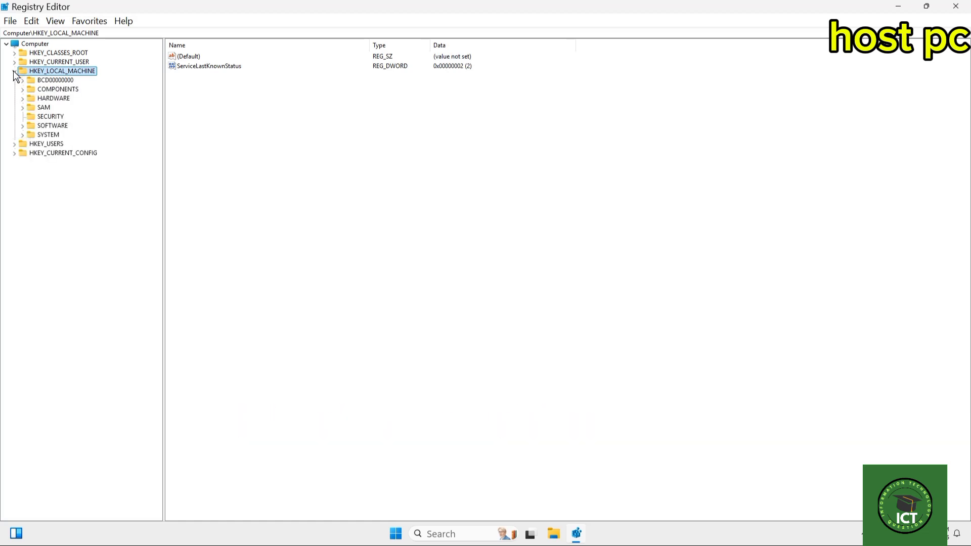
{"action": "left_click", "coordinate": [23, 135]}
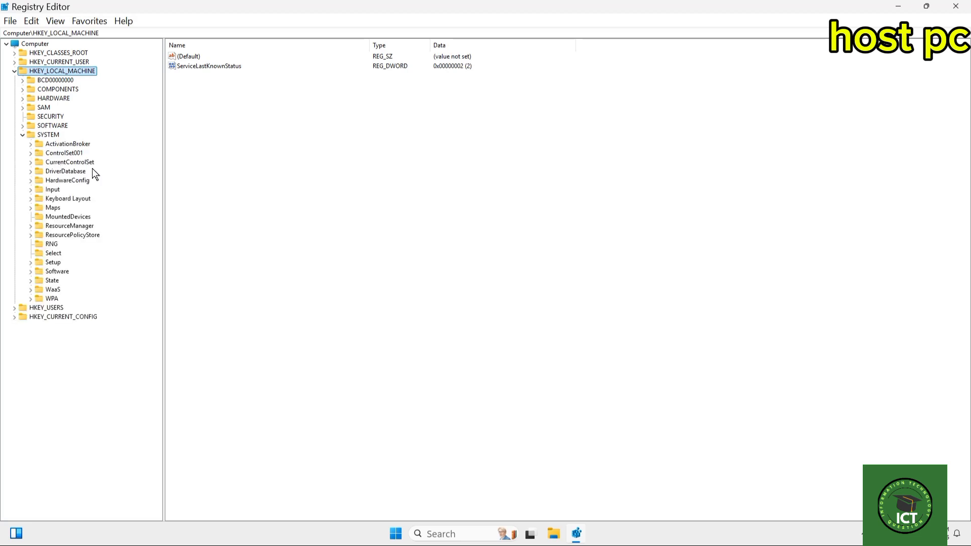
{"action": "left_click", "coordinate": [30, 162]}
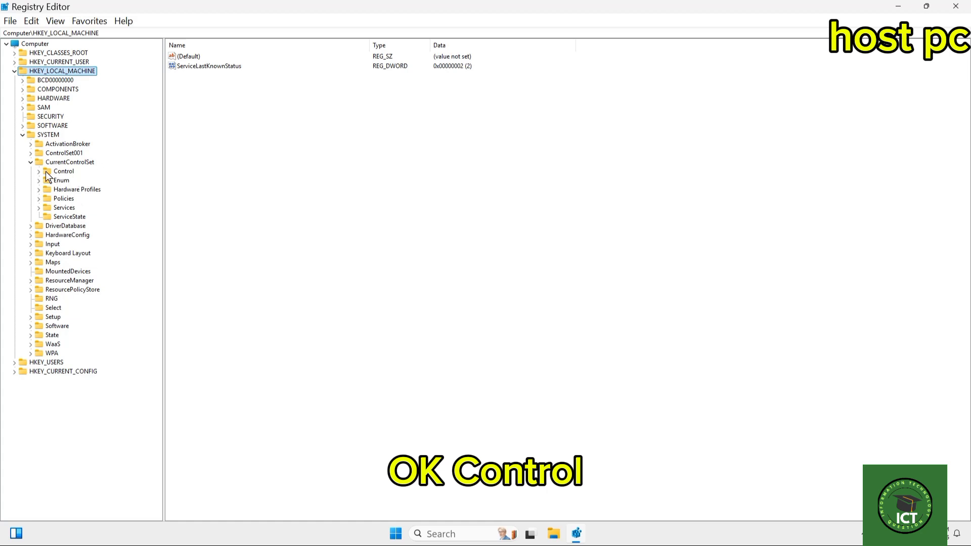
{"action": "left_click", "coordinate": [39, 172]}
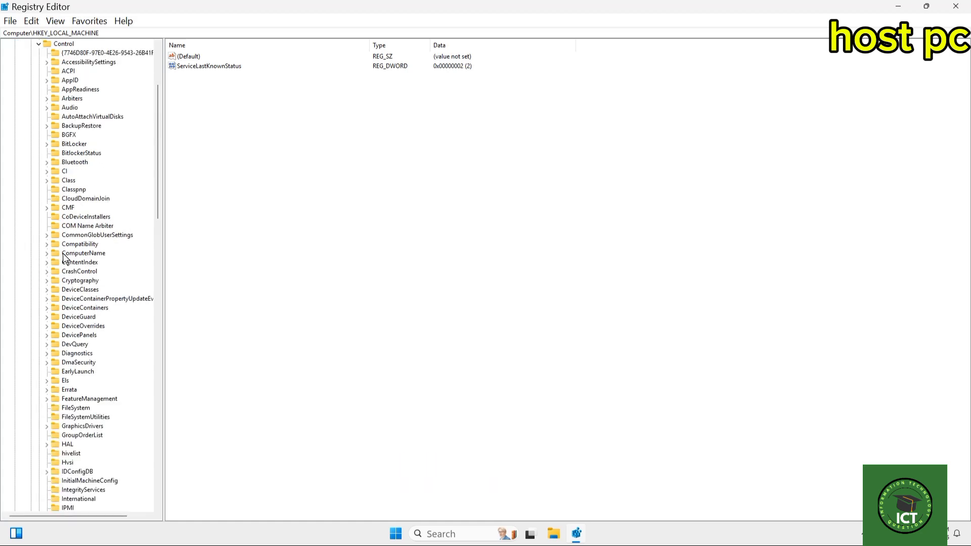
{"action": "scroll", "coordinate": [95, 299], "scroll_direction": "down", "scroll_amount": 4}
{"action": "scroll", "coordinate": [97, 301], "scroll_direction": "down", "scroll_amount": 8}
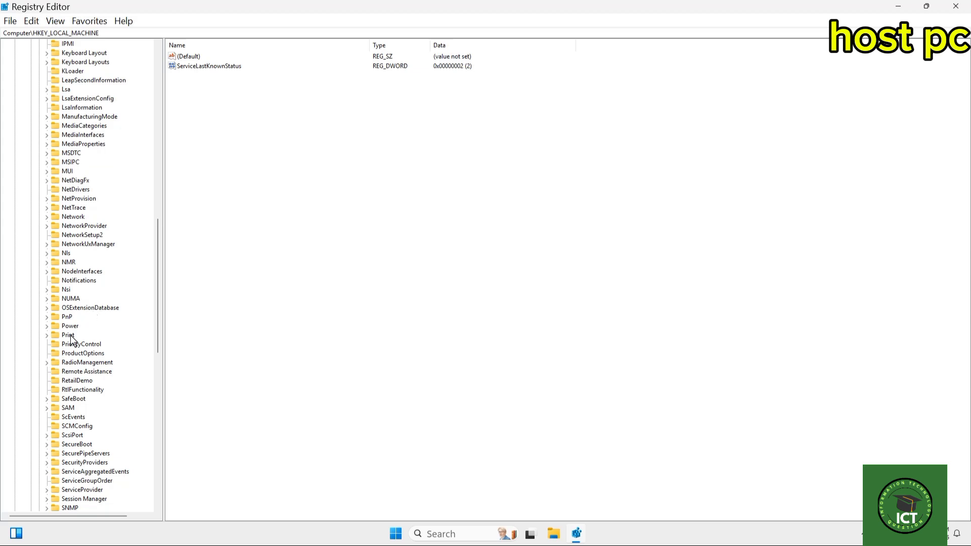
{"action": "left_click", "coordinate": [67, 335]}
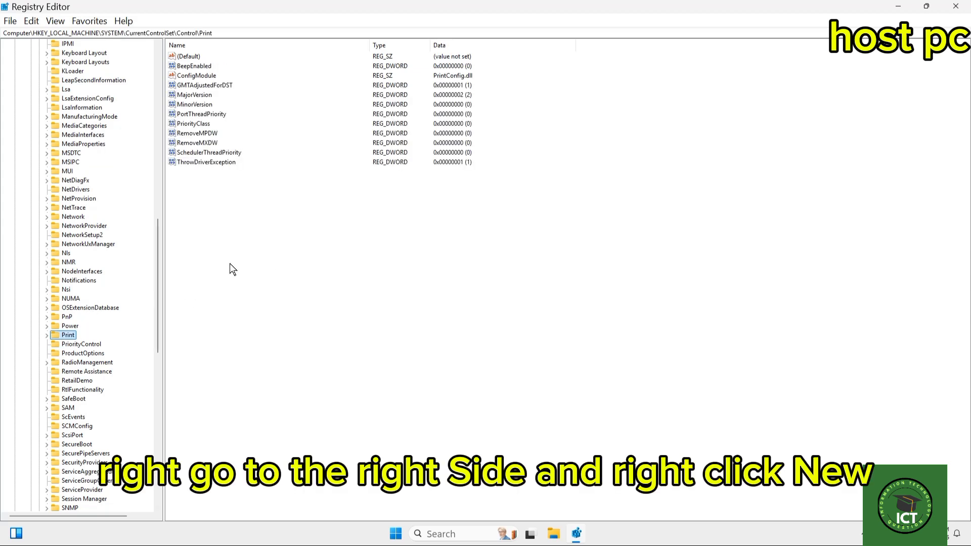
Create a DWORD (32-bit) value named RpcAuthnLevelPrivacyEnabled in the Print key.
{"action": "right_click", "coordinate": [253, 238]}
{"action": "mouse_move", "coordinate": [278, 249]}
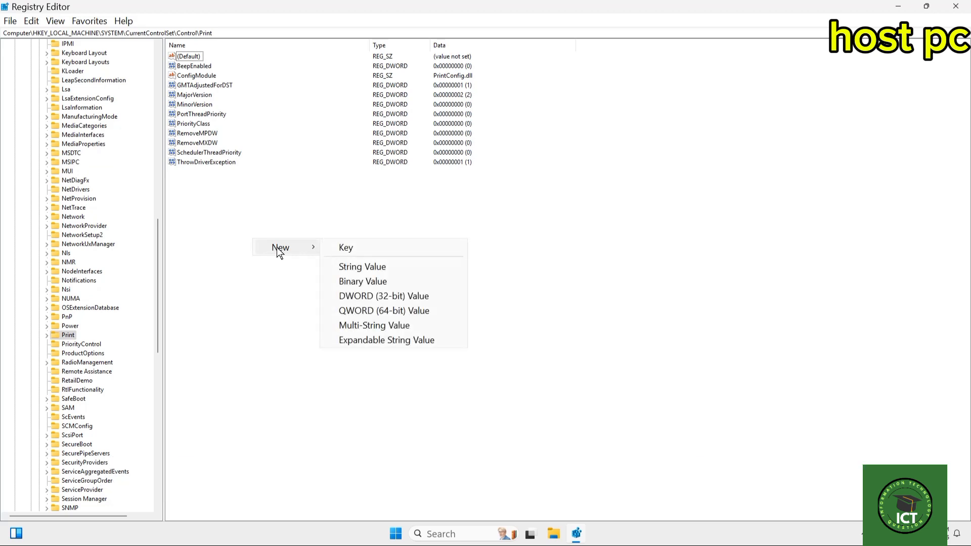
{"action": "left_click", "coordinate": [410, 297]}
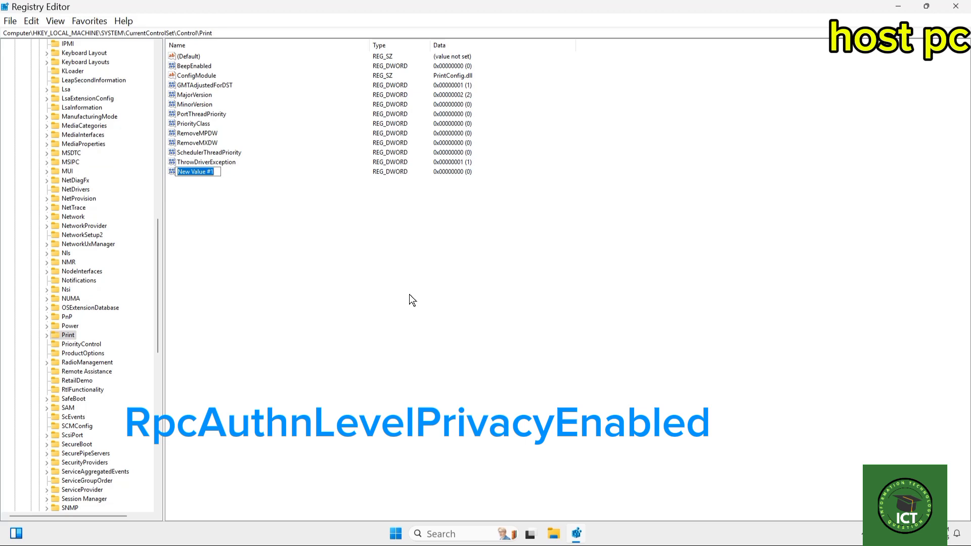
{"action": "type", "text": "RpcA"}
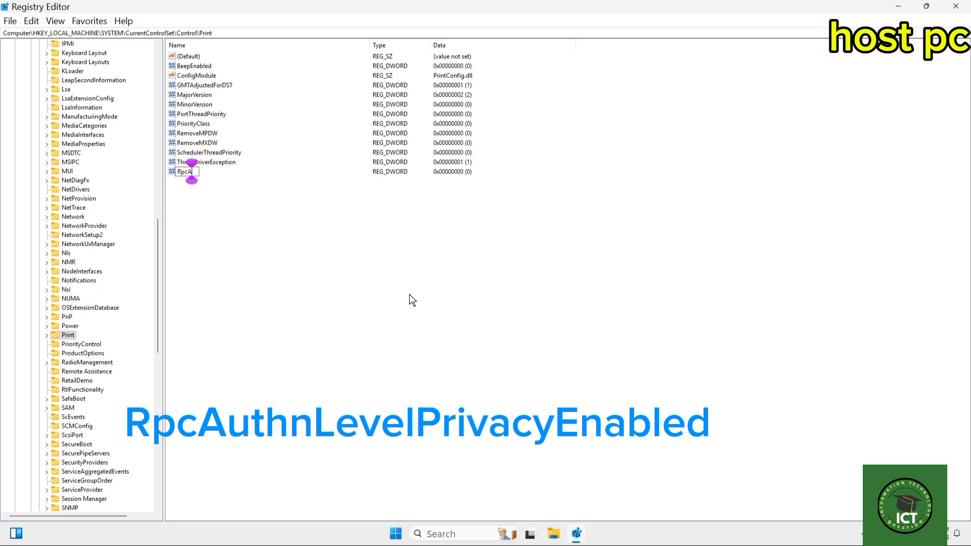
{"action": "type", "text": "uthn"}
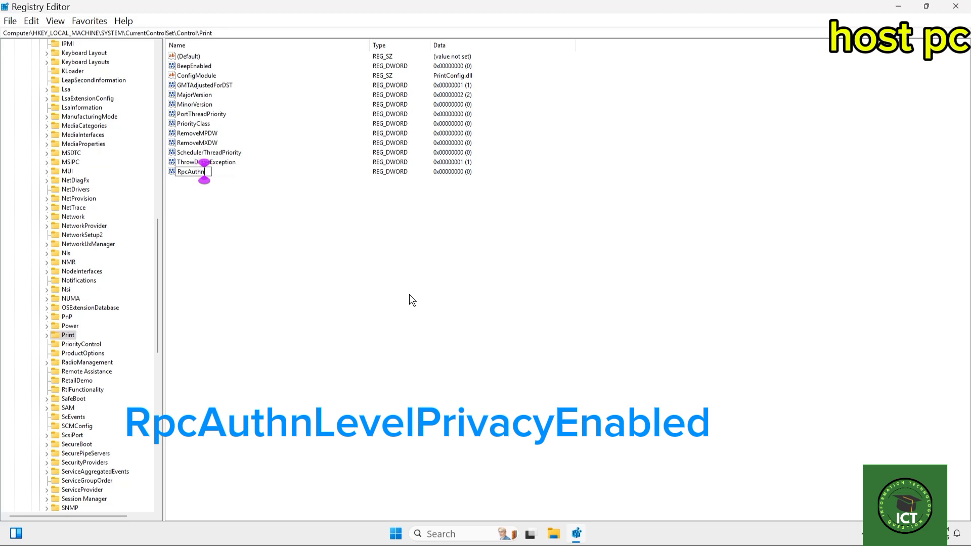
{"action": "type", "text": "LevelP"}
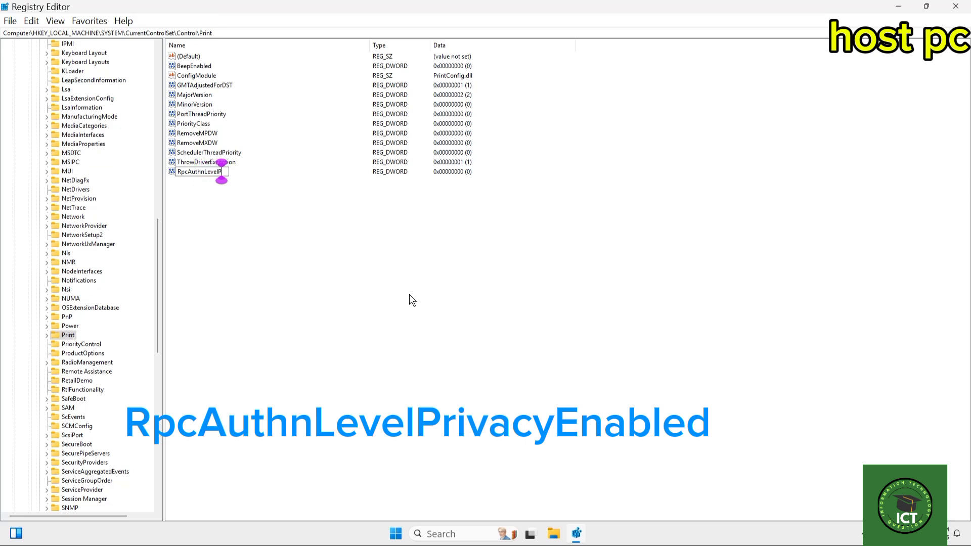
{"action": "type", "text": "rivac"}
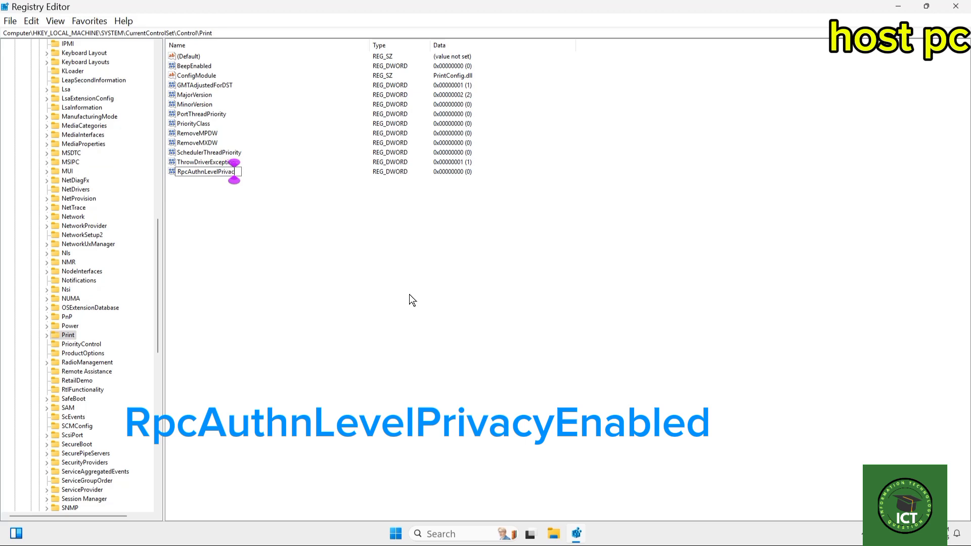
{"action": "type", "text": "yEnabled"}
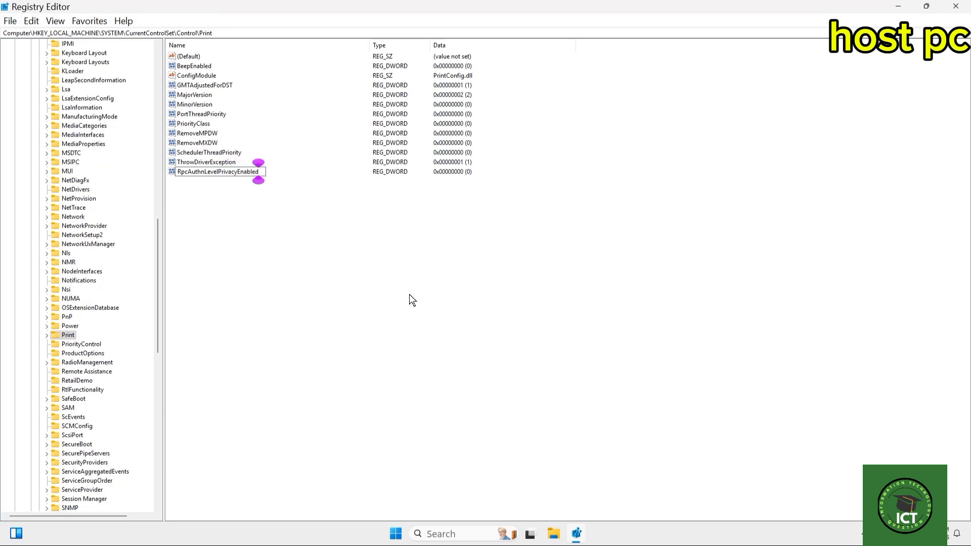
{"action": "key", "text": "Return"}
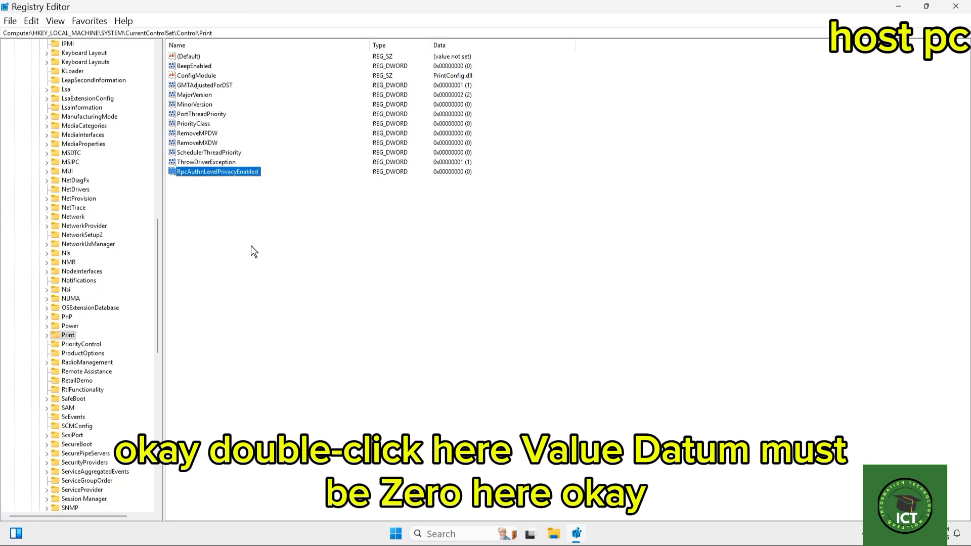
Accept 0 as the value data of RpcAuthnLevelPrivacyEnabled and close the Registry Editor.
{"action": "double_click", "coordinate": [228, 173]}
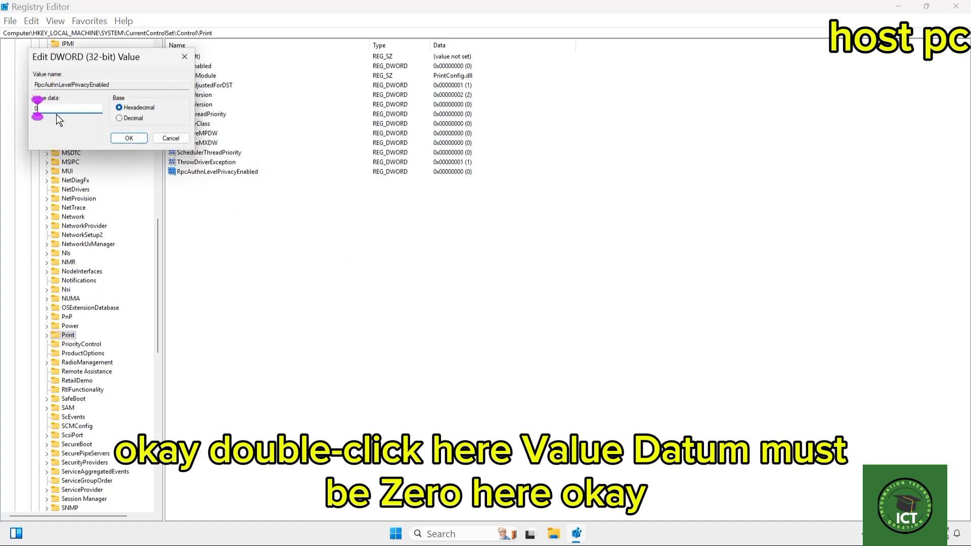
{"action": "left_click", "coordinate": [129, 139]}
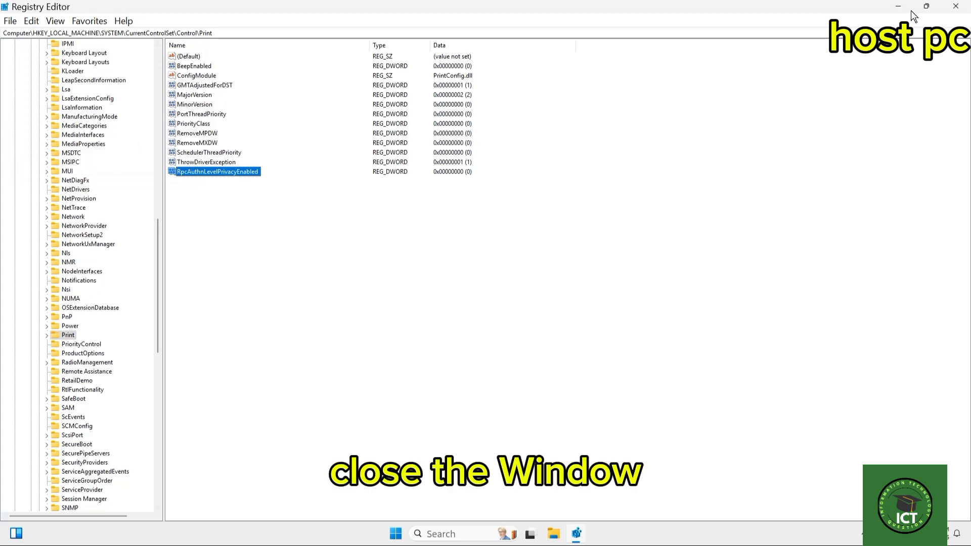
{"action": "left_click", "coordinate": [957, 7]}
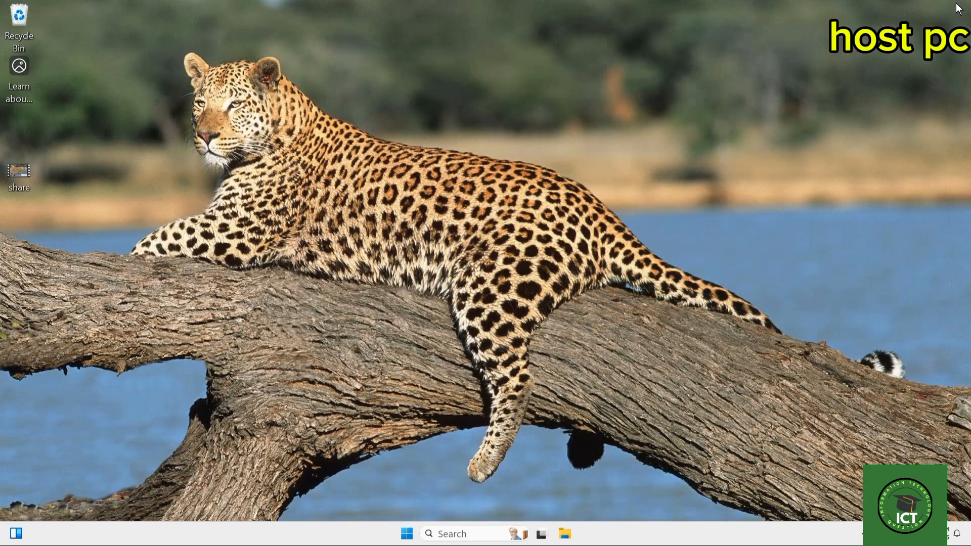
Search Windows for services, open the Services console and locate the Print Spooler service.
{"action": "right_click", "coordinate": [585, 41]}
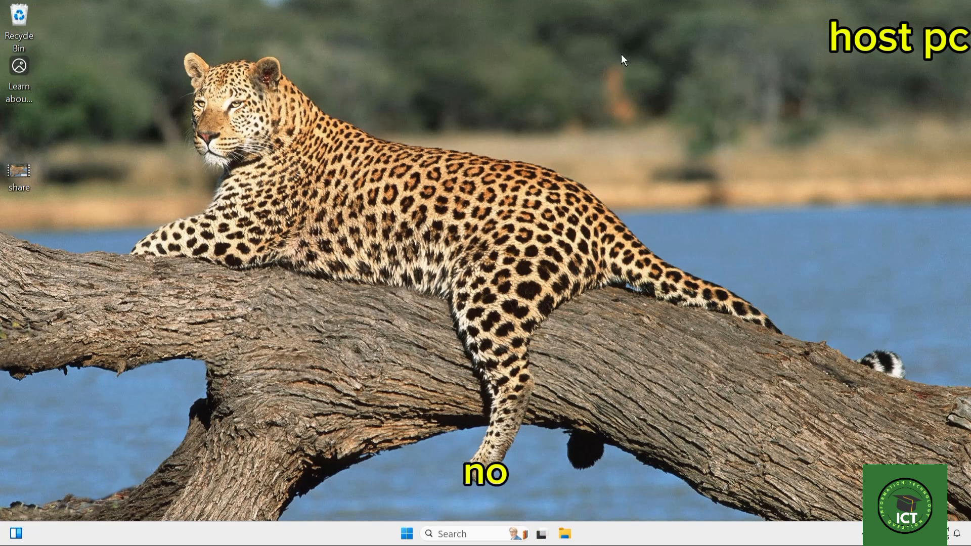
{"action": "left_click", "coordinate": [635, 90]}
{"action": "left_click", "coordinate": [463, 532]}
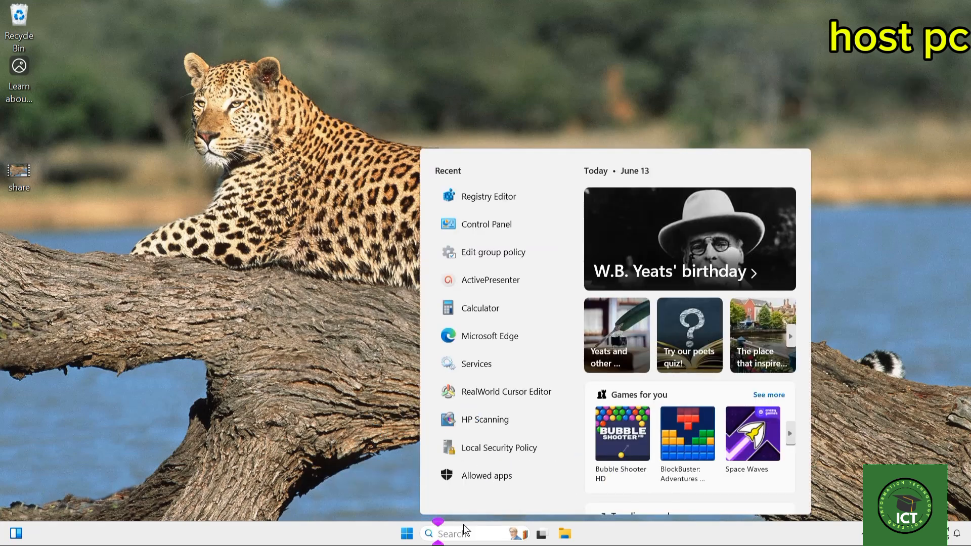
{"action": "type", "text": "services"}
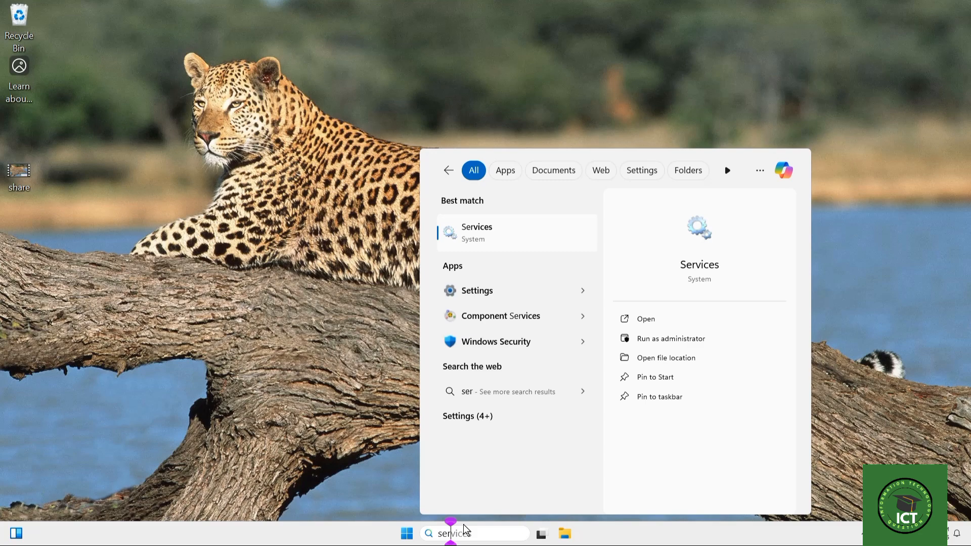
{"action": "left_click", "coordinate": [515, 237]}
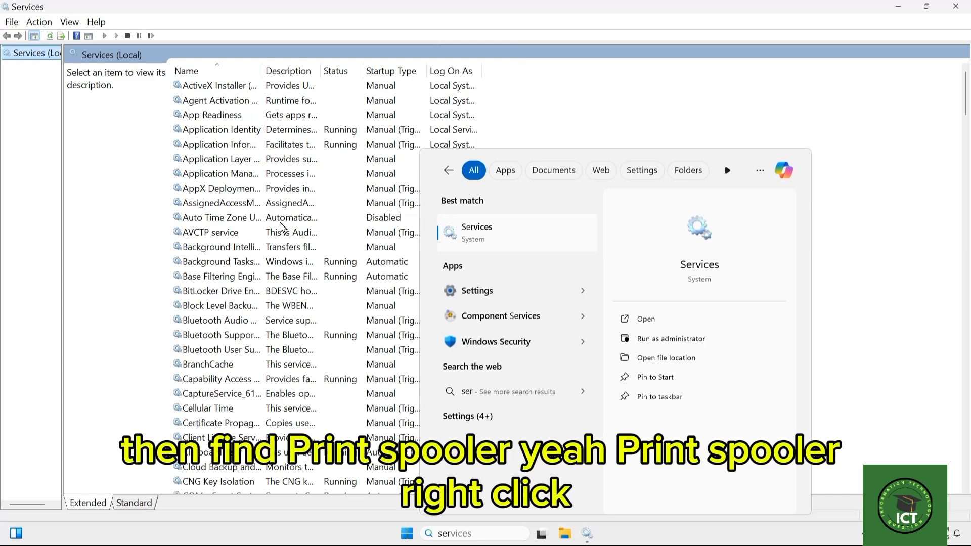
{"action": "left_click", "coordinate": [269, 204]}
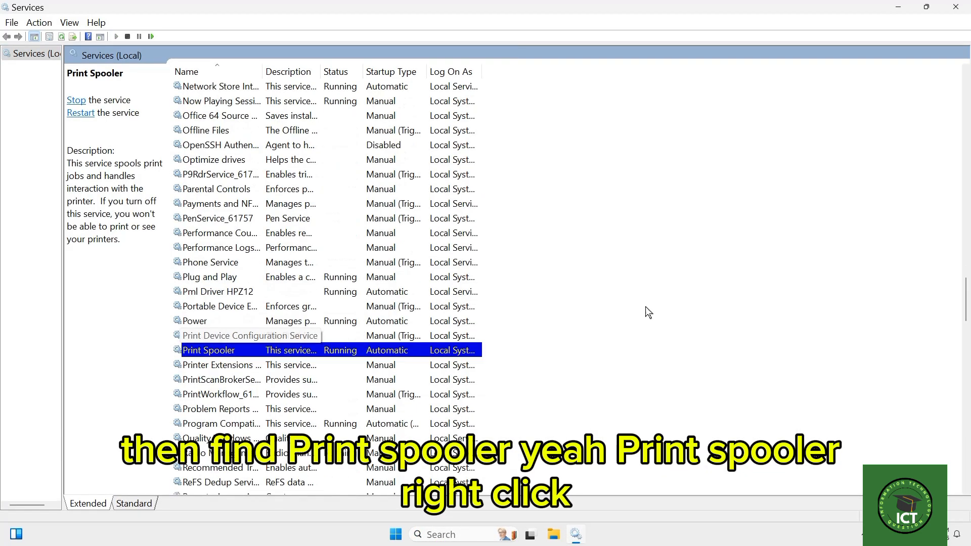
{"action": "left_click", "coordinate": [645, 306]}
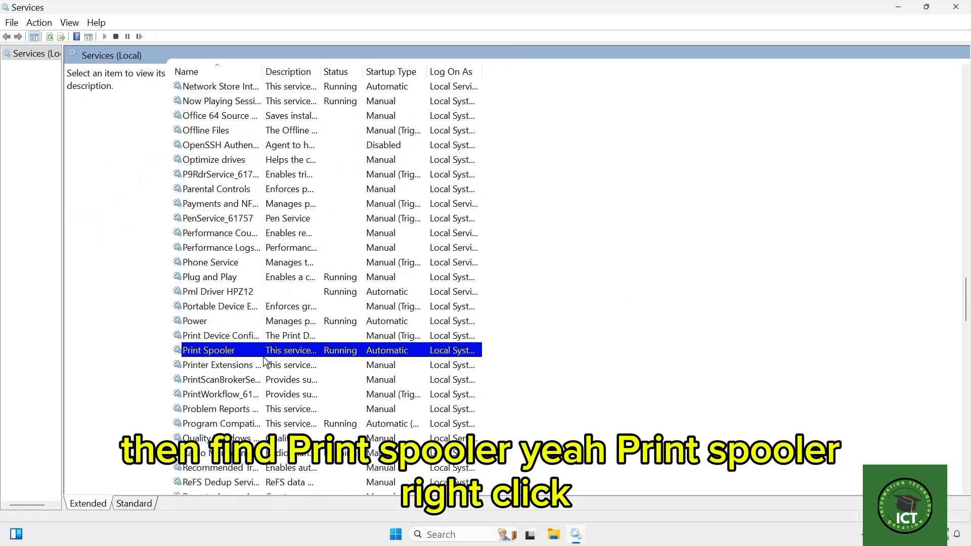
Stop and start the Print Spooler service from its properties, and accept the dialog.
{"action": "left_click", "coordinate": [249, 351]}
{"action": "right_click", "coordinate": [249, 352]}
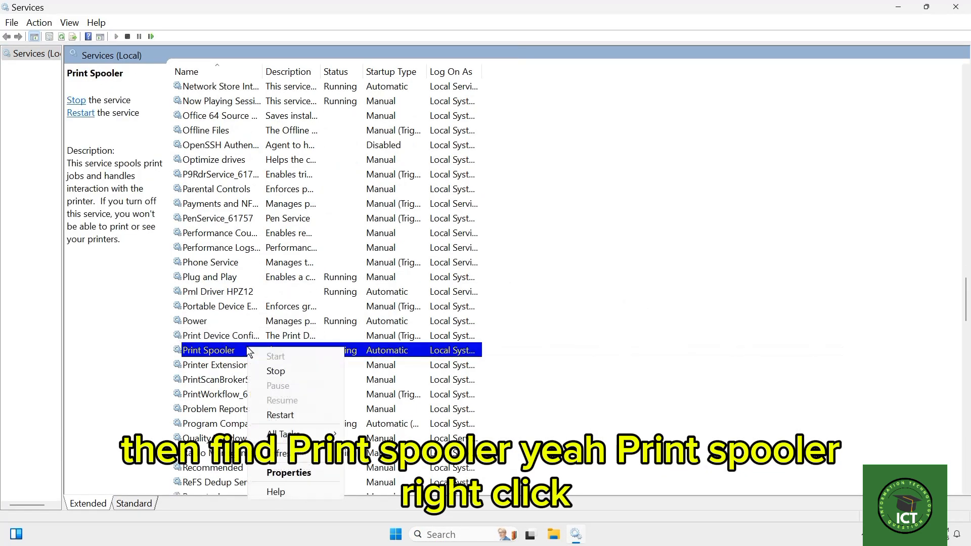
{"action": "left_click", "coordinate": [303, 471]}
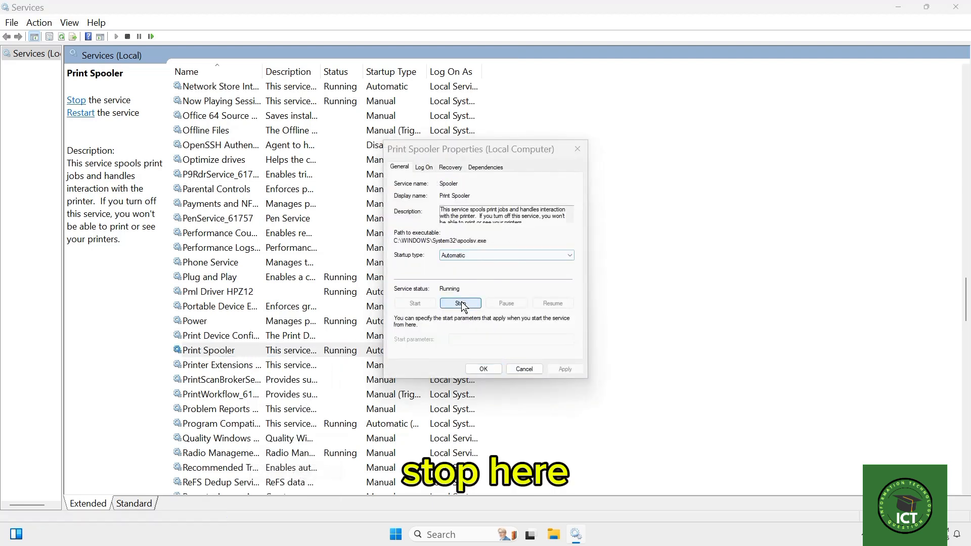
{"action": "left_click", "coordinate": [460, 302]}
{"action": "left_click", "coordinate": [513, 329]}
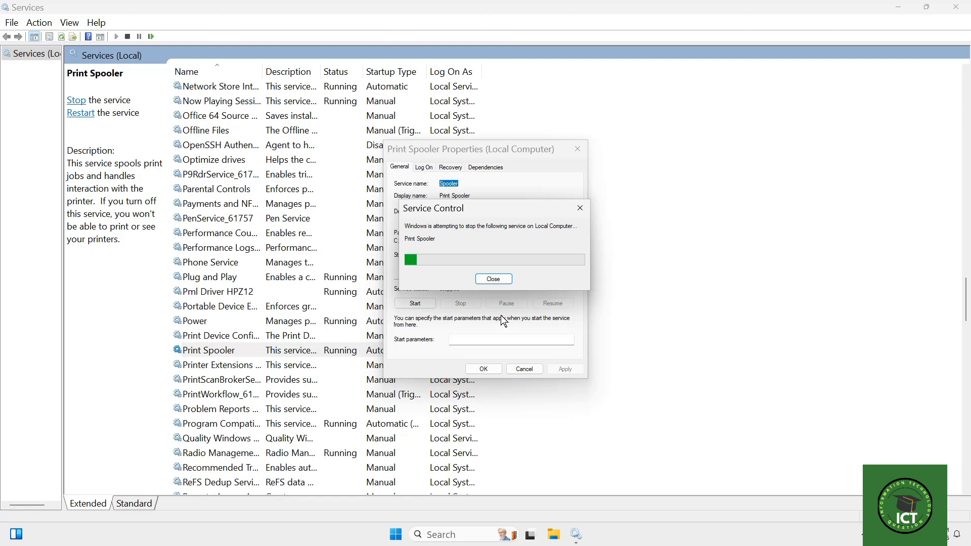
{"action": "left_click", "coordinate": [415, 304]}
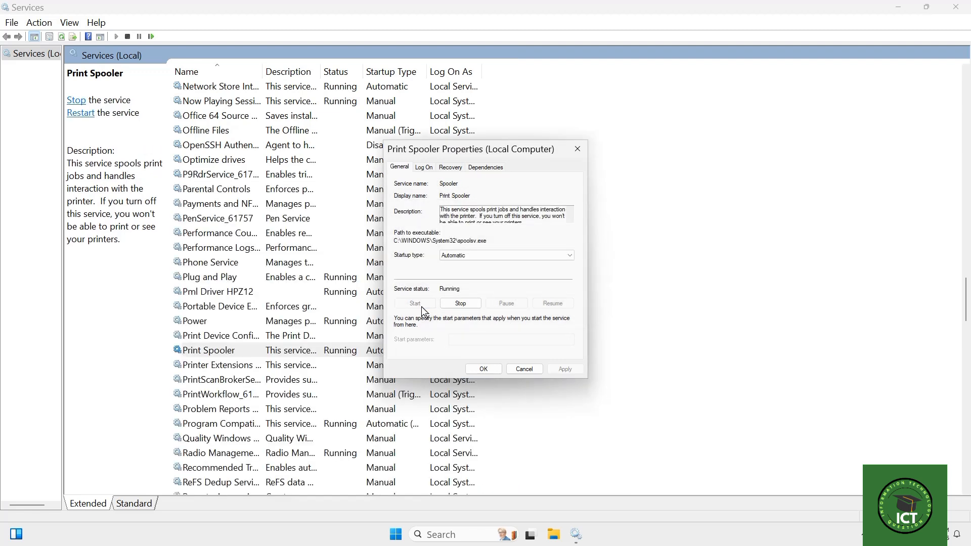
{"action": "left_click", "coordinate": [483, 368]}
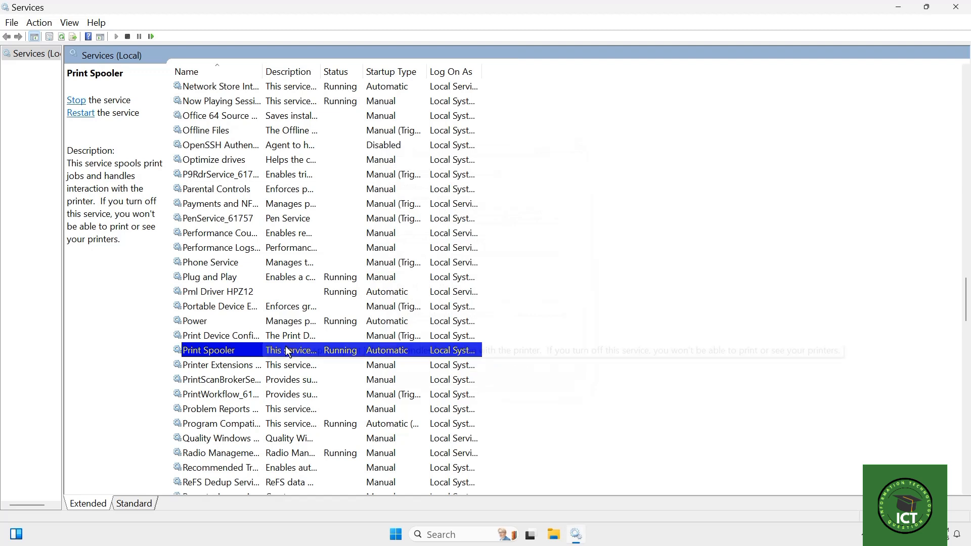
Restart the Print Spooler service and close the Services console.
{"action": "right_click", "coordinate": [238, 346]}
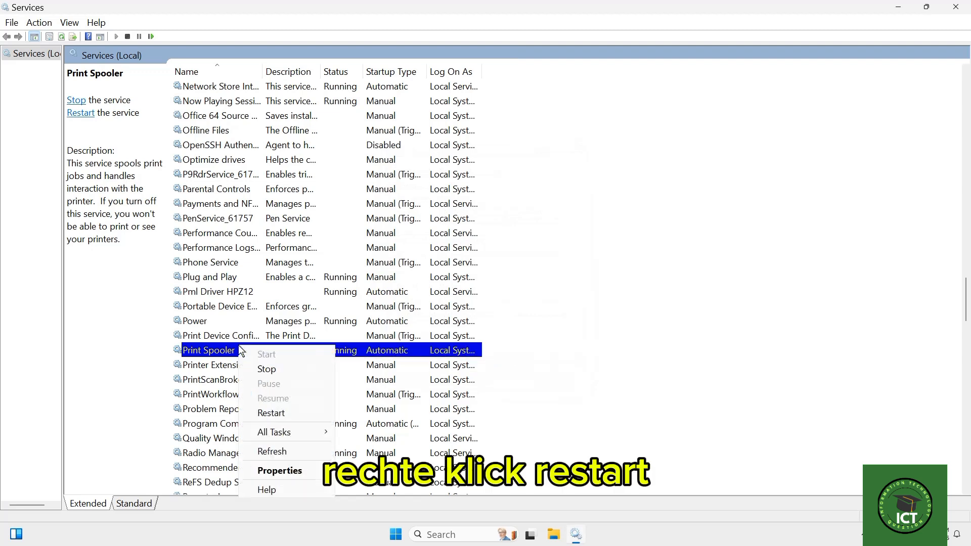
{"action": "left_click", "coordinate": [281, 413]}
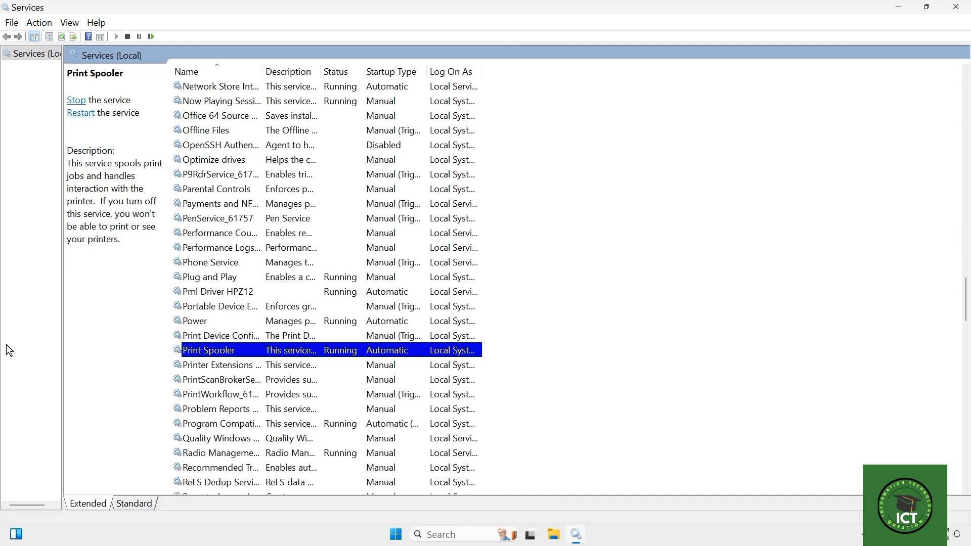
{"action": "left_click", "coordinate": [957, 8]}
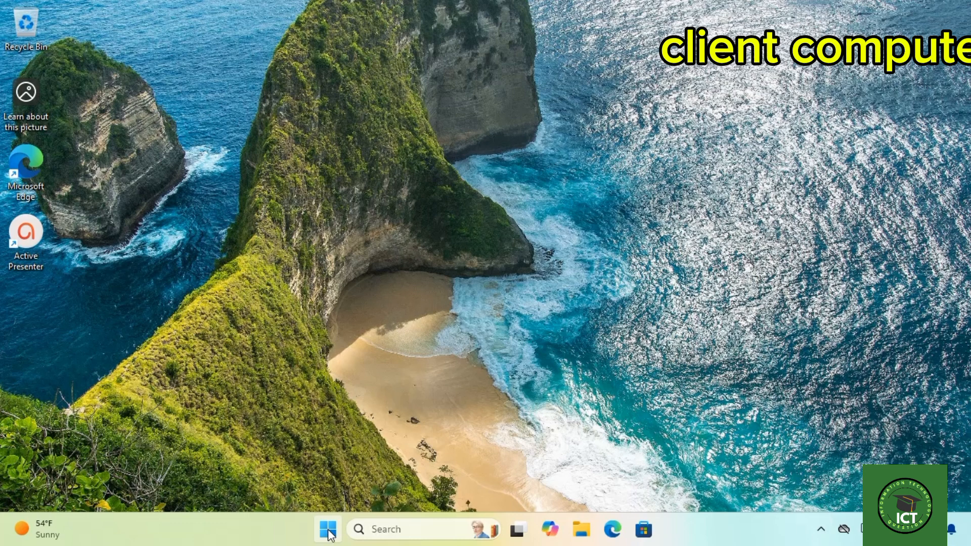
On the client computer, open the Ethernet properties in Settings and set the network profile to Private network.
{"action": "left_click", "coordinate": [329, 532]}
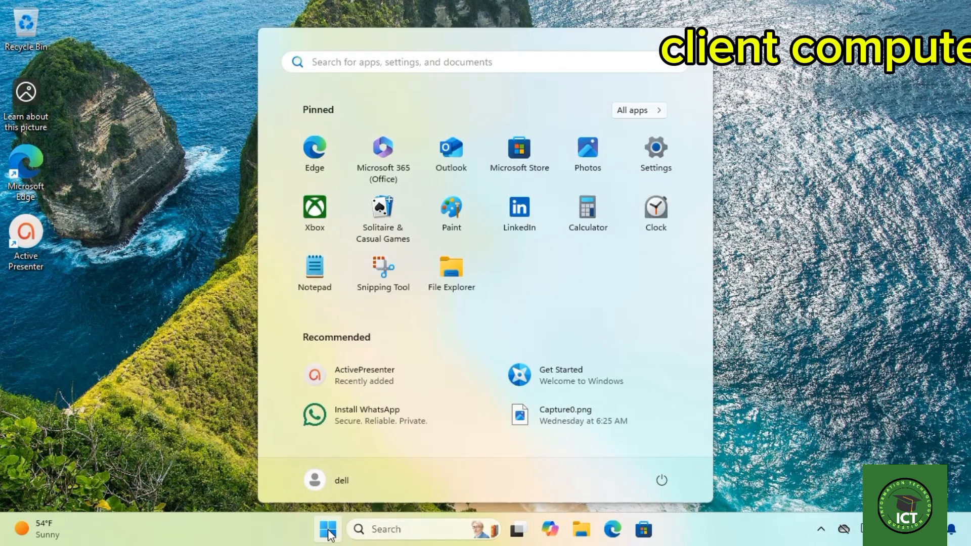
{"action": "left_click", "coordinate": [658, 152]}
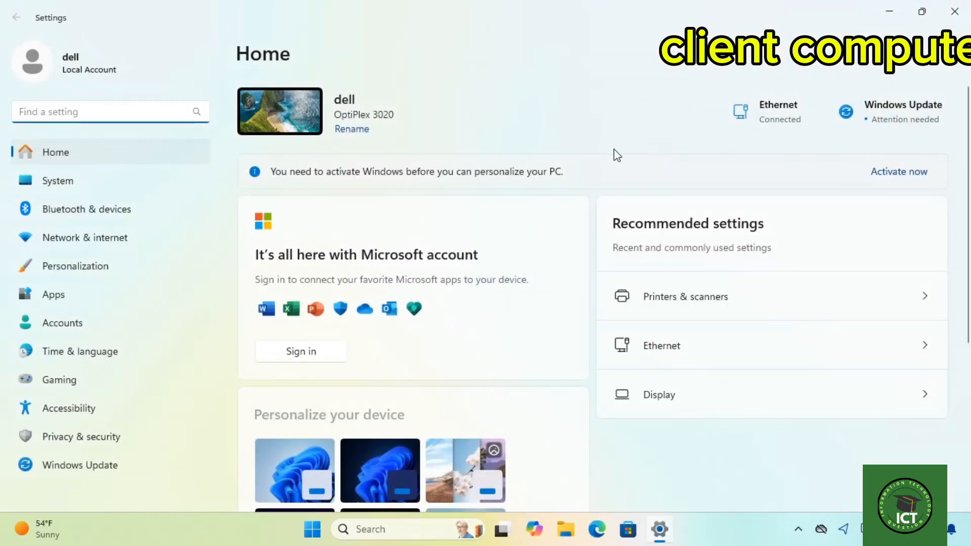
{"action": "left_click", "coordinate": [96, 237]}
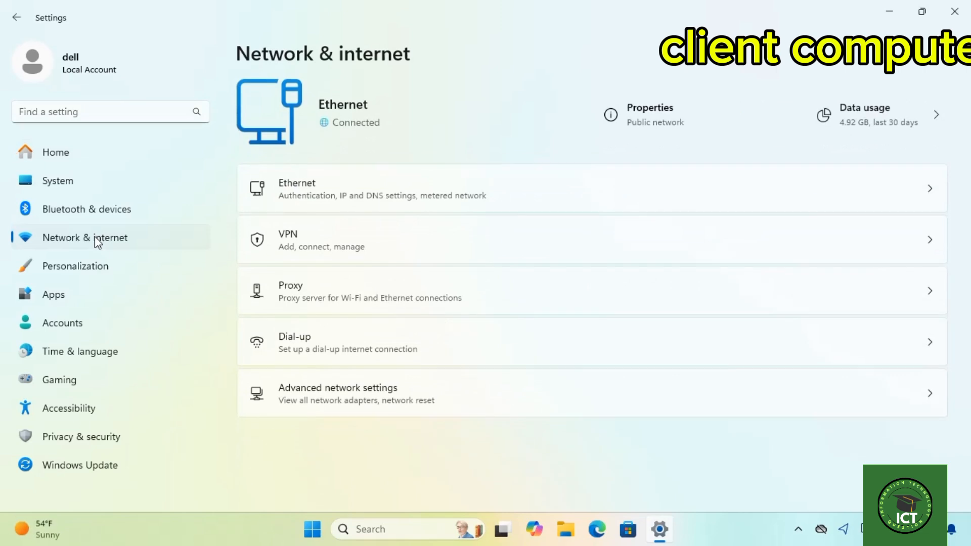
{"action": "left_click", "coordinate": [644, 120]}
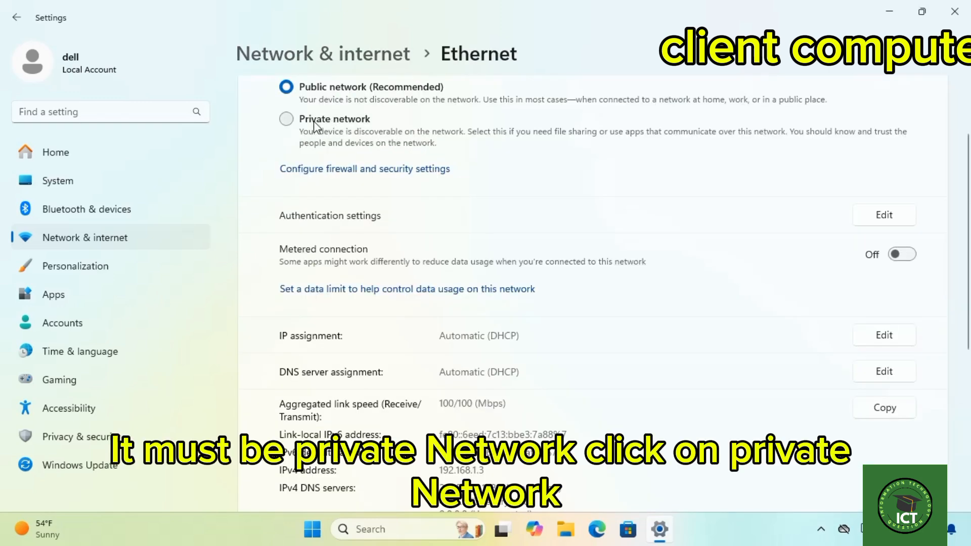
{"action": "left_click", "coordinate": [290, 118]}
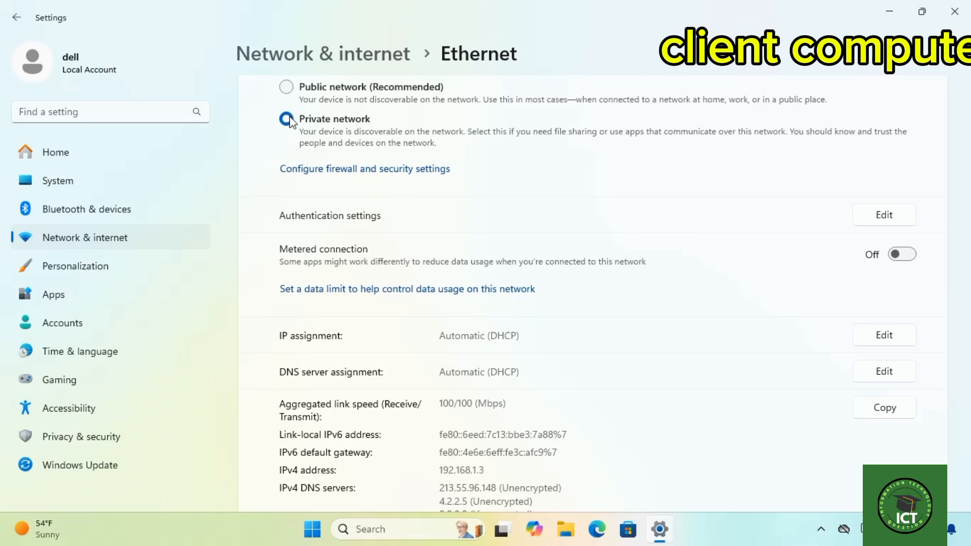
Open the advanced sharing settings and turn on file and printer sharing for private networks.
{"action": "left_click", "coordinate": [305, 57]}
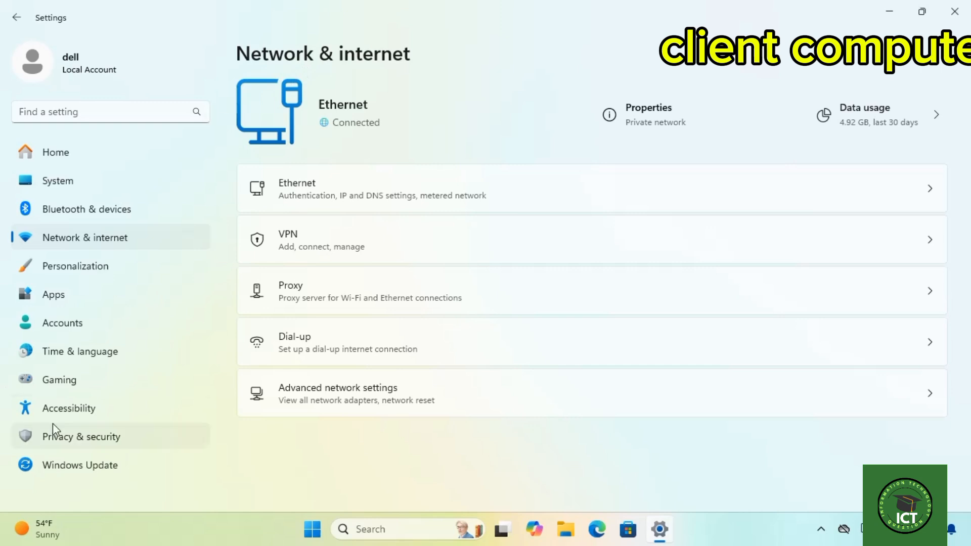
{"action": "left_click", "coordinate": [372, 403]}
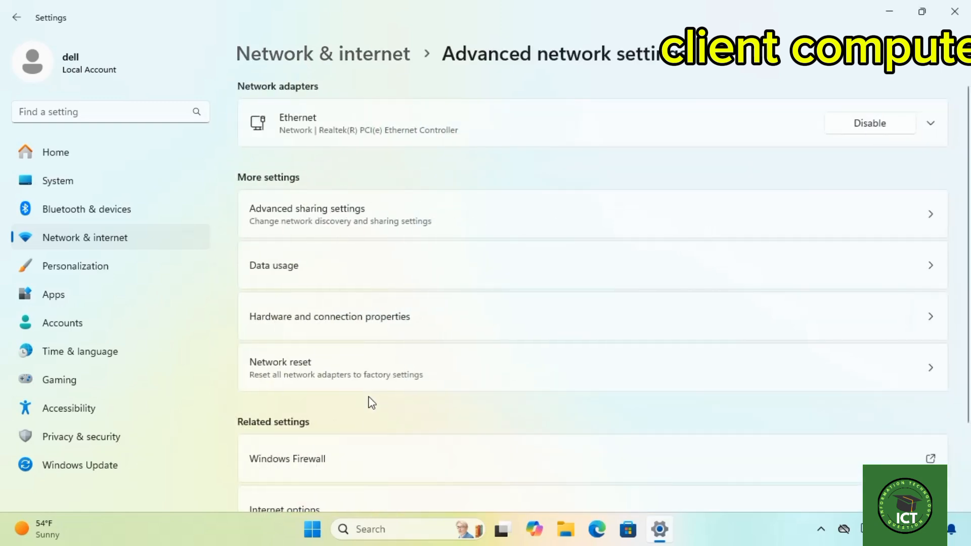
{"action": "left_click", "coordinate": [339, 223]}
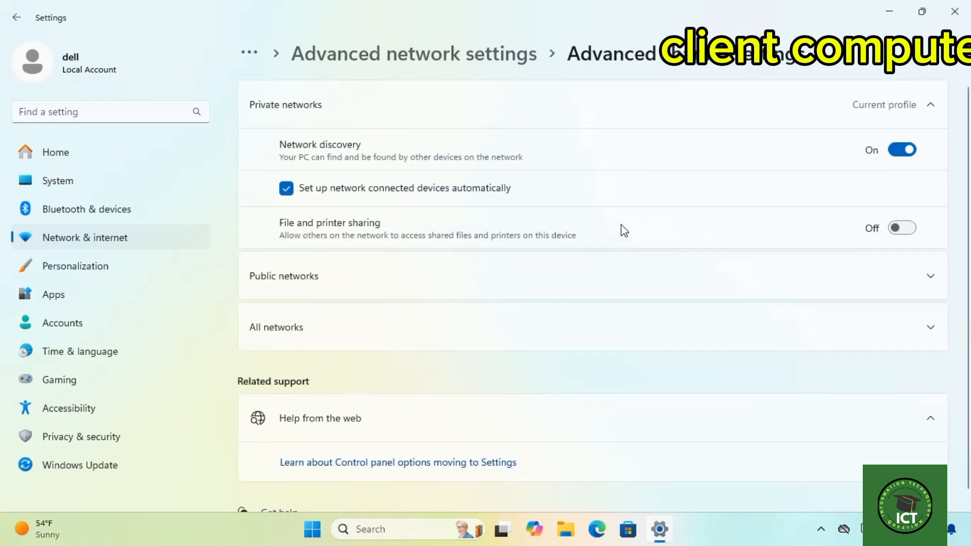
{"action": "left_click", "coordinate": [903, 228]}
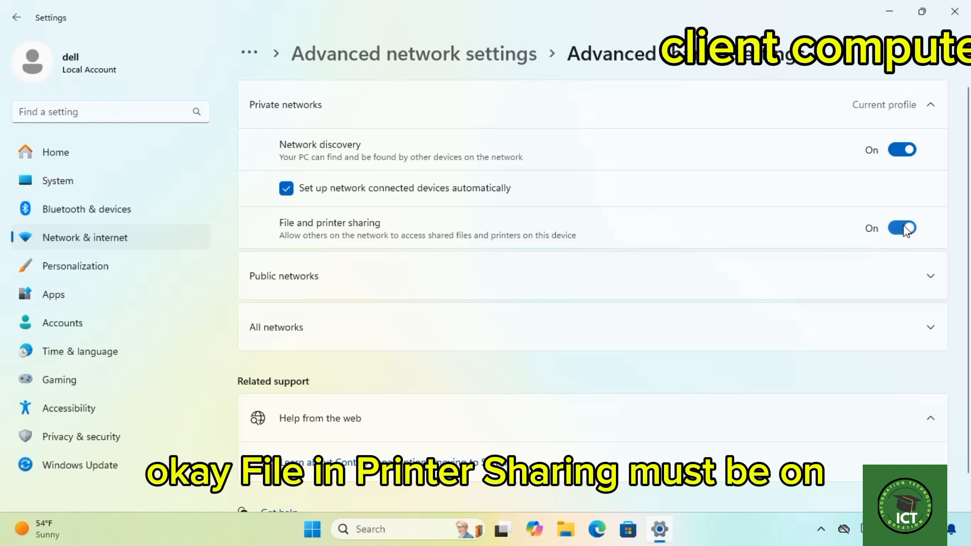
Turn on network discovery and file and printer sharing for public networks.
{"action": "left_click", "coordinate": [903, 279]}
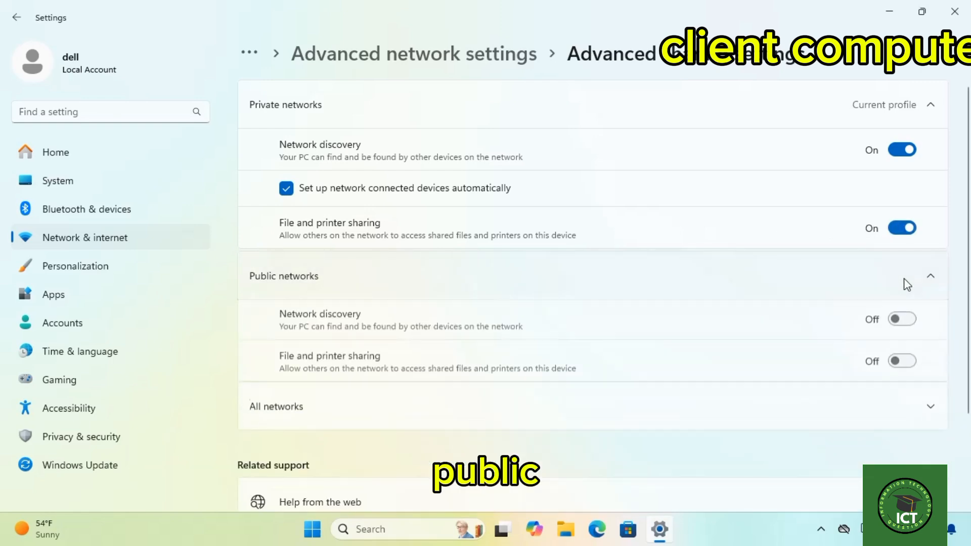
{"action": "left_click", "coordinate": [908, 321]}
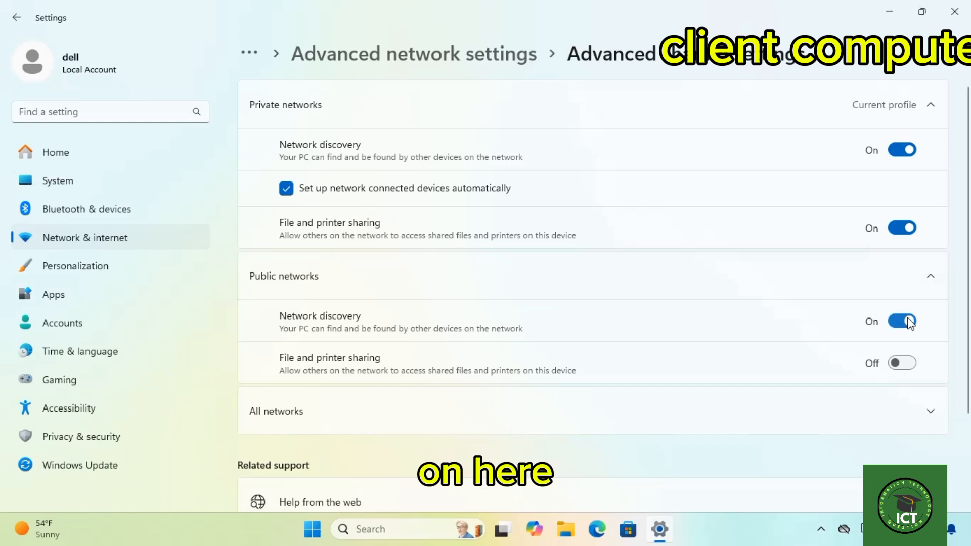
{"action": "left_click", "coordinate": [907, 363]}
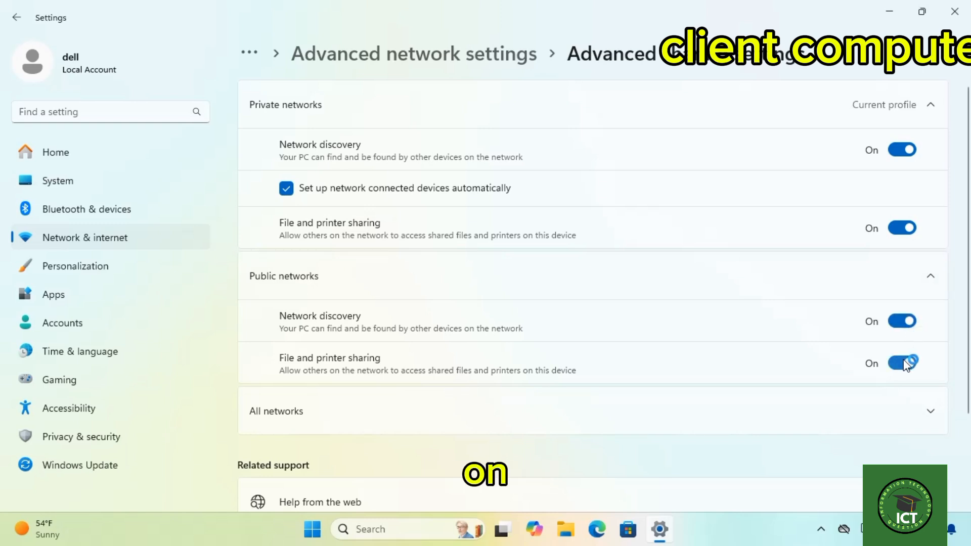
Check the sharing options for all networks and close Settings.
{"action": "scroll", "coordinate": [900, 399], "scroll_direction": "down", "scroll_amount": 2}
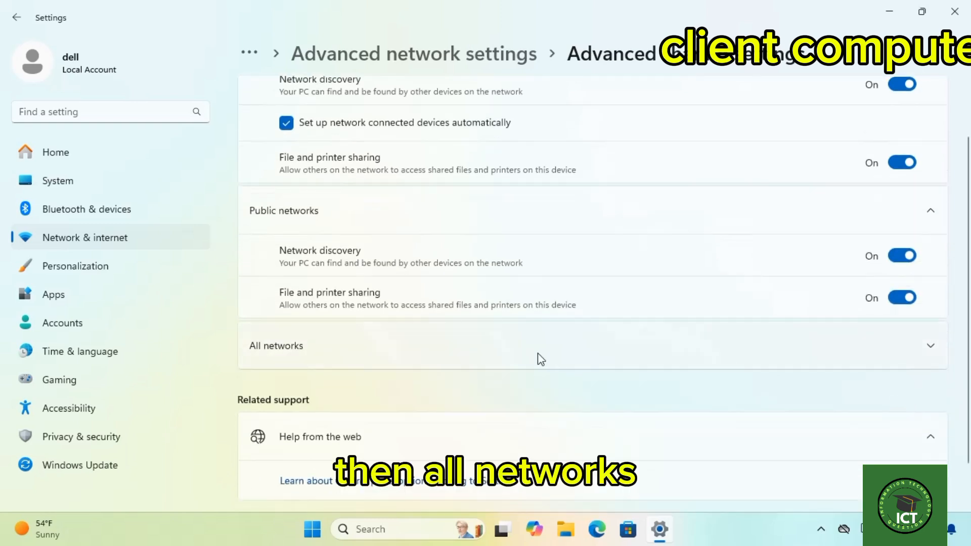
{"action": "left_click", "coordinate": [929, 350]}
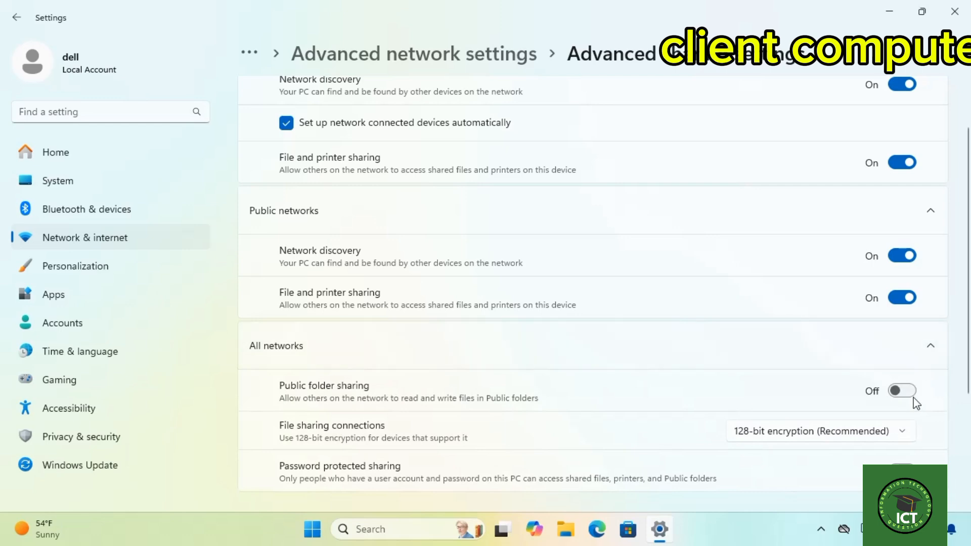
{"action": "scroll", "coordinate": [883, 284], "scroll_direction": "up", "scroll_amount": 2}
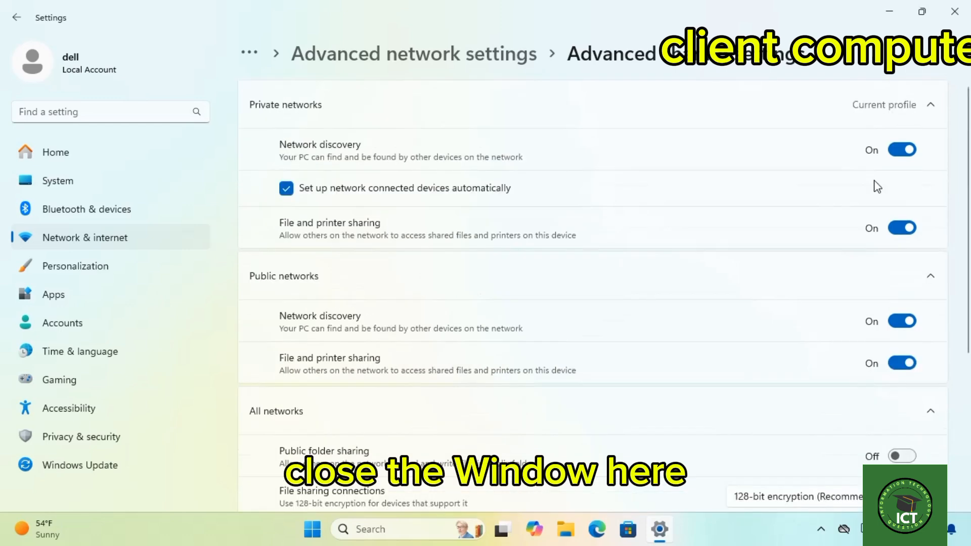
{"action": "left_click", "coordinate": [953, 11]}
Search Windows for local, open Edit group policy and go to Computer Configuration > Administrative Templates > Printers.
{"action": "left_click", "coordinate": [433, 533]}
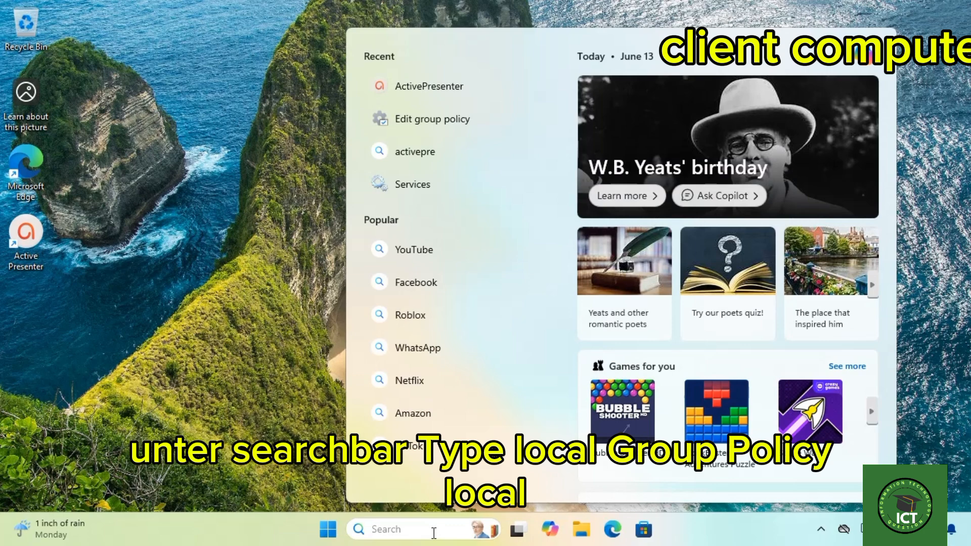
{"action": "type", "text": "loca"}
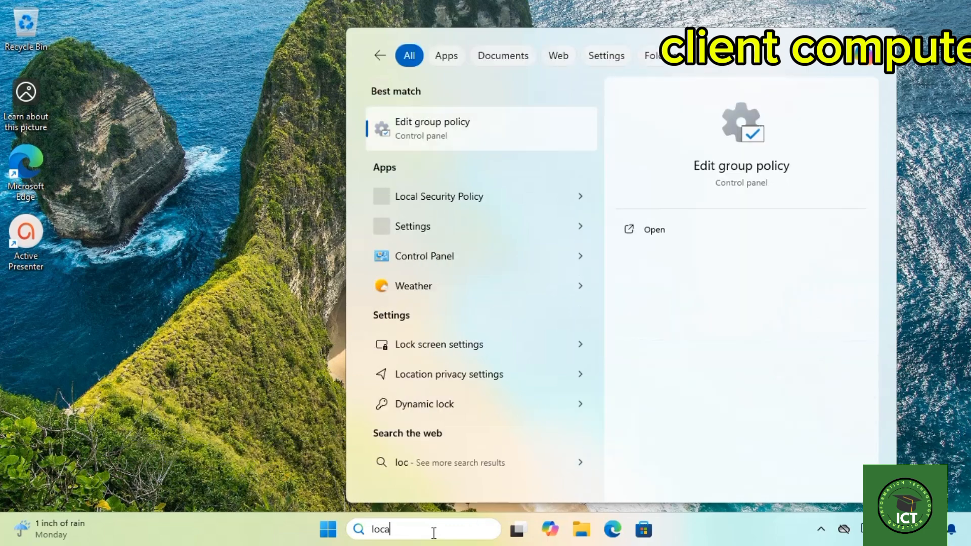
{"action": "type", "text": "l"}
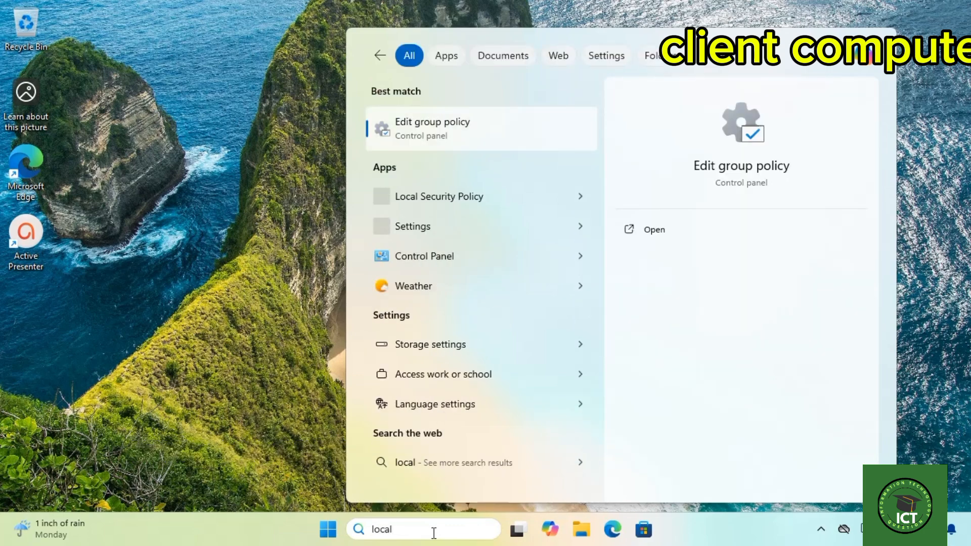
{"action": "left_click", "coordinate": [447, 134]}
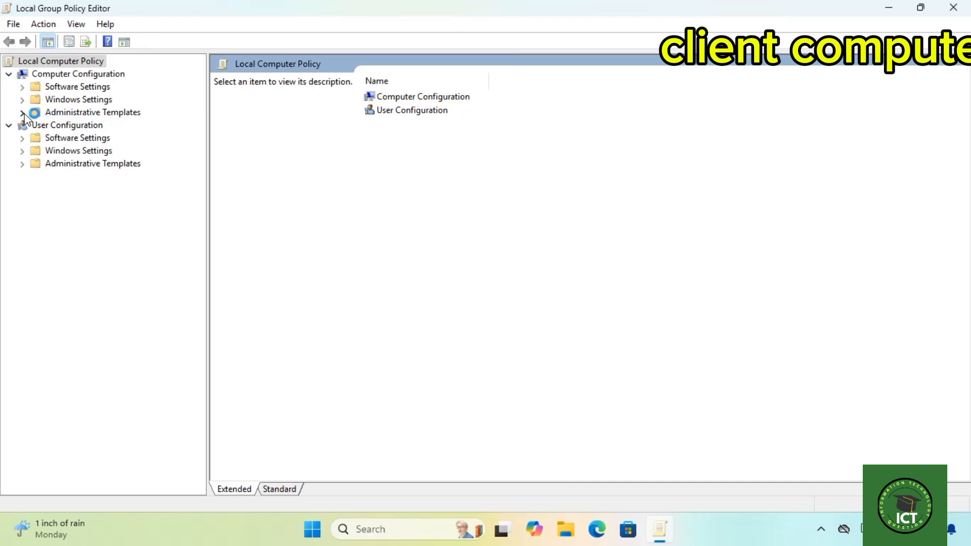
{"action": "left_click", "coordinate": [22, 112]}
{"action": "left_click", "coordinate": [76, 164]}
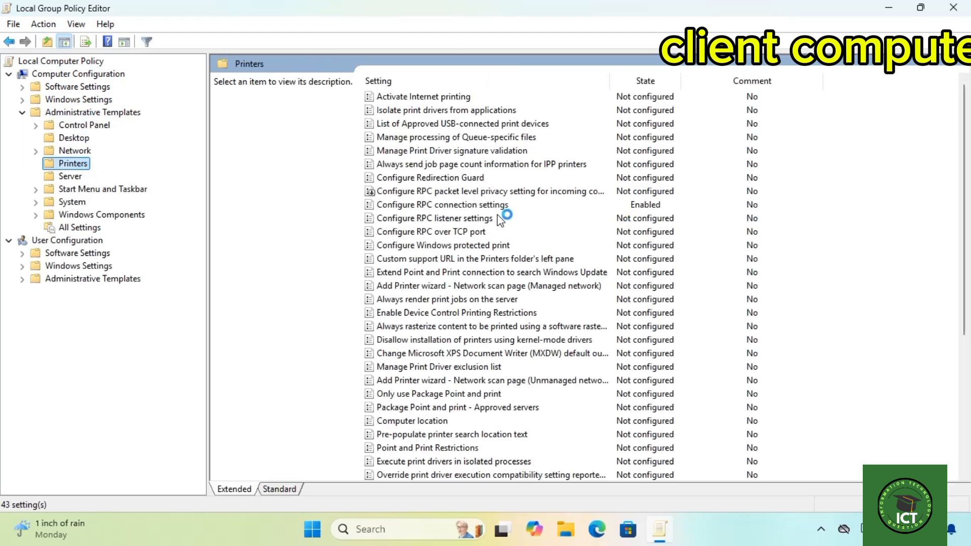
In the Configure RPC connection settings policy, choose RPC over named pipes as the outgoing protocol, then apply and accept it.
{"action": "left_click", "coordinate": [460, 207]}
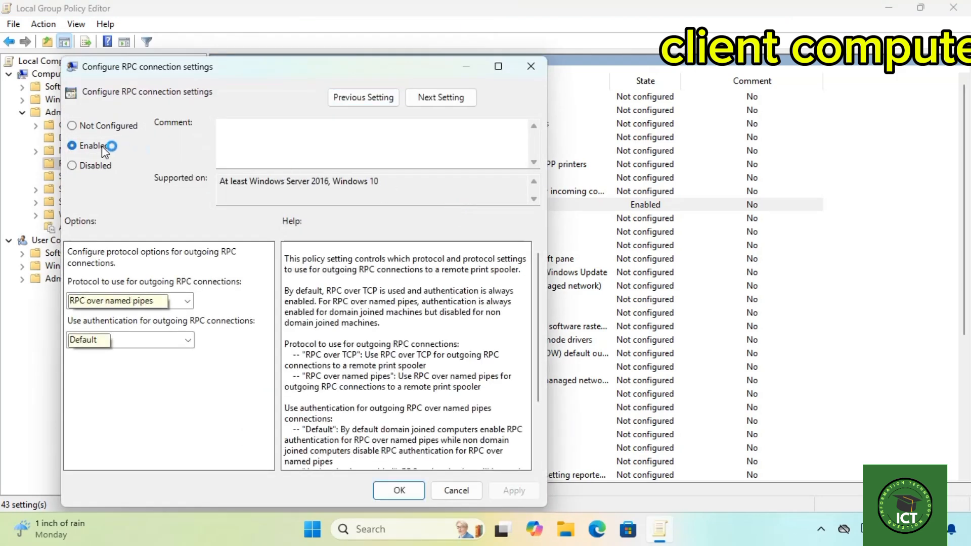
{"action": "left_click", "coordinate": [190, 298]}
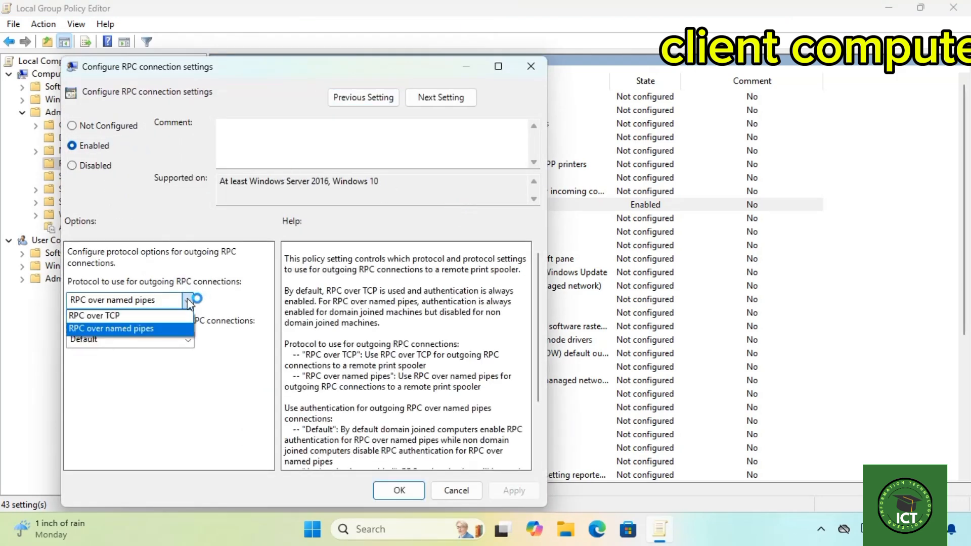
{"action": "left_click", "coordinate": [140, 325]}
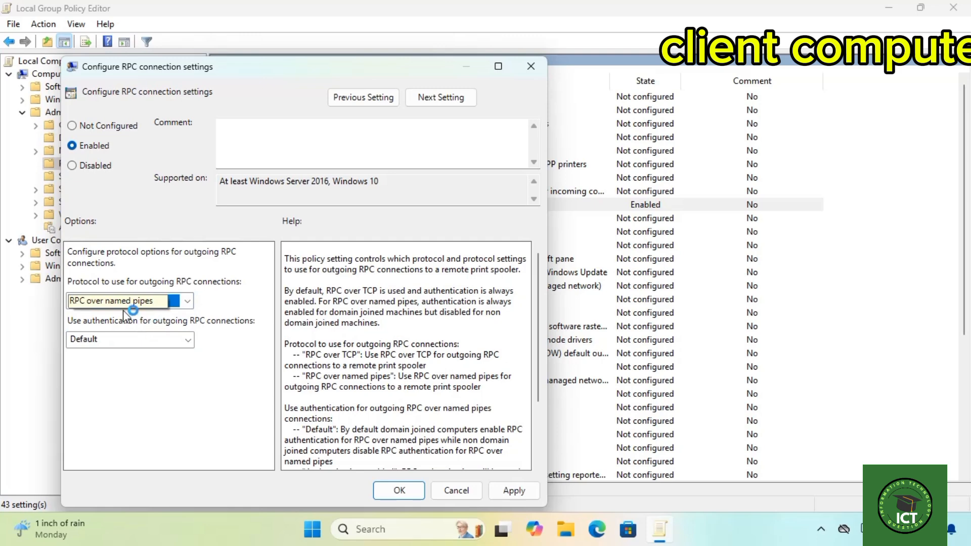
{"action": "left_click", "coordinate": [515, 490]}
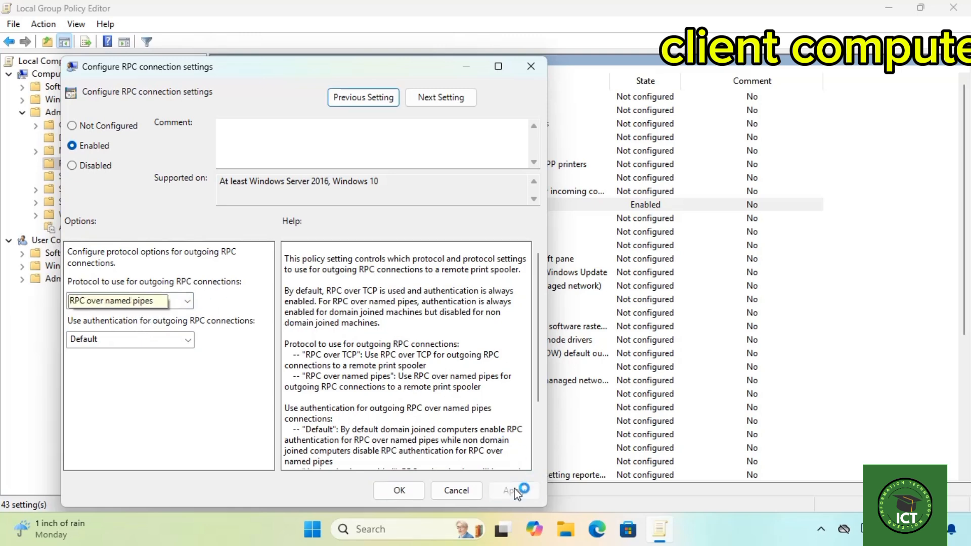
{"action": "left_click", "coordinate": [400, 490]}
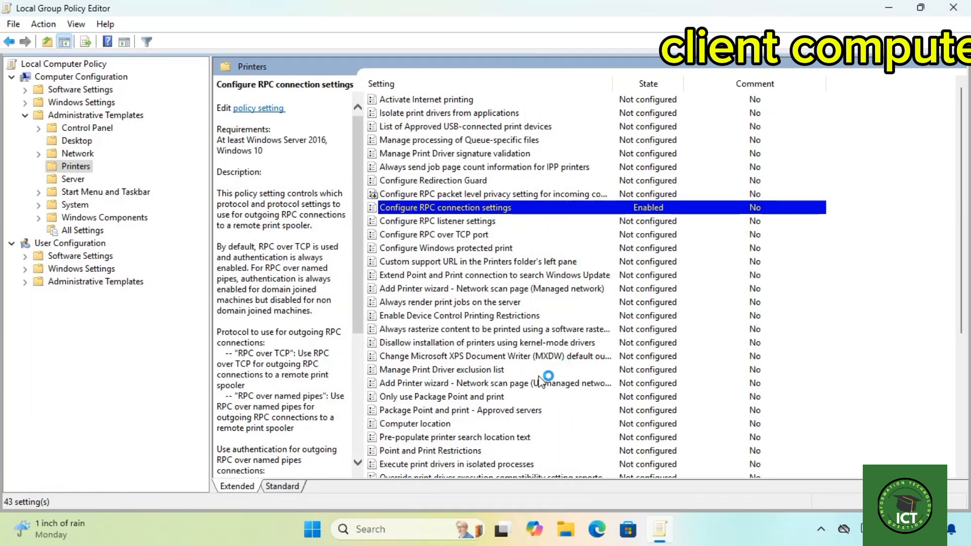
Set the Point and Print Restrictions policy to Disabled, apply and accept it, and close the Local Group Policy Editor.
{"action": "scroll", "coordinate": [545, 379], "scroll_direction": "down", "scroll_amount": 1}
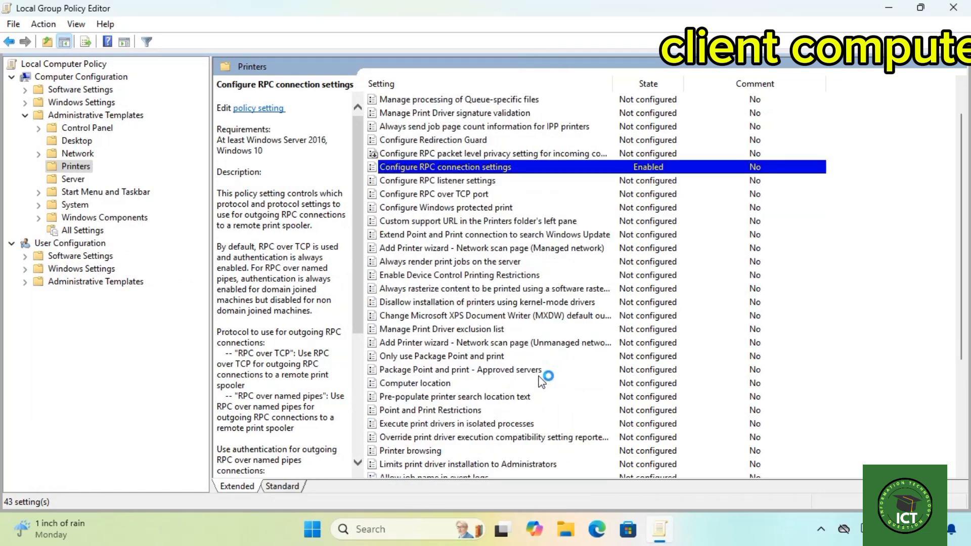
{"action": "double_click", "coordinate": [436, 411]}
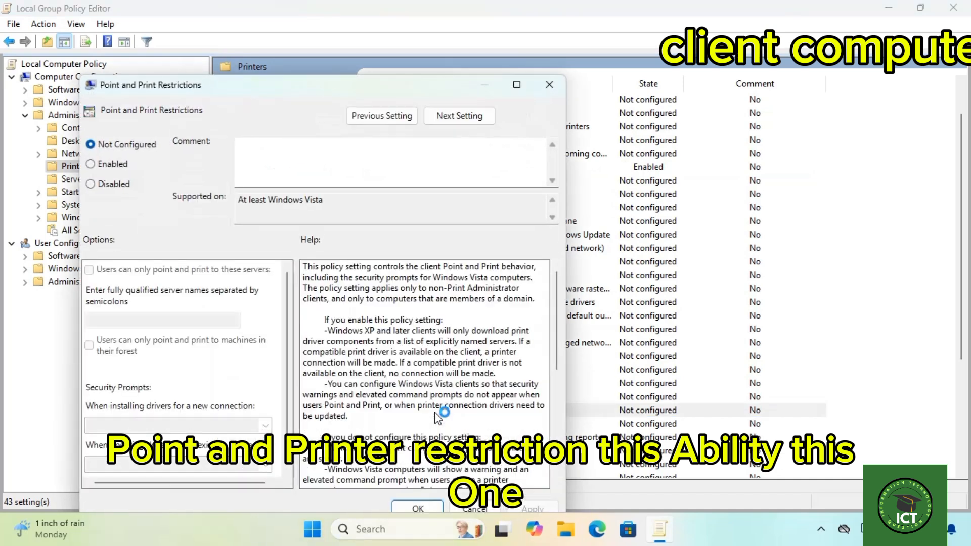
{"action": "left_click", "coordinate": [90, 184]}
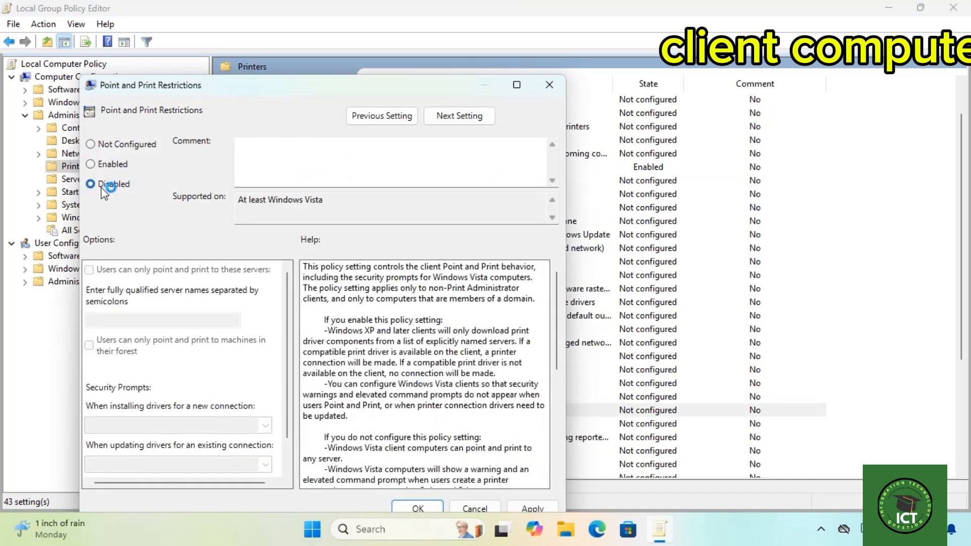
{"action": "left_click", "coordinate": [527, 505]}
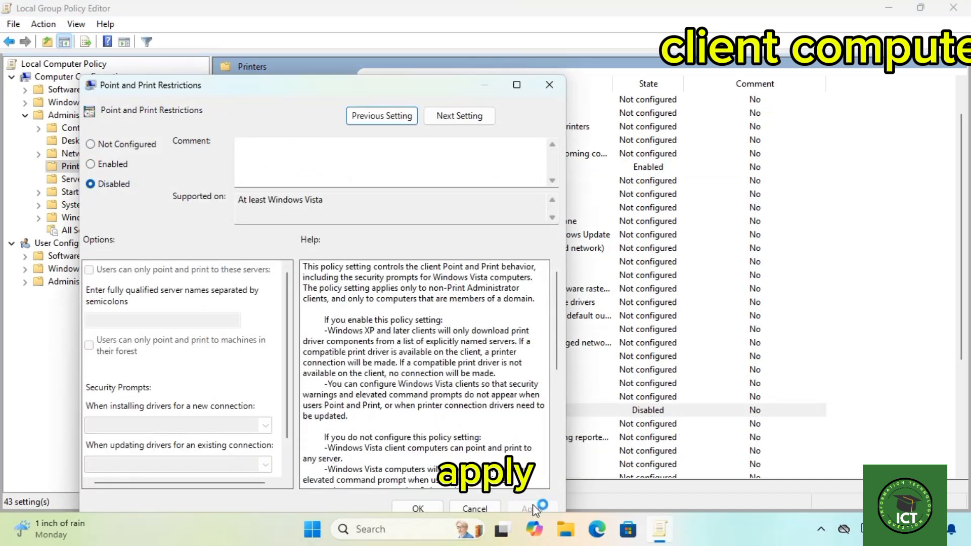
{"action": "left_click", "coordinate": [419, 508]}
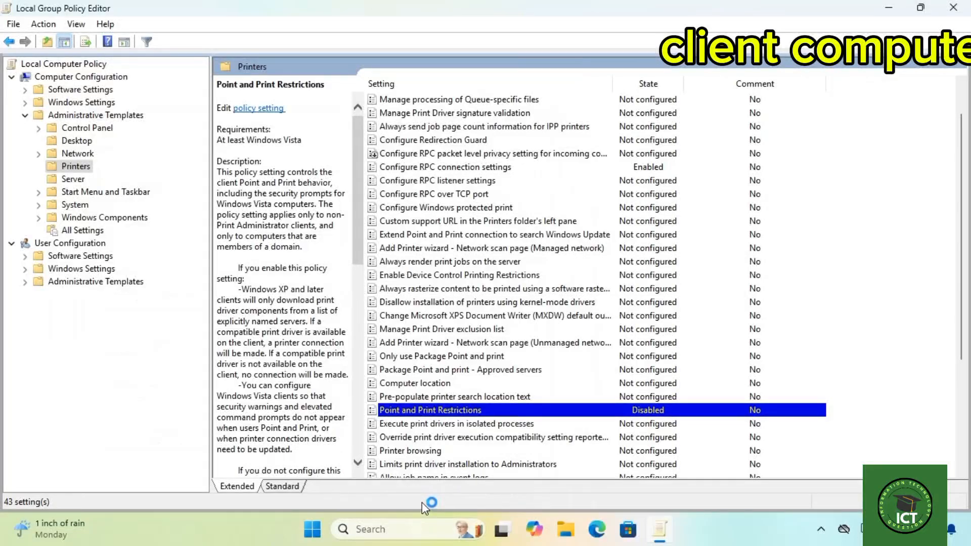
{"action": "left_click", "coordinate": [949, 8]}
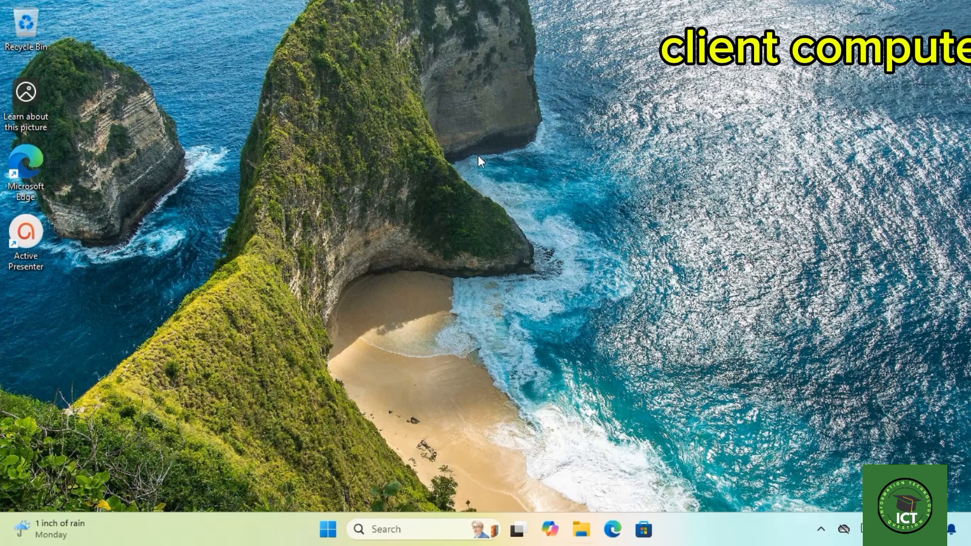
Switch to File Explorer, browse to Network and open the FINOT host computer.
{"action": "key", "text": "super+e"}
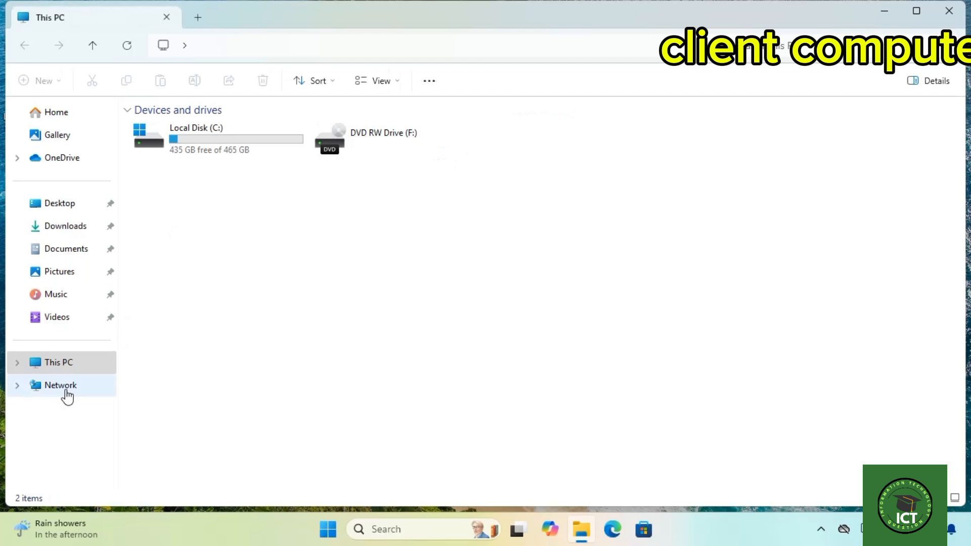
{"action": "left_click", "coordinate": [65, 391]}
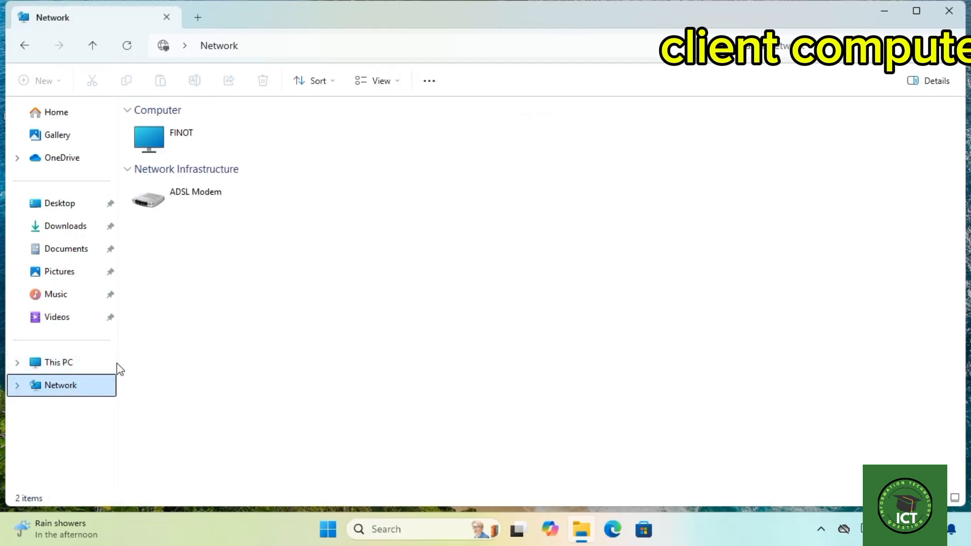
{"action": "left_click", "coordinate": [191, 139]}
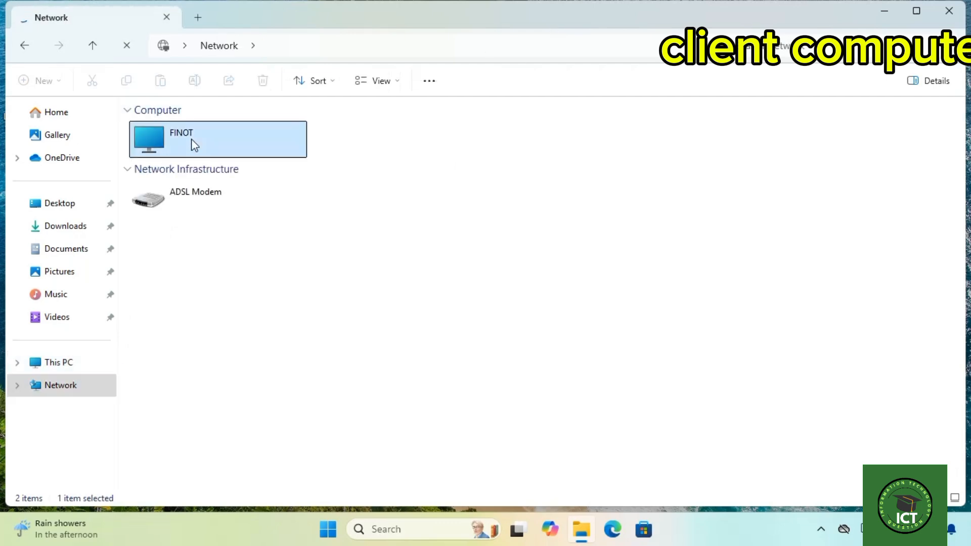
{"action": "double_click", "coordinate": [191, 138]}
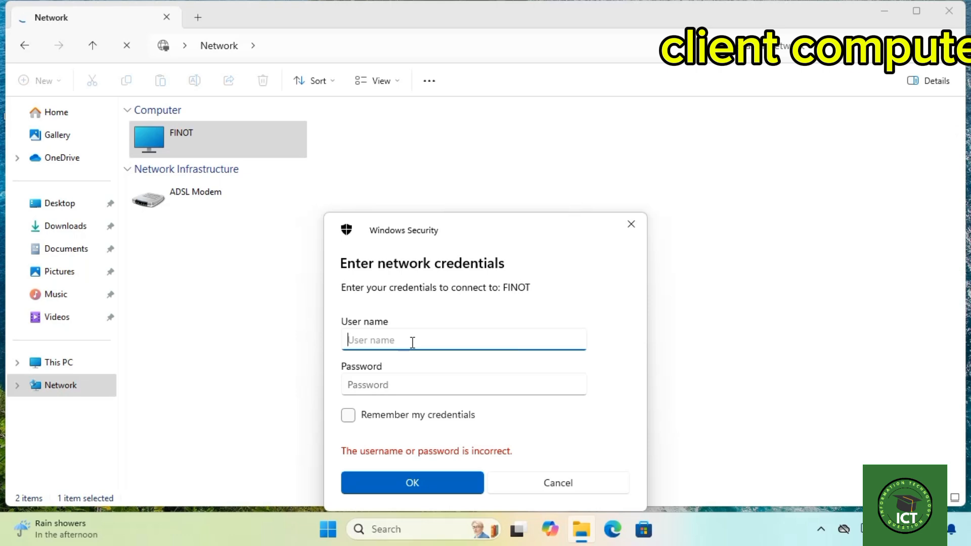
Sign in to FINOT with the user name desk and the account password.
{"action": "type", "text": "desk"}
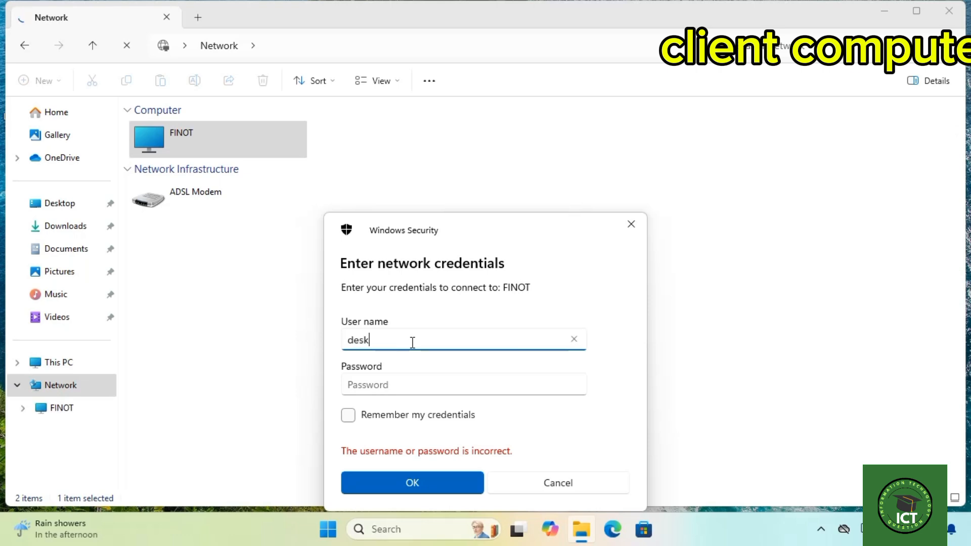
{"action": "left_click", "coordinate": [413, 342]}
{"action": "left_click", "coordinate": [384, 387]}
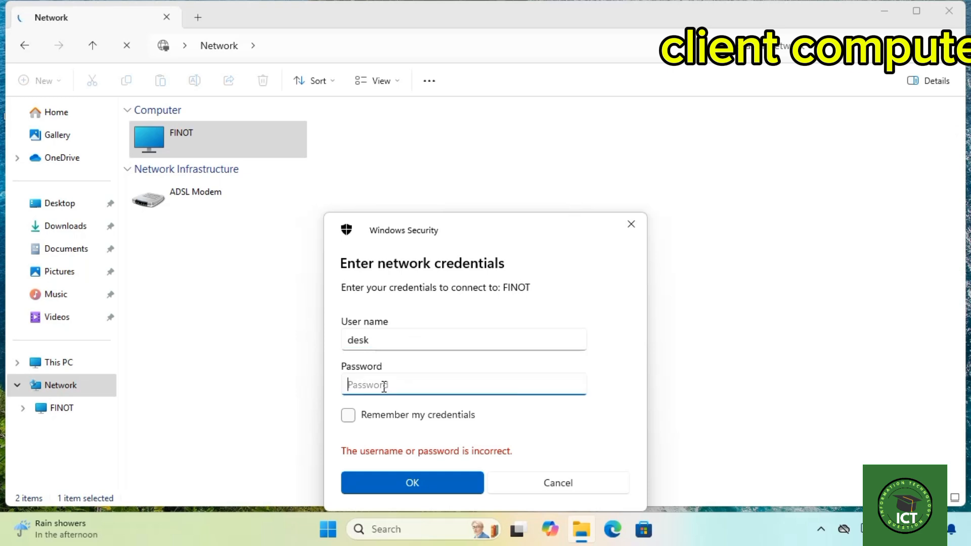
{"action": "type", "text": "1"}
{"action": "left_click", "coordinate": [413, 481]}
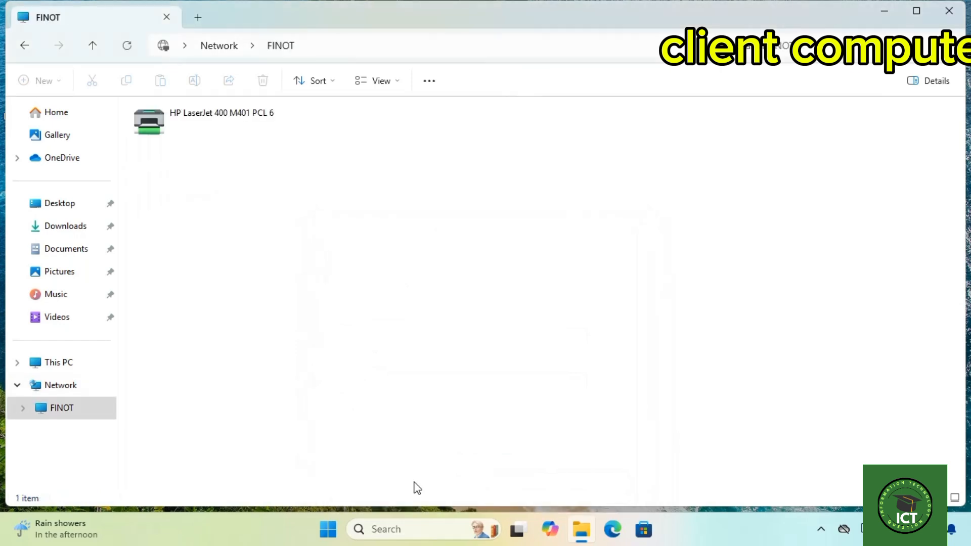
Connect the client computer to the shared HP LaserJet 400 M401 PCL 6 printer on FINOT.
{"action": "left_click", "coordinate": [228, 123]}
{"action": "right_click", "coordinate": [233, 117]}
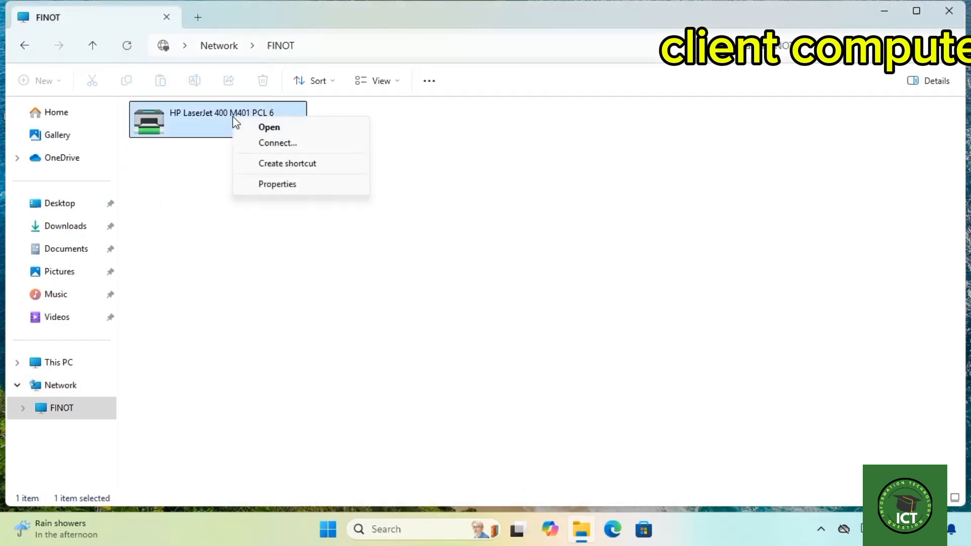
{"action": "left_click", "coordinate": [268, 144]}
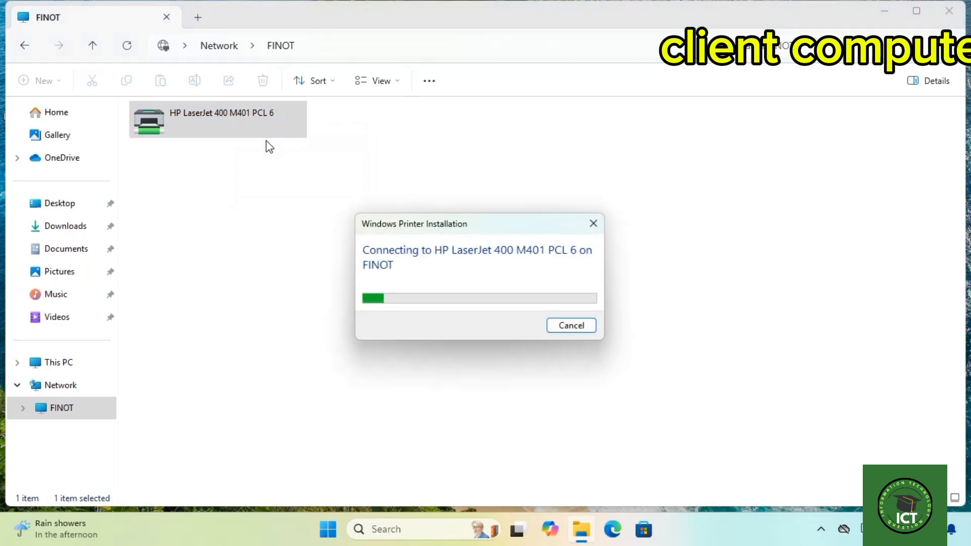